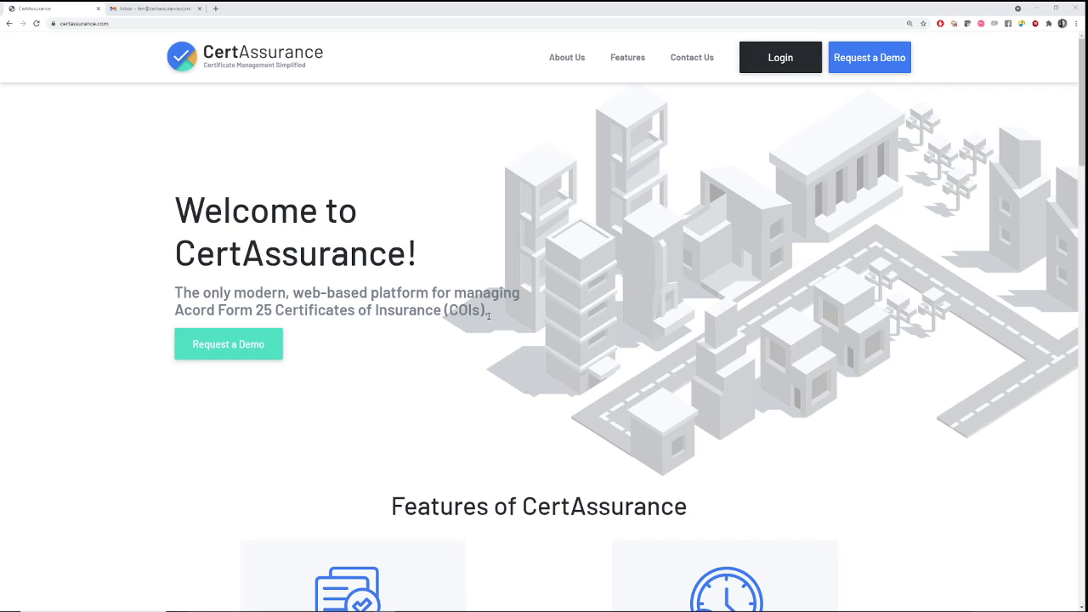
Scroll down and back up through the CertAssurance home page
{"action": "scroll", "coordinate": [493, 317], "scroll_direction": "down", "scroll_amount": 9}
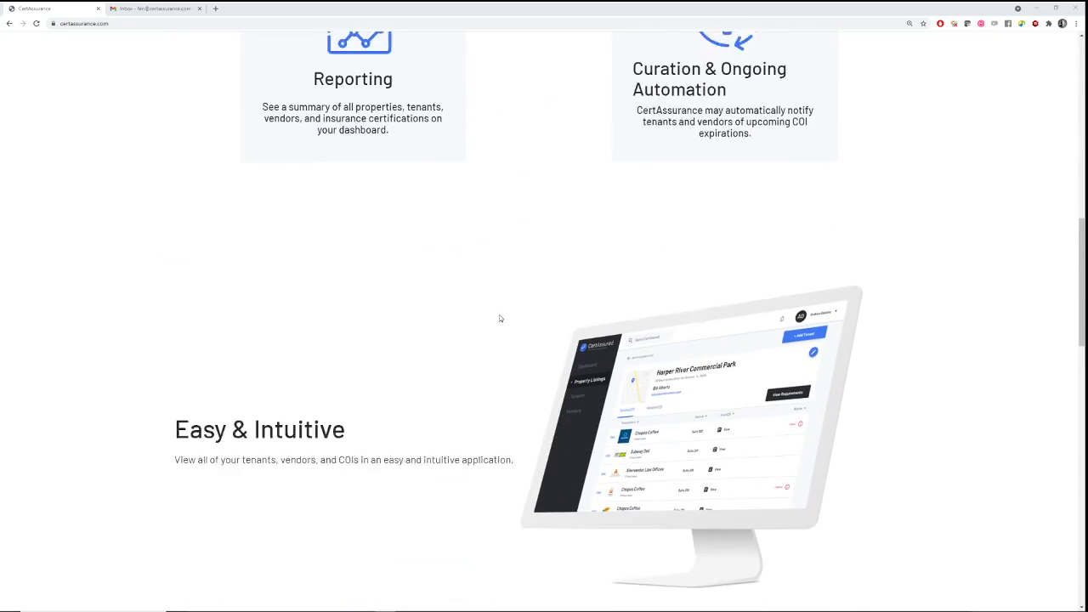
{"action": "scroll", "coordinate": [500, 318], "scroll_direction": "down", "scroll_amount": 10}
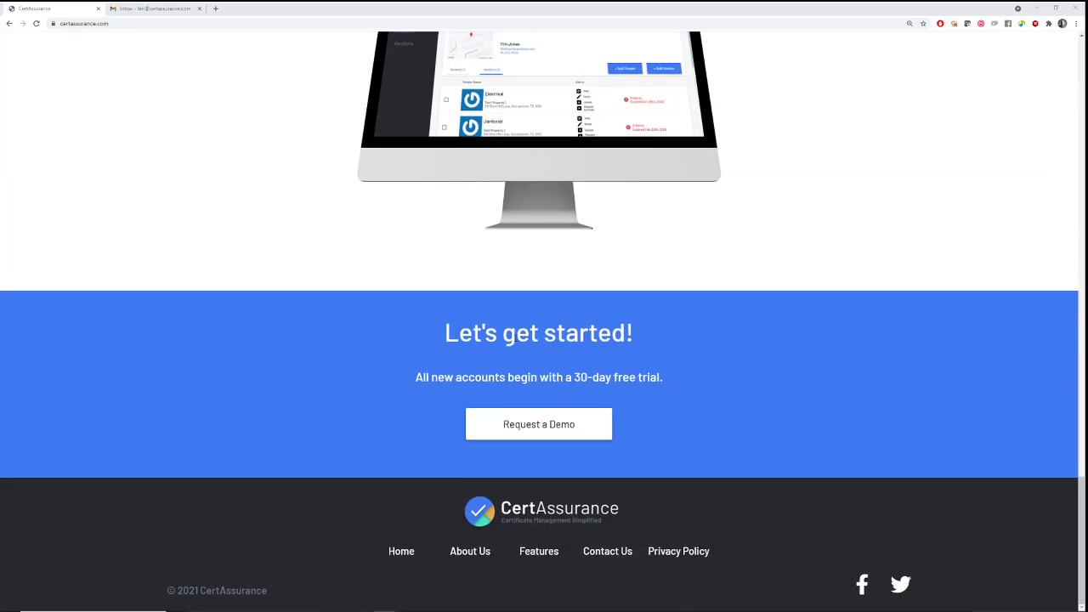
{"action": "scroll", "coordinate": [544, 349], "scroll_direction": "up", "scroll_amount": 15}
{"action": "scroll", "coordinate": [573, 372], "scroll_direction": "up", "scroll_amount": 3}
Open the Features page and scroll through its 'What sets us apart' content
{"action": "left_click", "coordinate": [614, 61]}
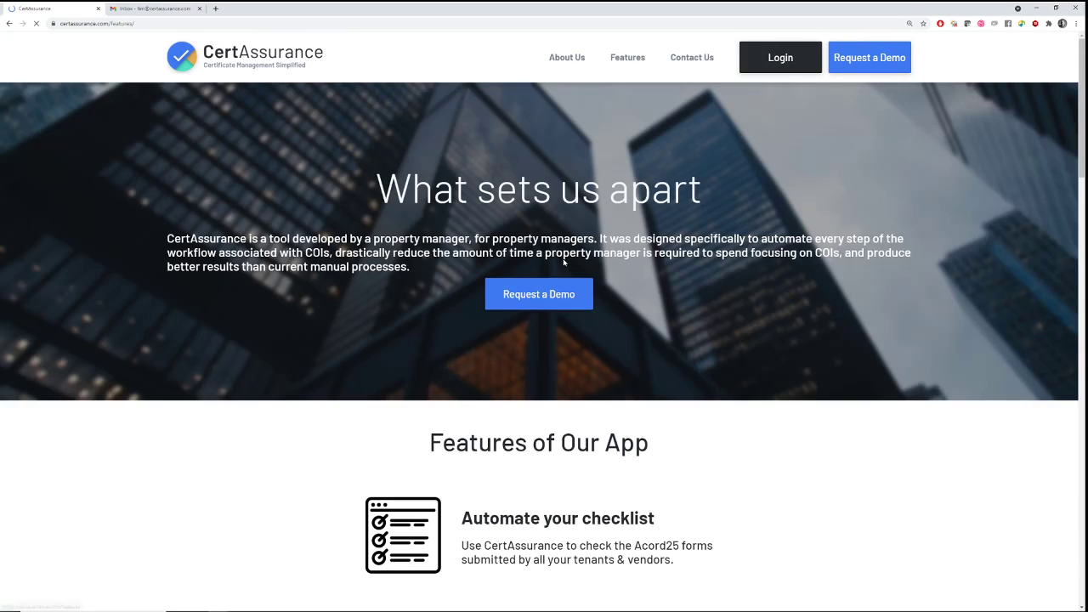
{"action": "scroll", "coordinate": [573, 381], "scroll_direction": "down", "scroll_amount": 5}
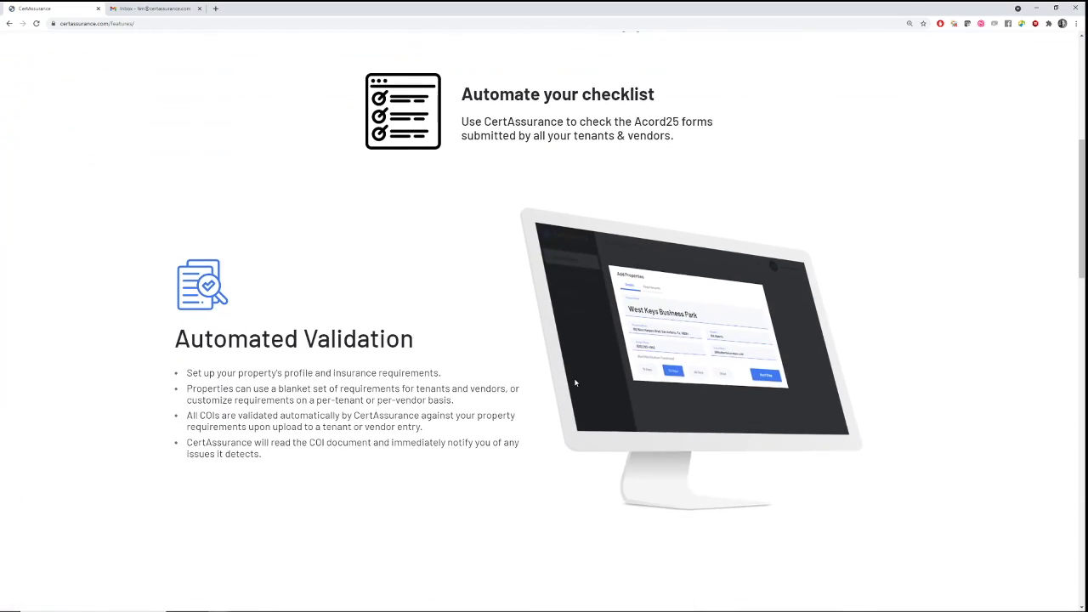
{"action": "scroll", "coordinate": [575, 383], "scroll_direction": "down", "scroll_amount": 10}
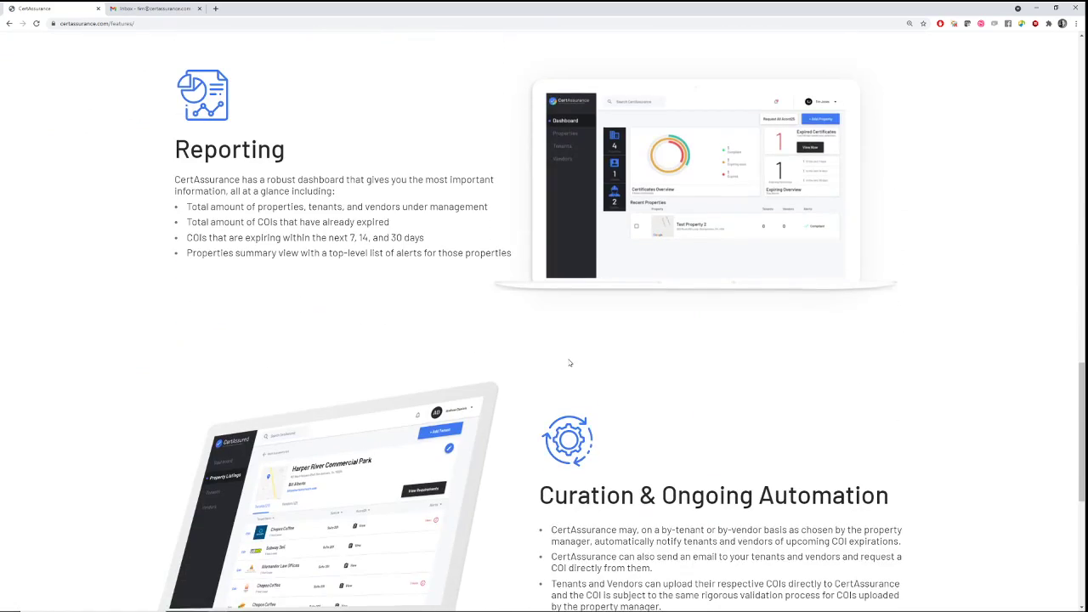
{"action": "scroll", "coordinate": [570, 363], "scroll_direction": "down", "scroll_amount": 5}
{"action": "scroll", "coordinate": [566, 405], "scroll_direction": "up", "scroll_amount": 16}
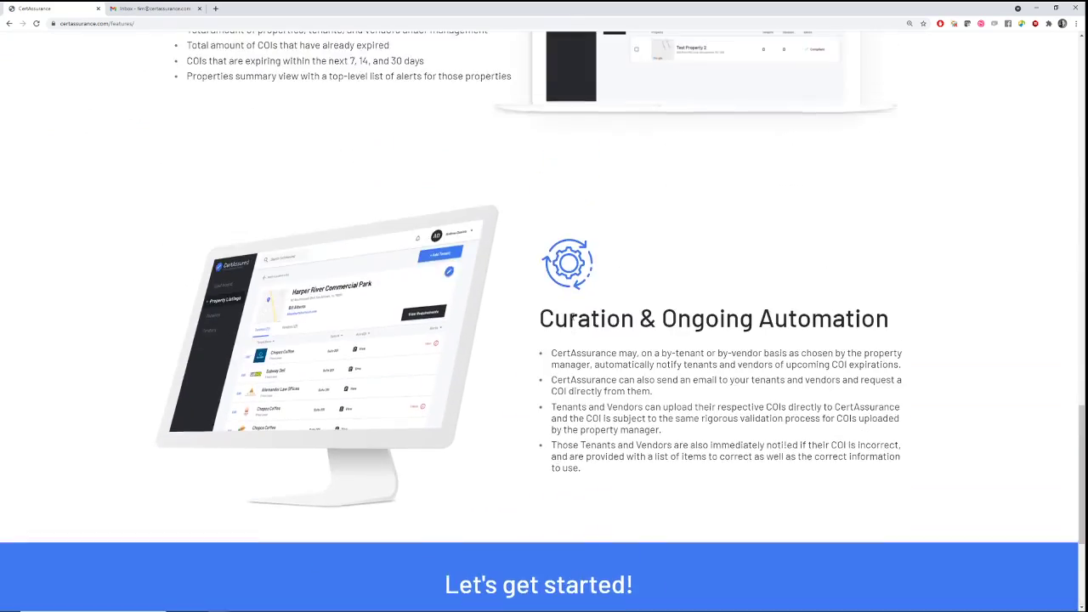
{"action": "scroll", "coordinate": [595, 295], "scroll_direction": "up", "scroll_amount": 3}
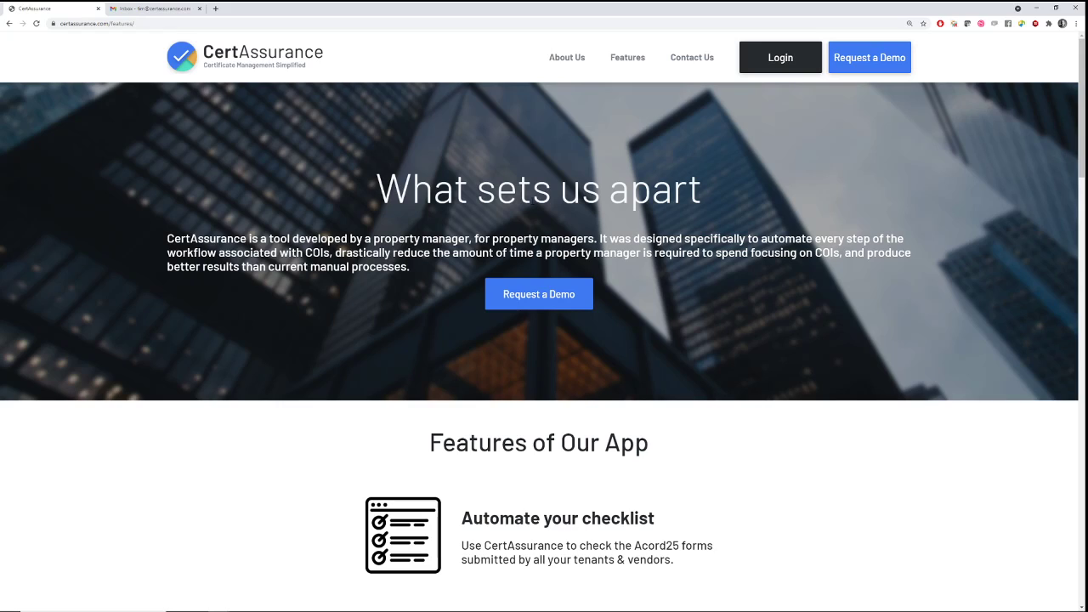
Sign in as the manager and open Test Property 1, the property with an alert
{"action": "left_click", "coordinate": [793, 61]}
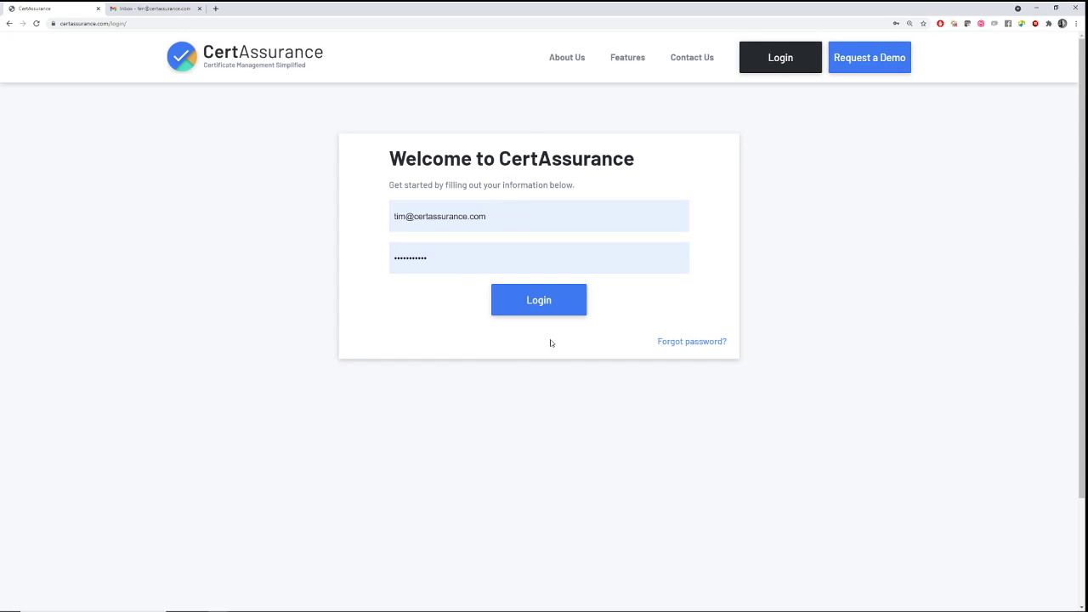
{"action": "left_click", "coordinate": [546, 309]}
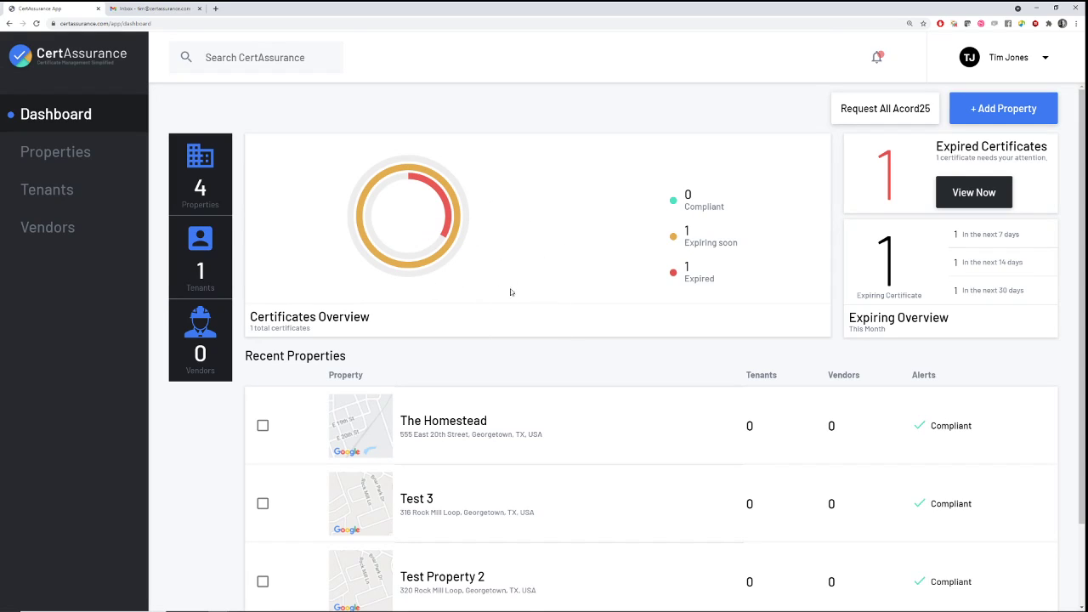
{"action": "scroll", "coordinate": [541, 245], "scroll_direction": "down", "scroll_amount": 2}
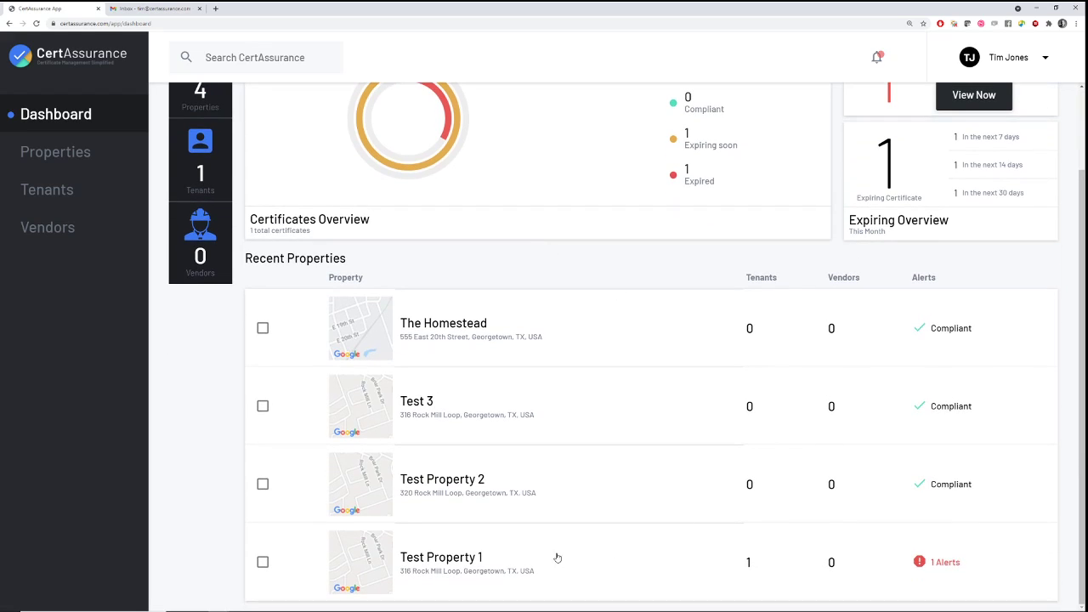
{"action": "left_click", "coordinate": [603, 557]}
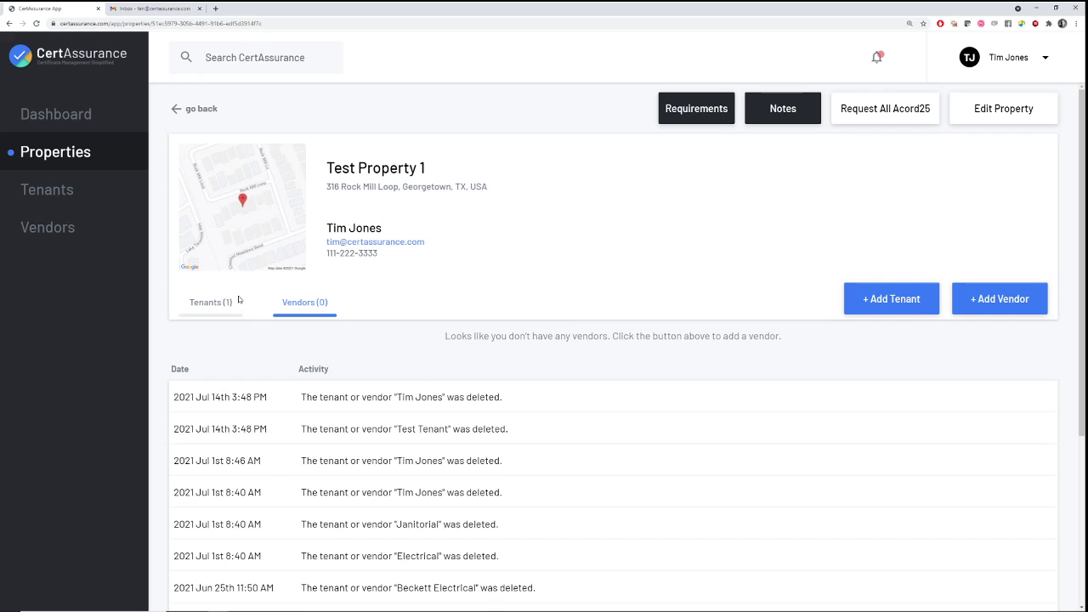
Delete the tenant Test Tenant Property 1 from the property's Tenants list
{"action": "left_click", "coordinate": [227, 303]}
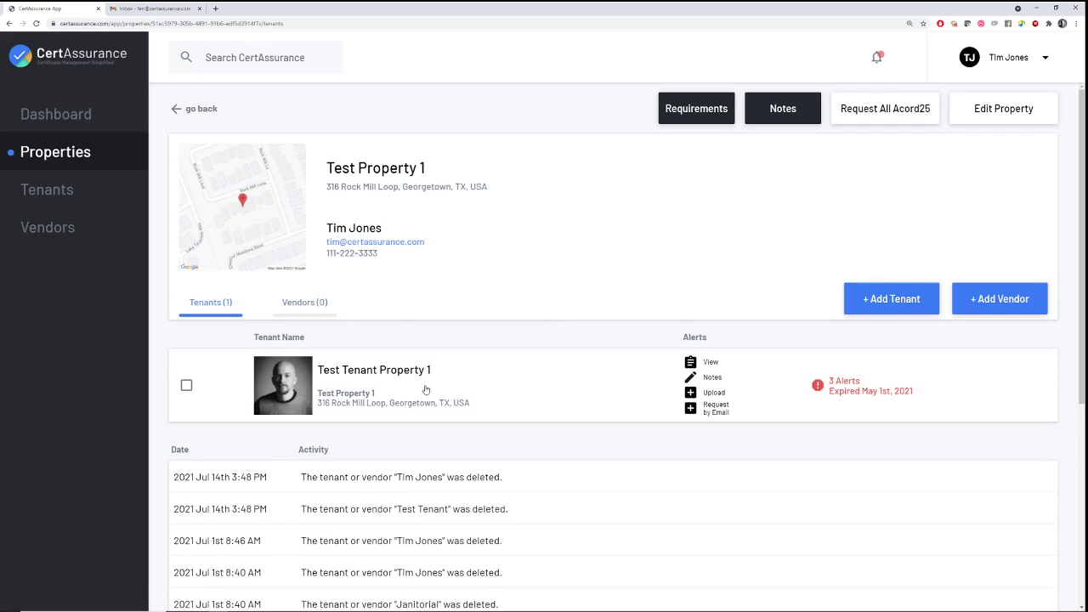
{"action": "left_click", "coordinate": [511, 387]}
{"action": "scroll", "coordinate": [1004, 587], "scroll_direction": "down", "scroll_amount": 1}
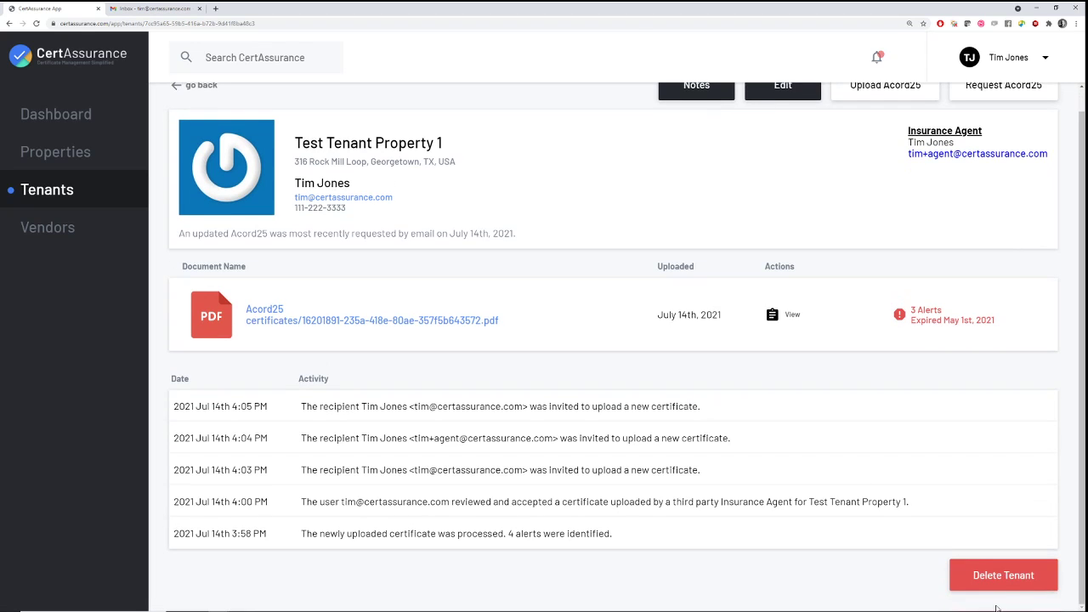
{"action": "left_click", "coordinate": [1003, 591]}
{"action": "left_click", "coordinate": [585, 72]}
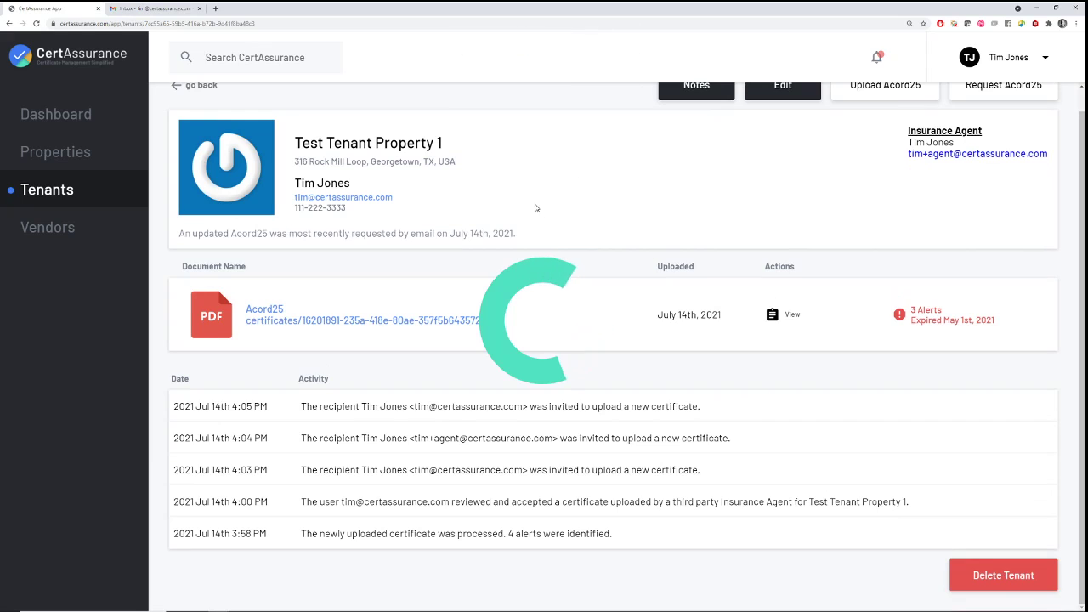
Return to the dashboard and review its 4 properties, 0 tenants, 0 certificates summary
{"action": "left_click", "coordinate": [78, 120]}
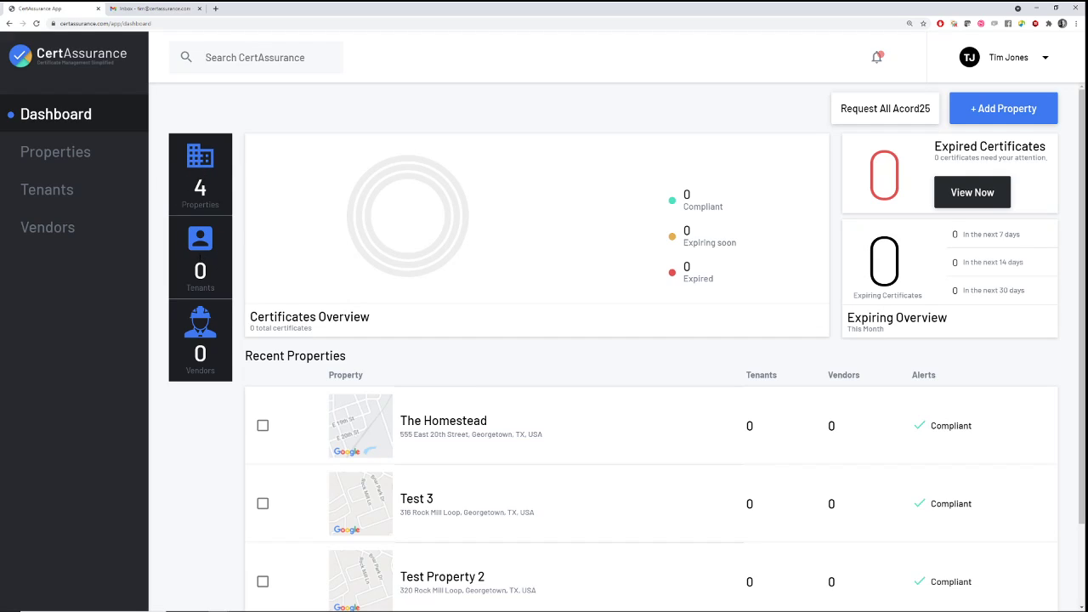
{"action": "scroll", "coordinate": [603, 396], "scroll_direction": "down", "scroll_amount": 1}
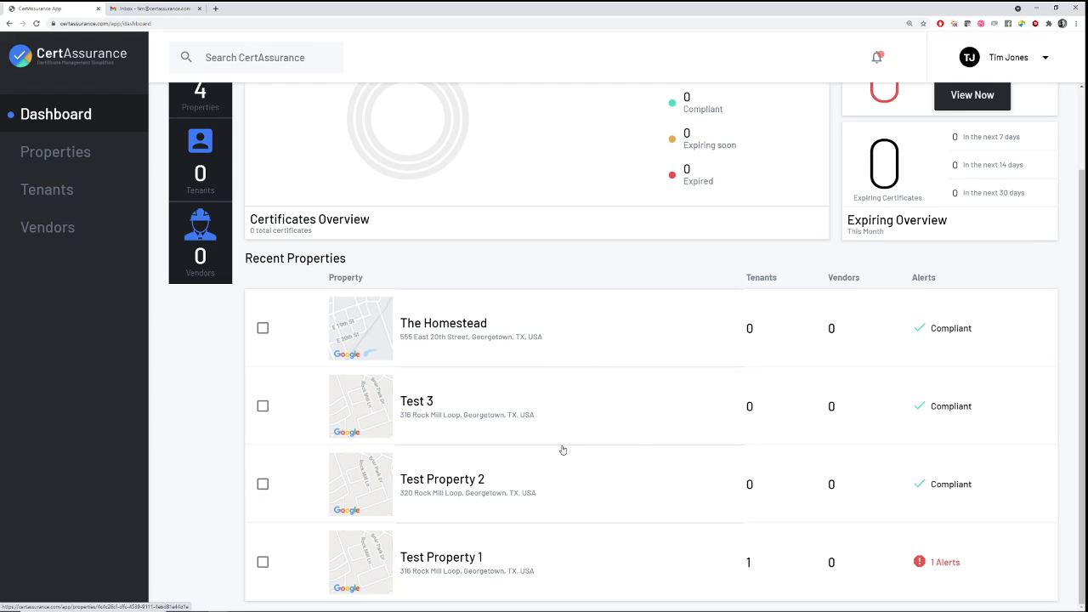
{"action": "scroll", "coordinate": [564, 450], "scroll_direction": "up", "scroll_amount": 1}
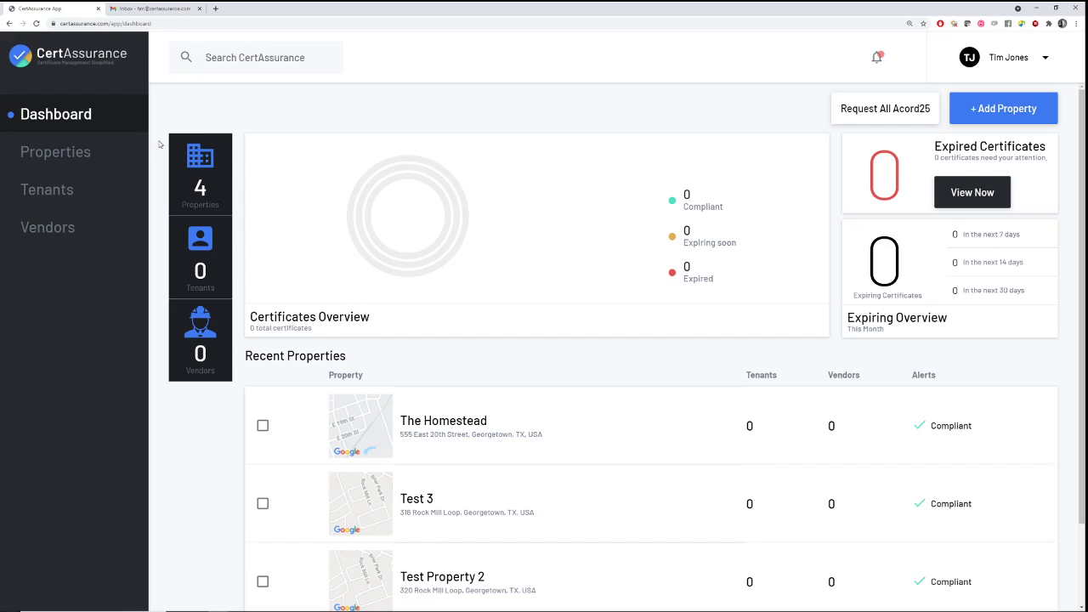
Browse the Properties, Tenants and Vendors lists, then go back to the dashboard
{"action": "left_click", "coordinate": [59, 159]}
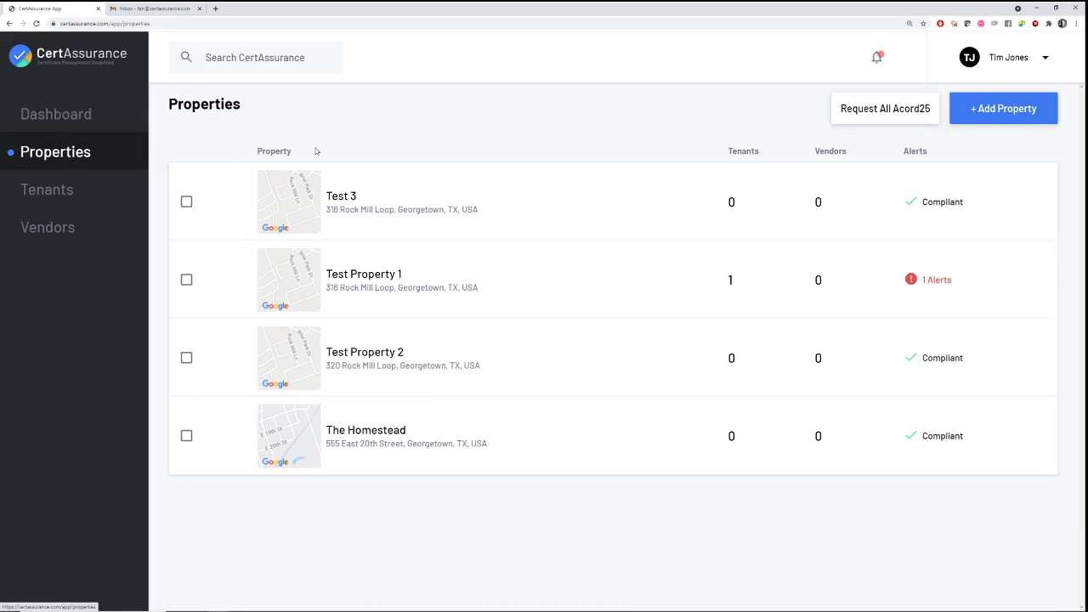
{"action": "left_click", "coordinate": [44, 197]}
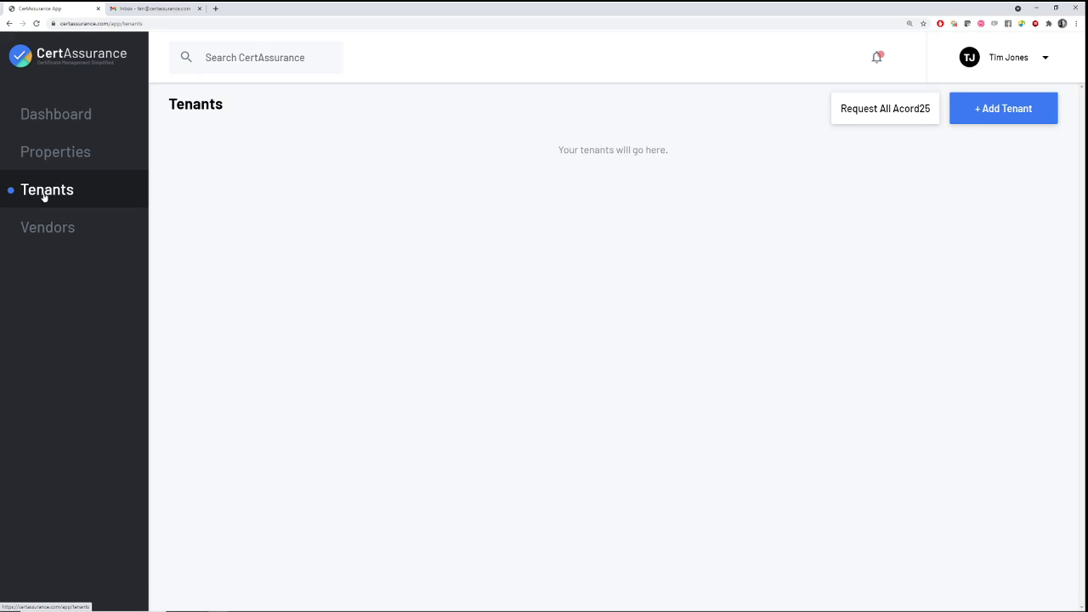
{"action": "left_click", "coordinate": [49, 227]}
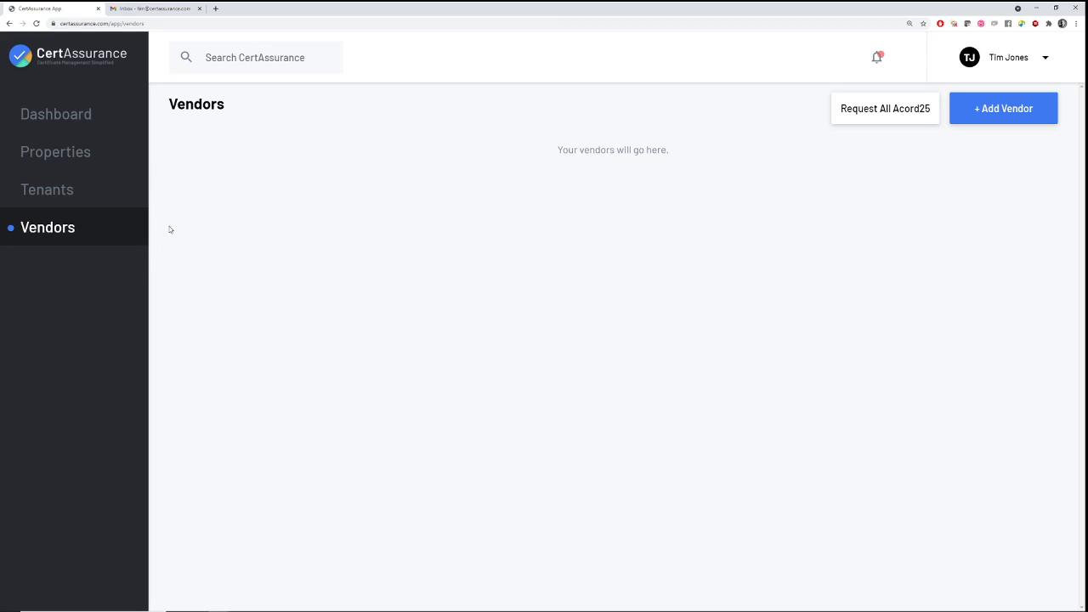
{"action": "left_click", "coordinate": [49, 152]}
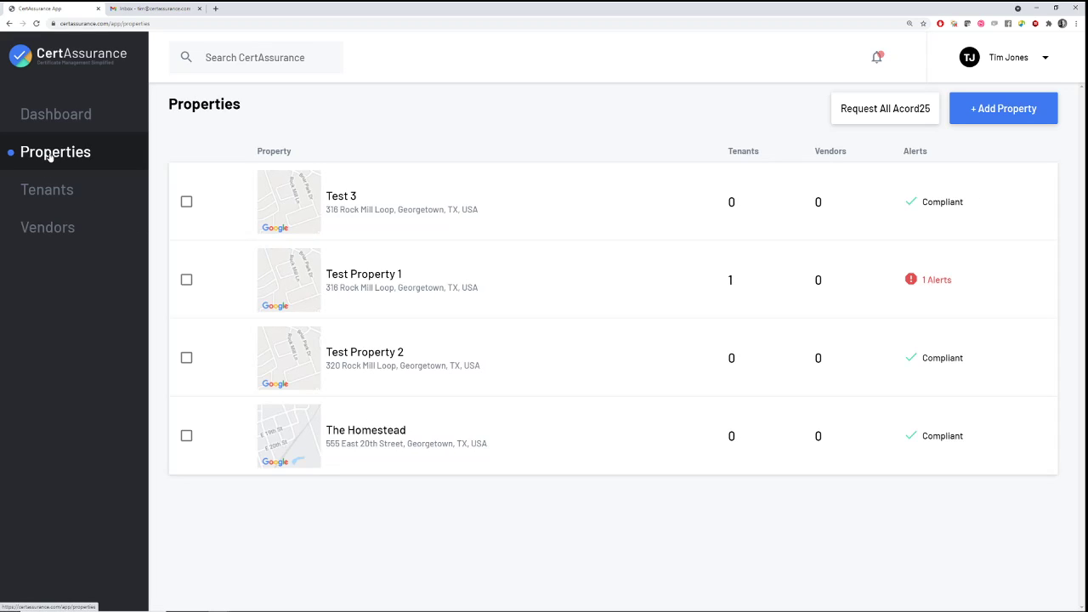
{"action": "left_click", "coordinate": [73, 117]}
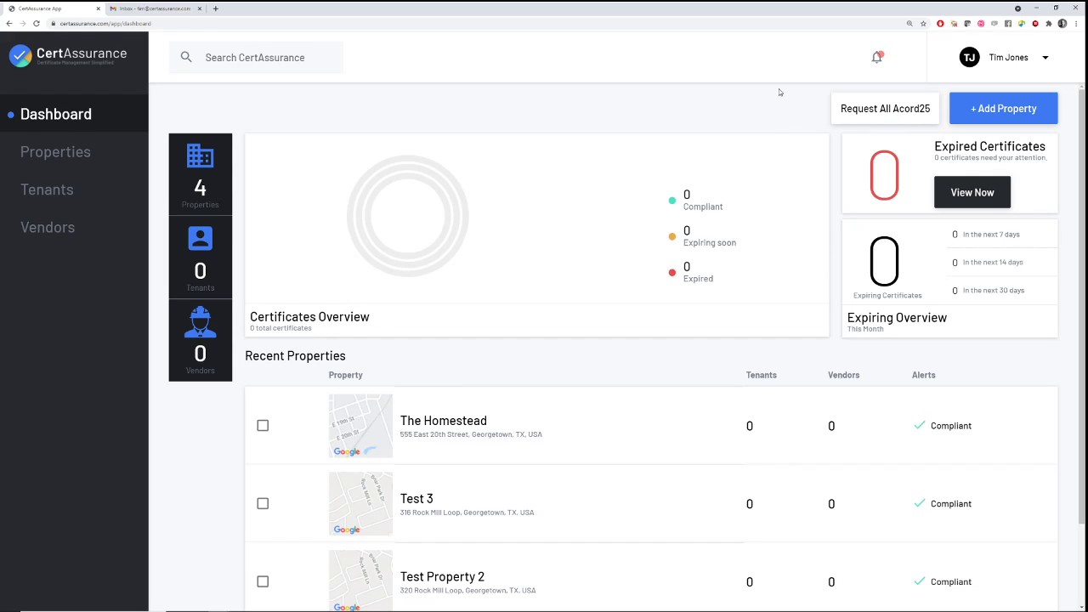
Check the notifications list and the Add Property modal, closing both without changes
{"action": "left_click", "coordinate": [879, 58]}
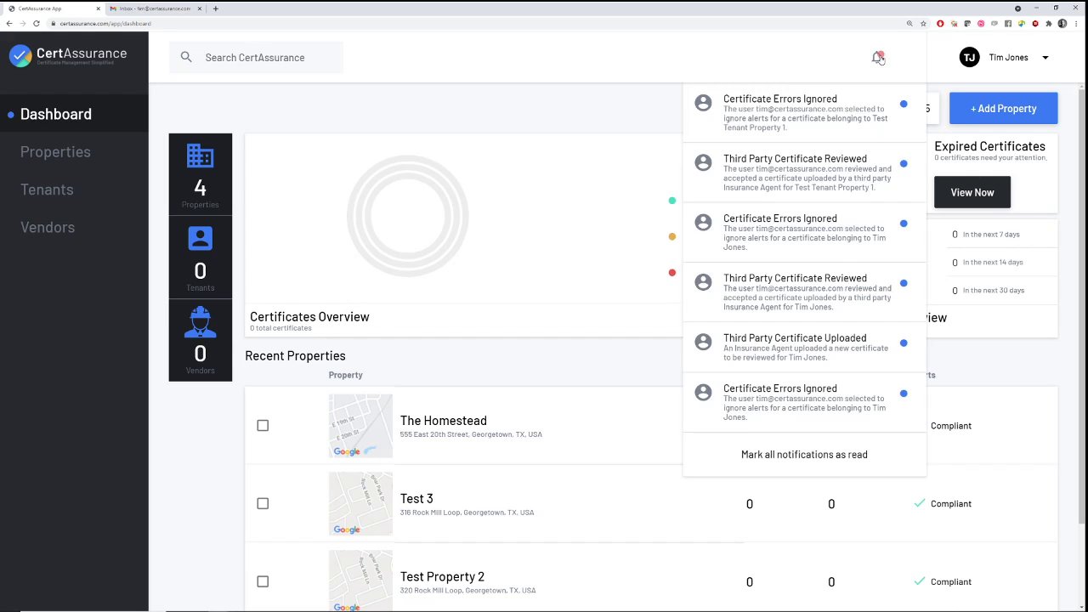
{"action": "left_click", "coordinate": [880, 59]}
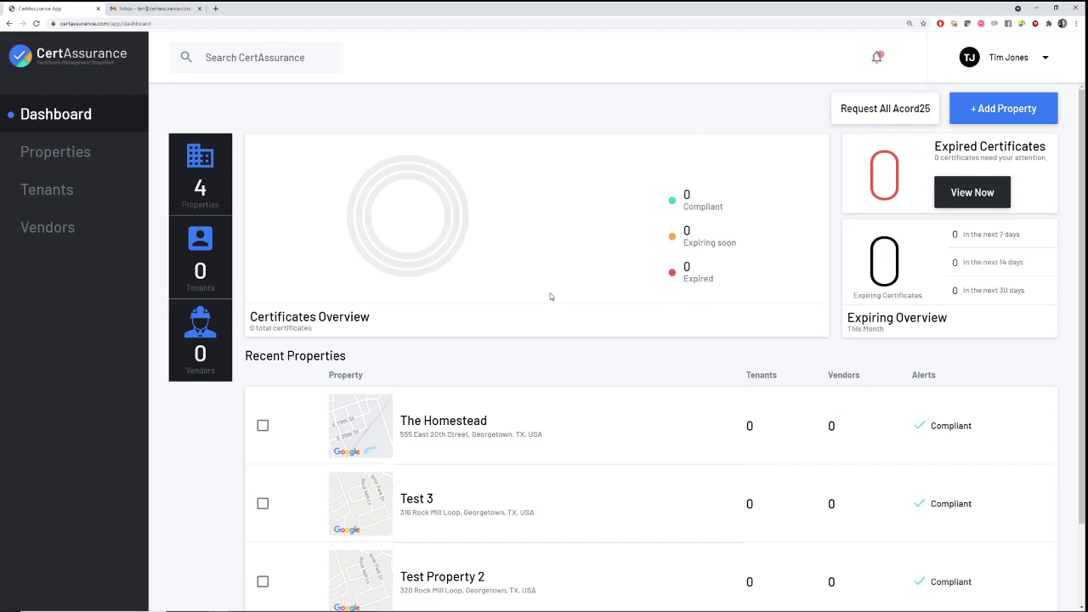
{"action": "left_click", "coordinate": [1004, 109]}
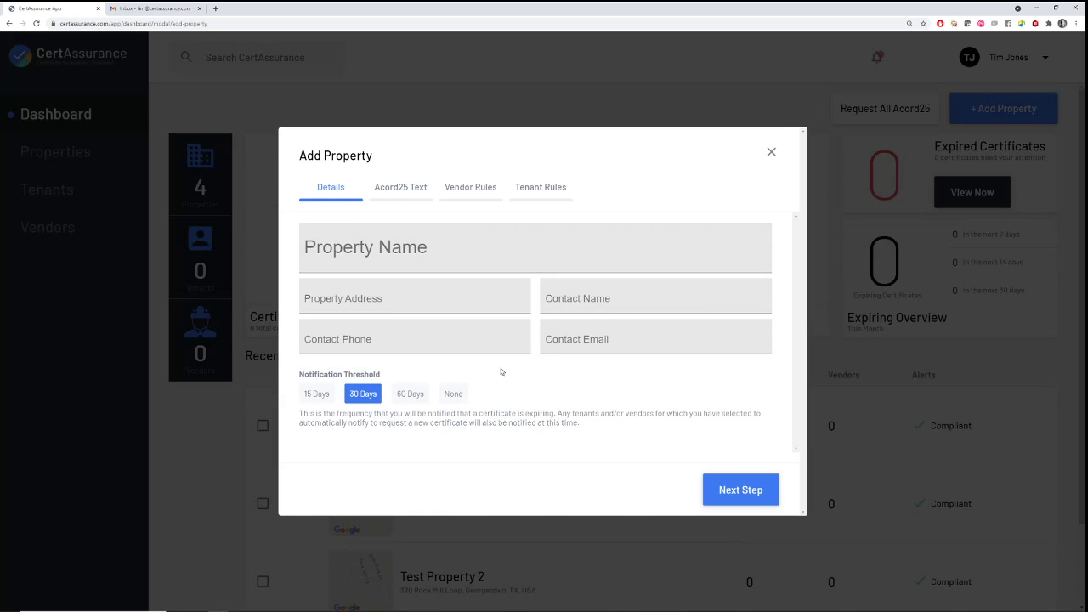
{"action": "left_click", "coordinate": [772, 151]}
Open Test Property 1 and toggle between its empty Tenants and Vendors tabs
{"action": "scroll", "coordinate": [566, 287], "scroll_direction": "down", "scroll_amount": 2}
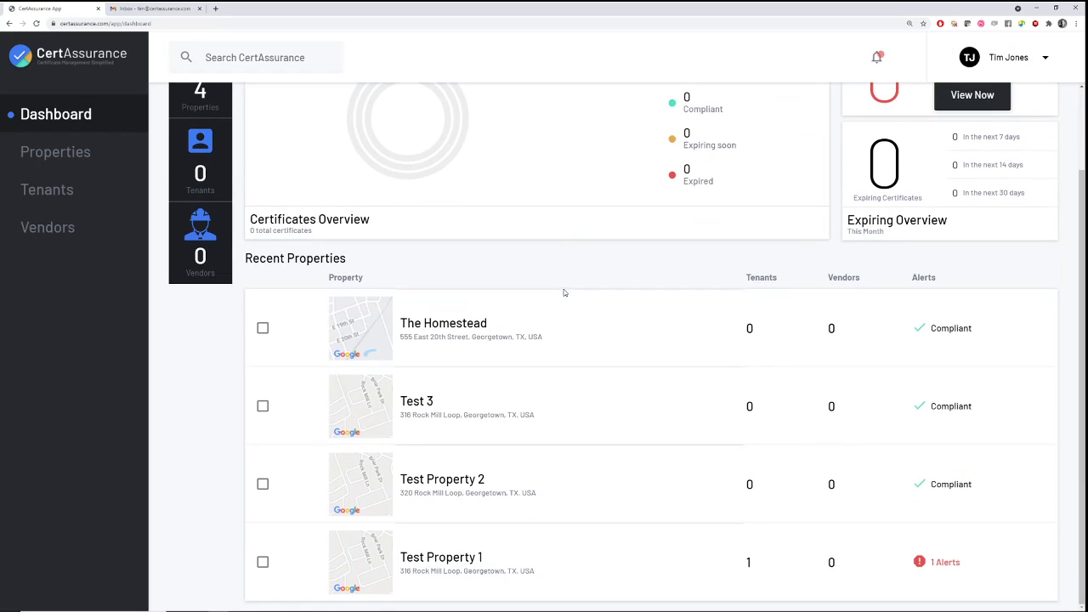
{"action": "left_click", "coordinate": [463, 557]}
{"action": "left_click", "coordinate": [225, 312]}
{"action": "left_click", "coordinate": [313, 311]}
{"action": "left_click", "coordinate": [214, 313]}
{"action": "left_click", "coordinate": [309, 309]}
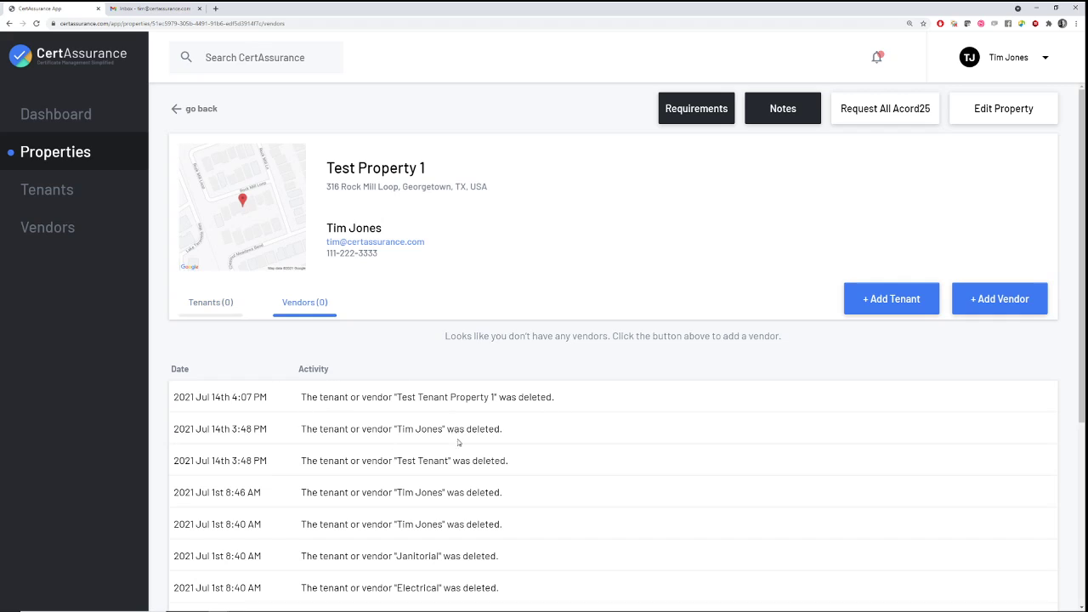
{"action": "scroll", "coordinate": [371, 382], "scroll_direction": "down", "scroll_amount": 3}
{"action": "scroll", "coordinate": [374, 451], "scroll_direction": "up", "scroll_amount": 4}
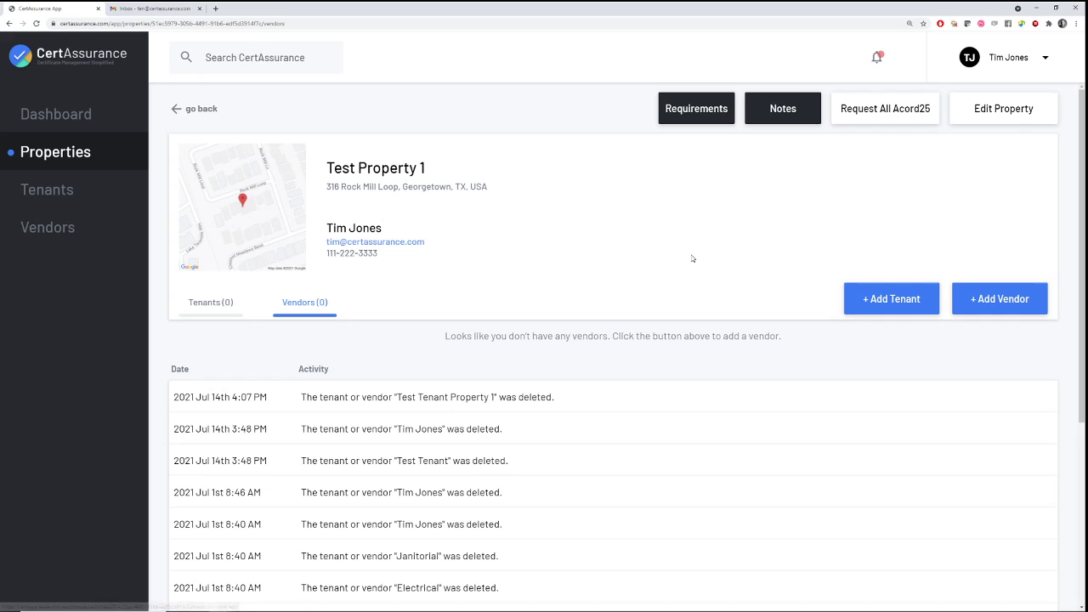
Review Test Property 1's insurance requirements summary and its notes, closing both unchanged
{"action": "left_click", "coordinate": [688, 110]}
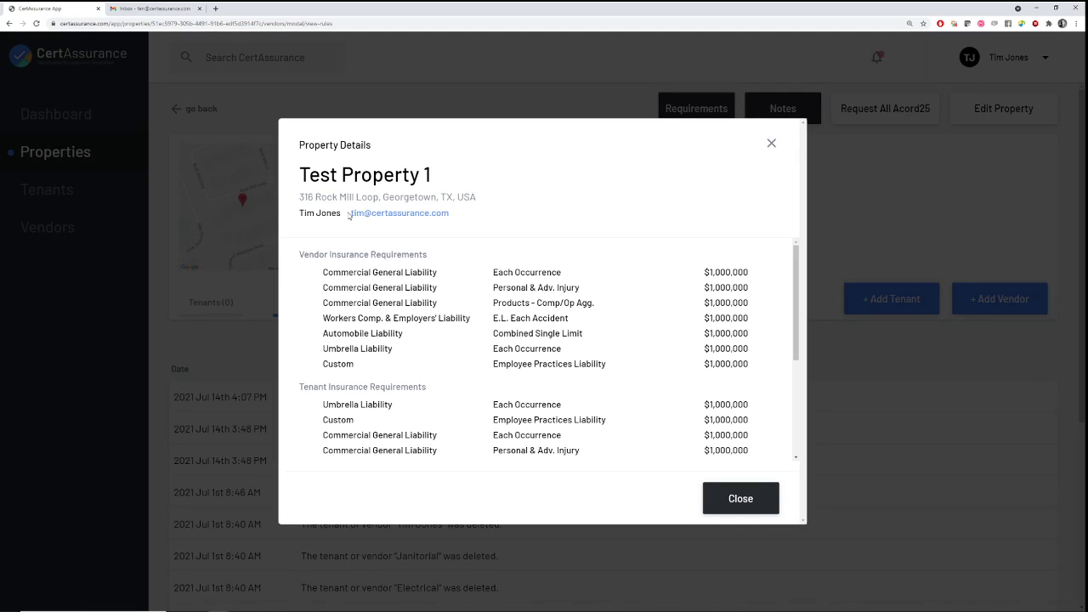
{"action": "scroll", "coordinate": [535, 294], "scroll_direction": "down", "scroll_amount": 3}
{"action": "scroll", "coordinate": [546, 315], "scroll_direction": "down", "scroll_amount": 2}
{"action": "scroll", "coordinate": [565, 357], "scroll_direction": "up", "scroll_amount": 5}
{"action": "scroll", "coordinate": [525, 333], "scroll_direction": "down", "scroll_amount": 5}
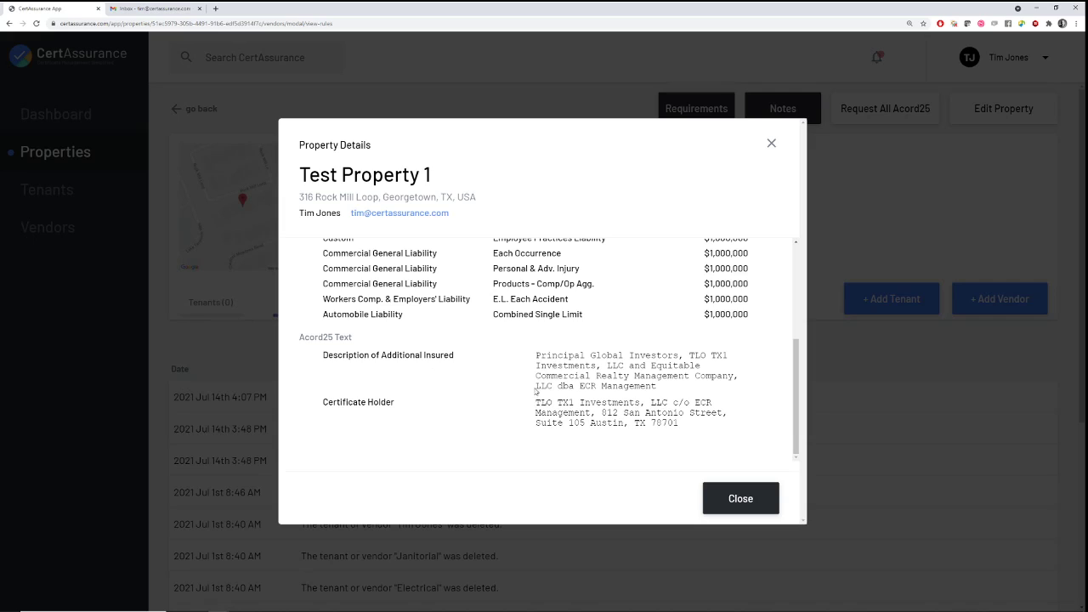
{"action": "left_click", "coordinate": [741, 499]}
{"action": "left_click", "coordinate": [783, 110]}
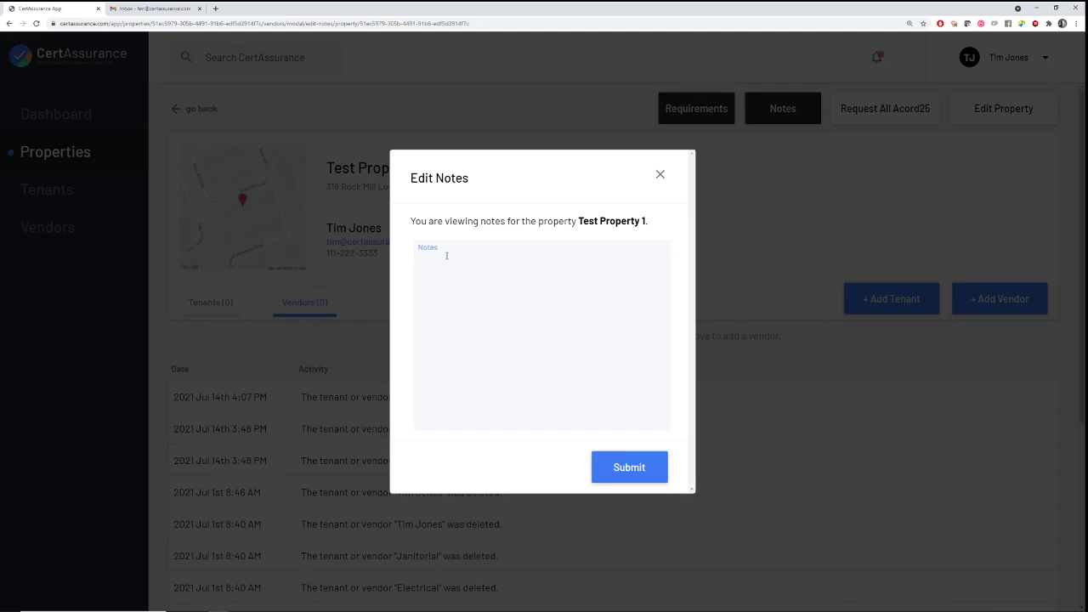
{"action": "left_click", "coordinate": [661, 176]}
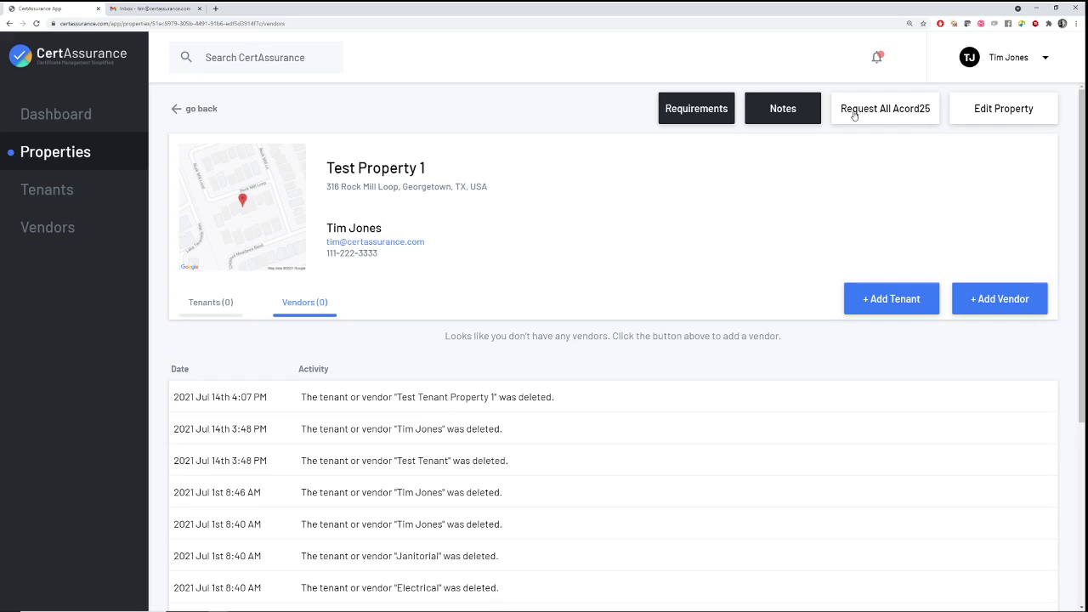
Edit Test Property 1, try 15, 60 and None thresholds, keep 30 Days, advance to Acord25 Text
{"action": "left_click", "coordinate": [1005, 109]}
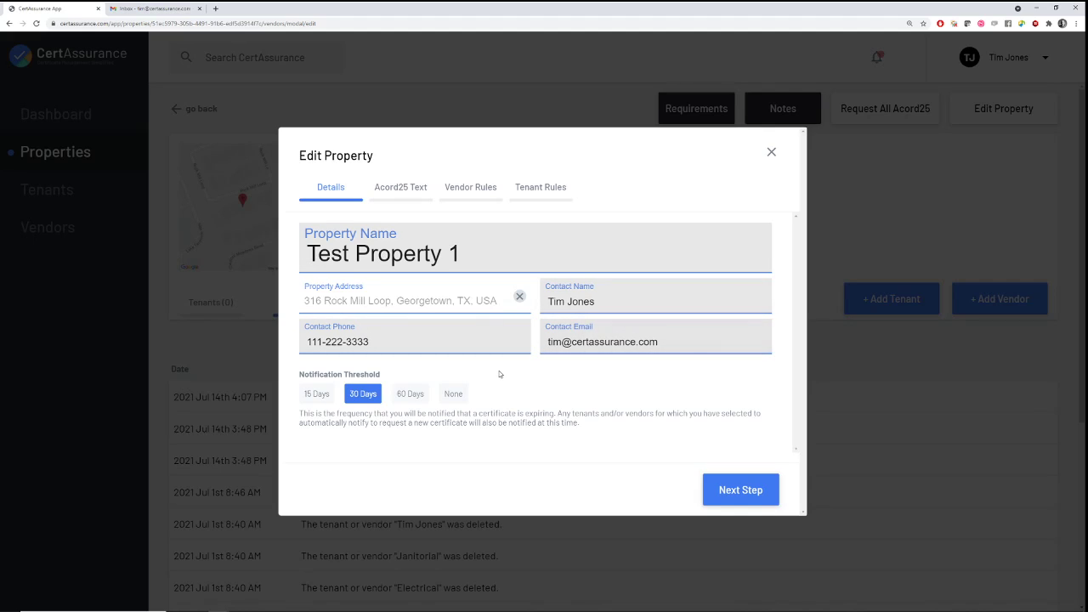
{"action": "left_click", "coordinate": [315, 395]}
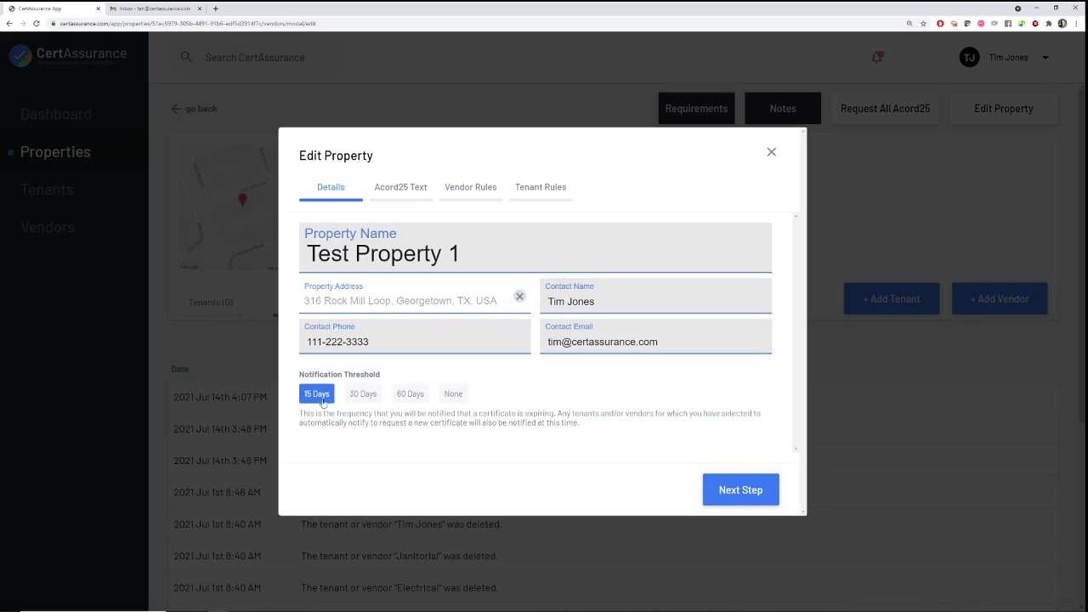
{"action": "left_click", "coordinate": [357, 398]}
{"action": "left_click", "coordinate": [408, 396]}
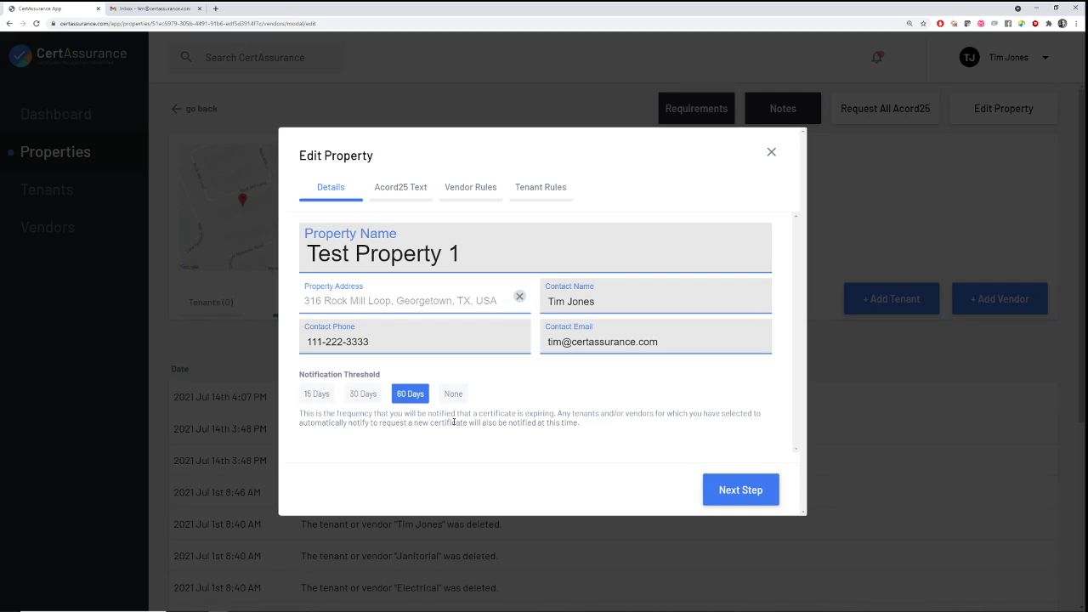
{"action": "left_click", "coordinate": [456, 398]}
{"action": "left_click", "coordinate": [362, 395]}
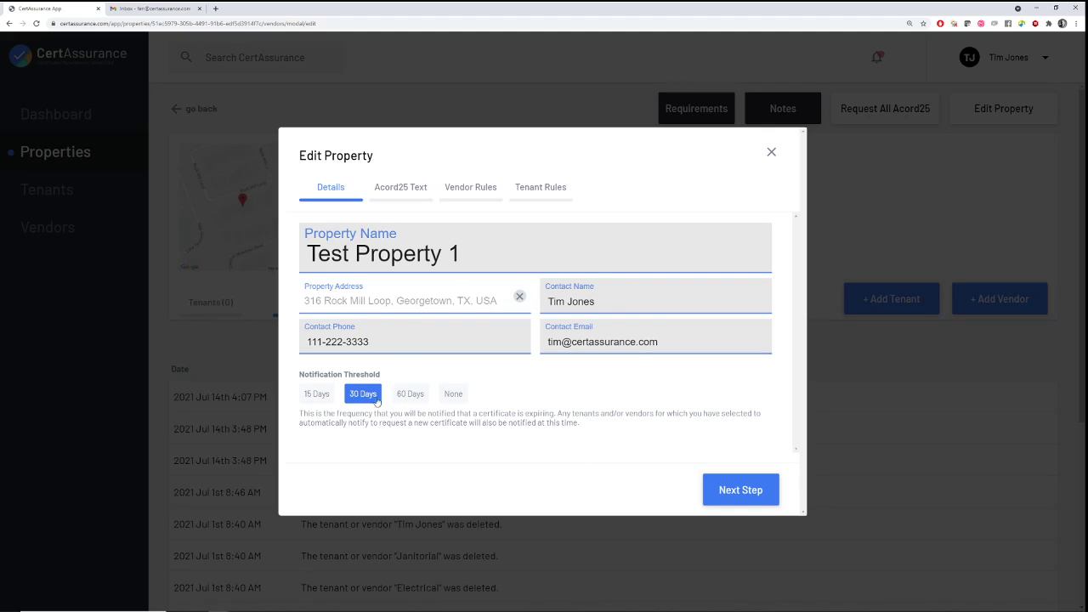
{"action": "left_click", "coordinate": [451, 396]}
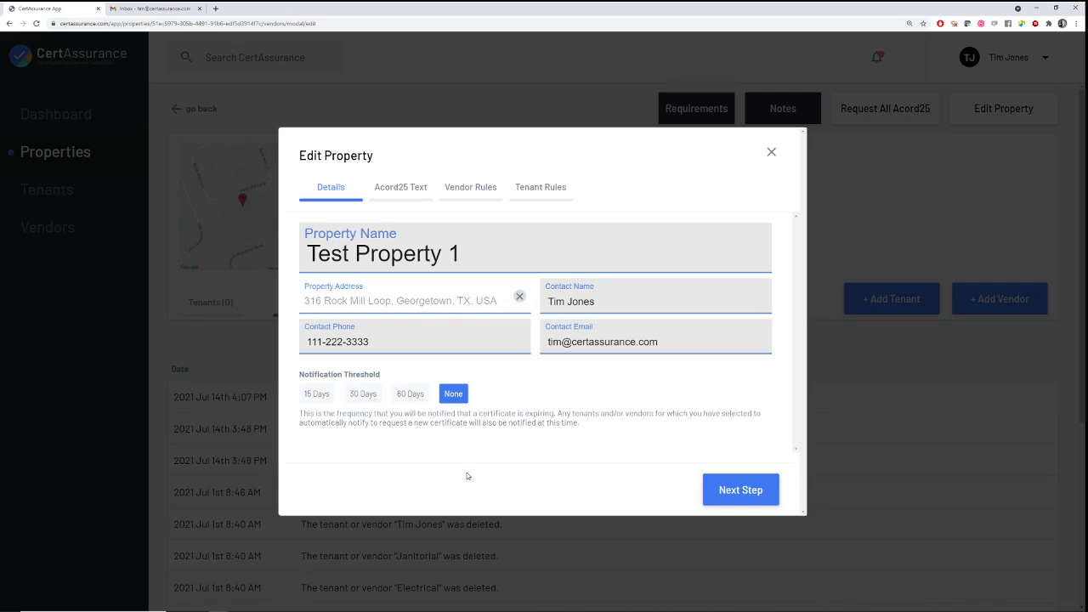
{"action": "left_click", "coordinate": [407, 393]}
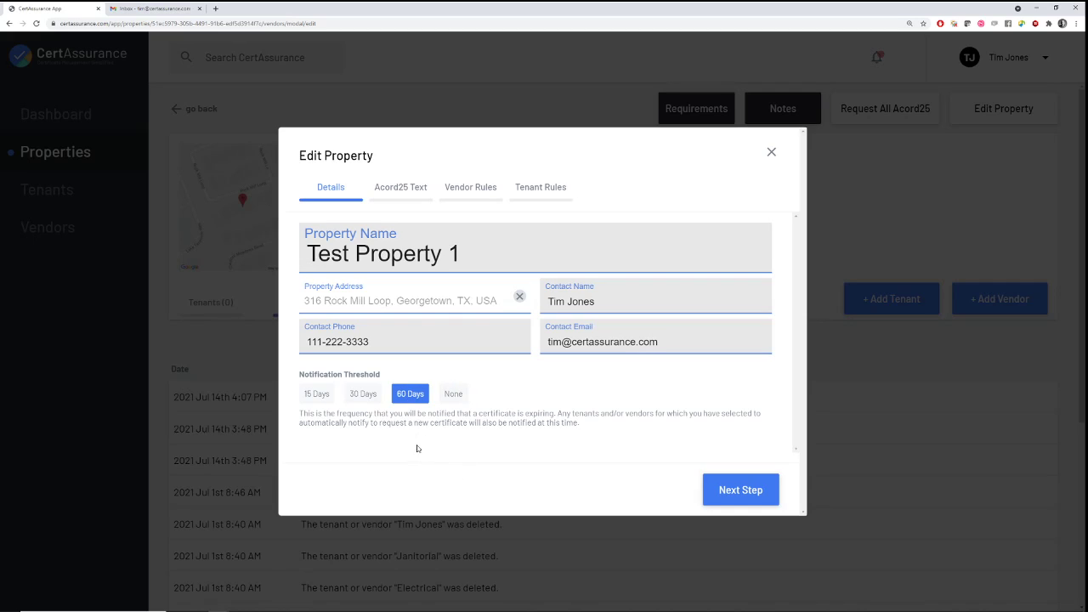
{"action": "left_click", "coordinate": [318, 395]}
{"action": "left_click", "coordinate": [362, 395]}
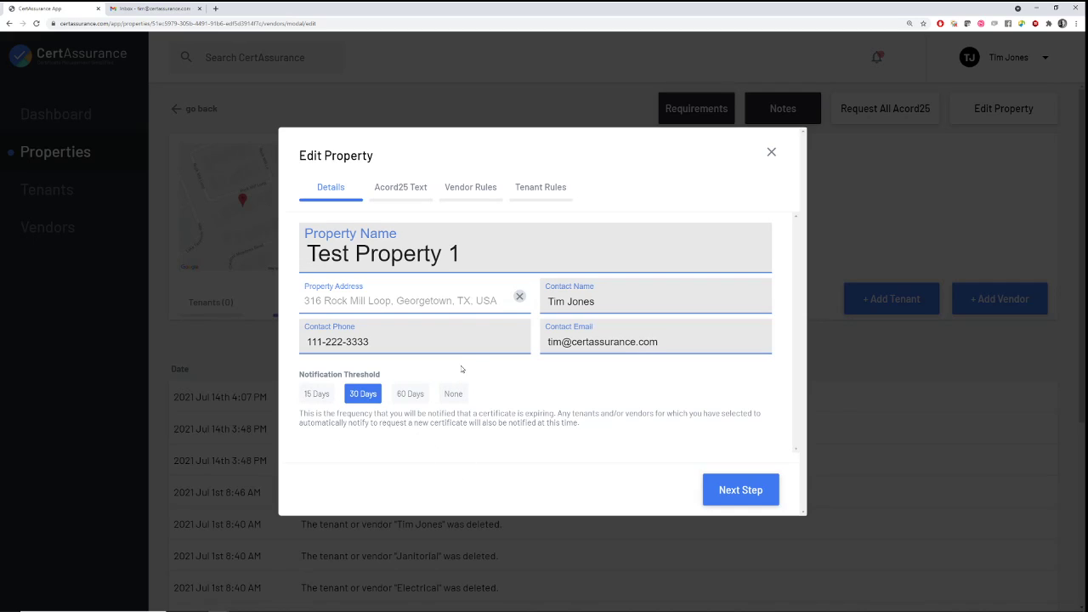
{"action": "left_click", "coordinate": [733, 490]}
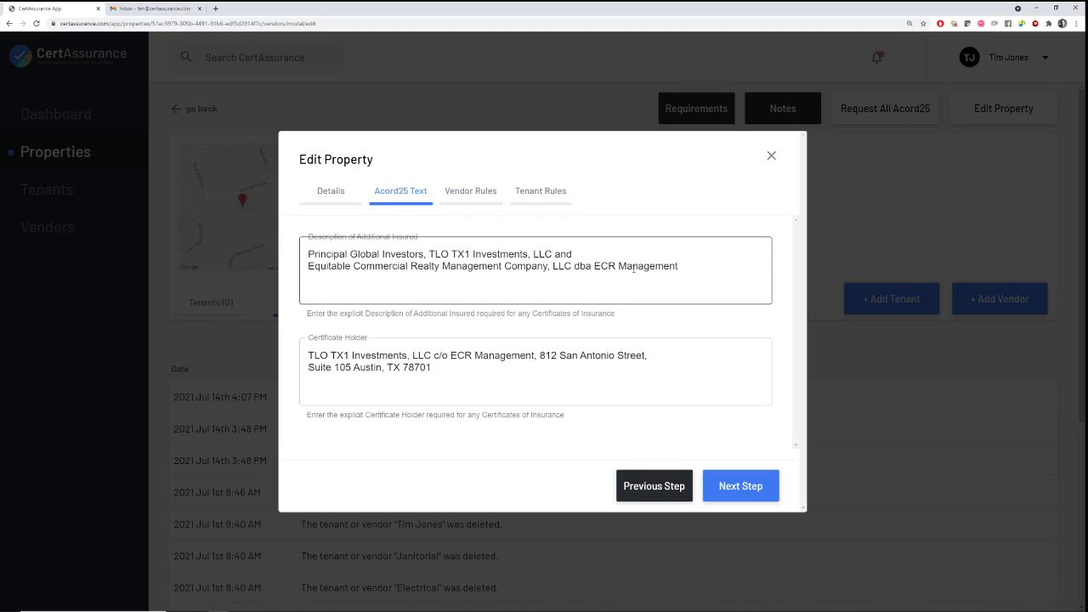
Advance to Vendor Rules and review the first rule's insurance and limit types unchanged
{"action": "left_click", "coordinate": [741, 486]}
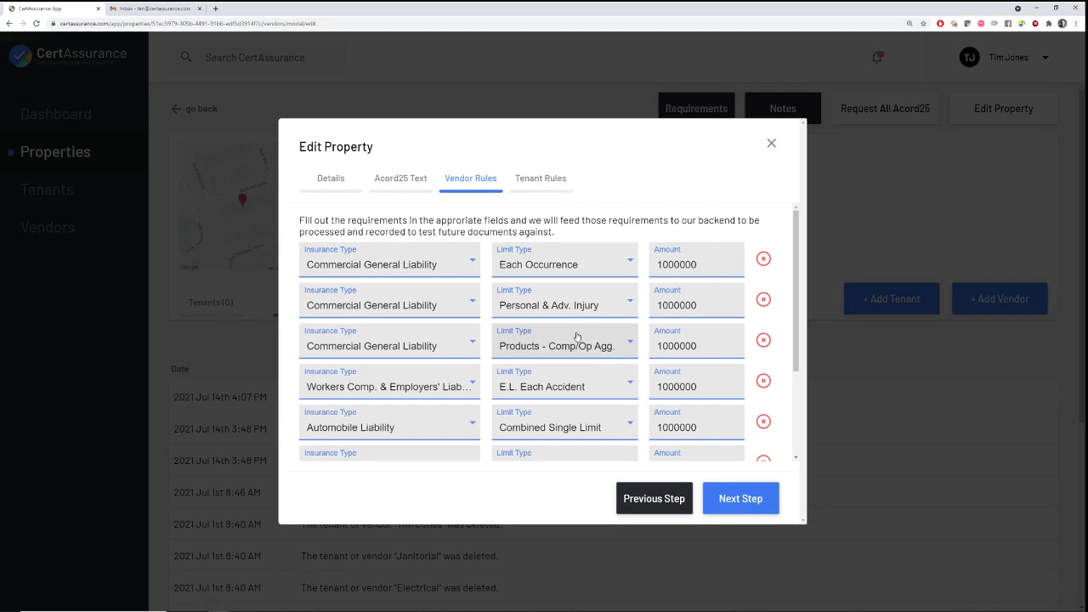
{"action": "left_click", "coordinate": [357, 265]}
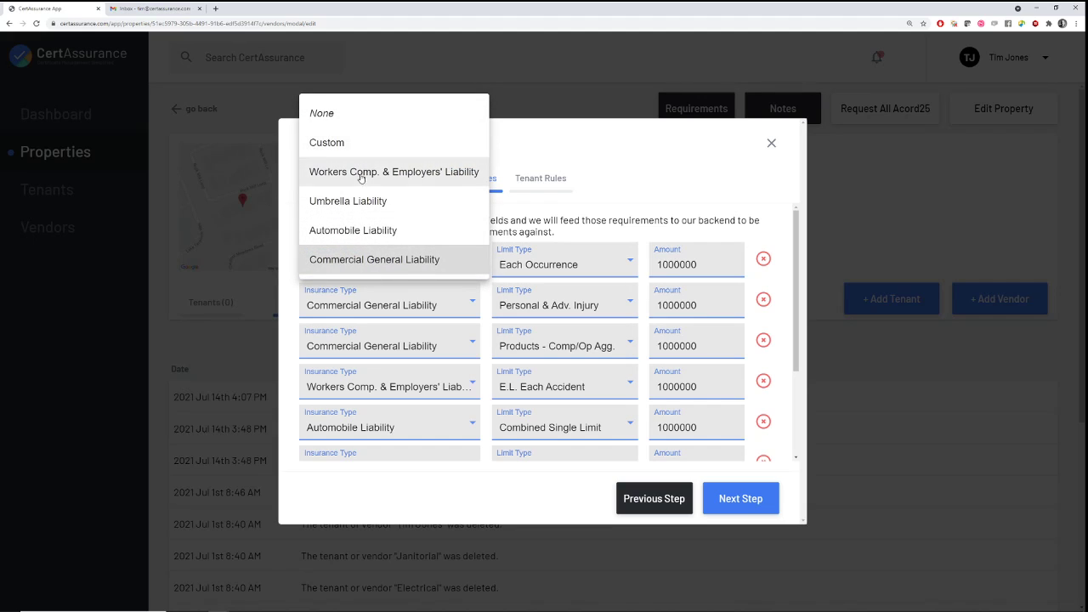
{"action": "left_click", "coordinate": [628, 261]}
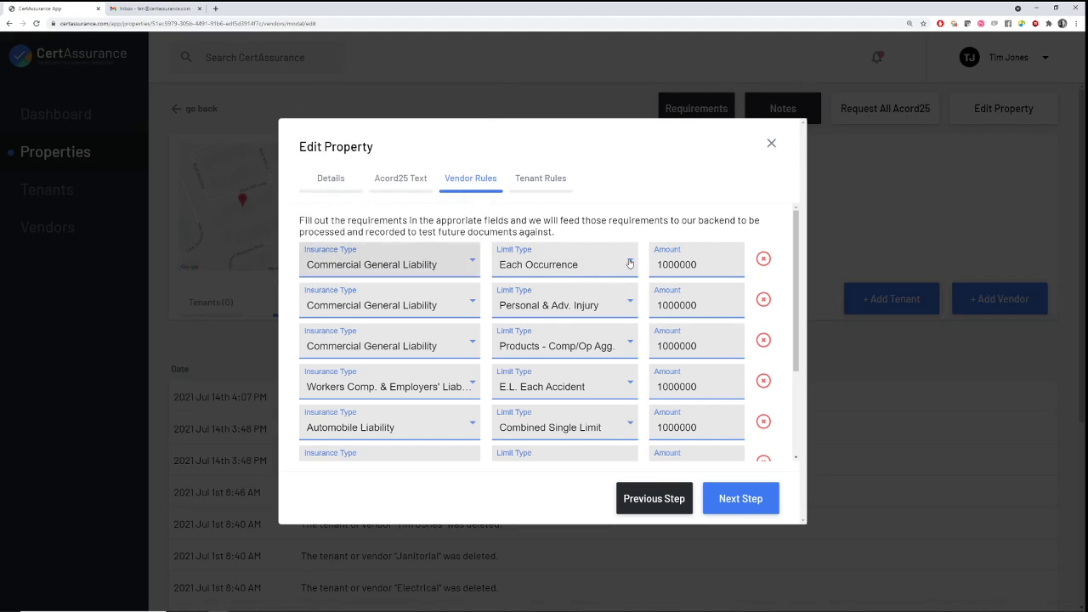
{"action": "left_click", "coordinate": [629, 264]}
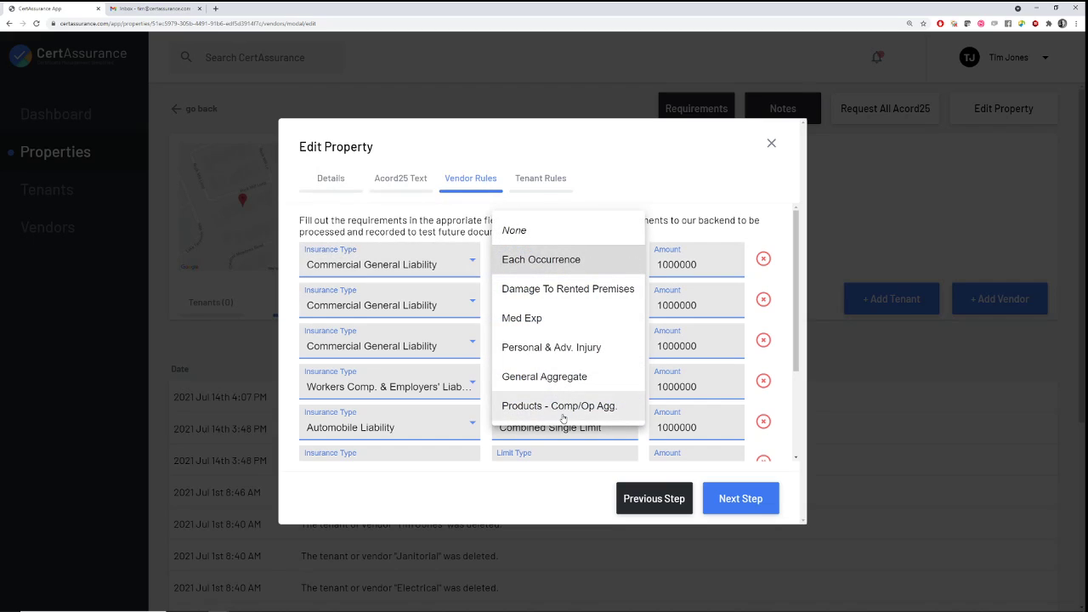
{"action": "left_click", "coordinate": [633, 181]}
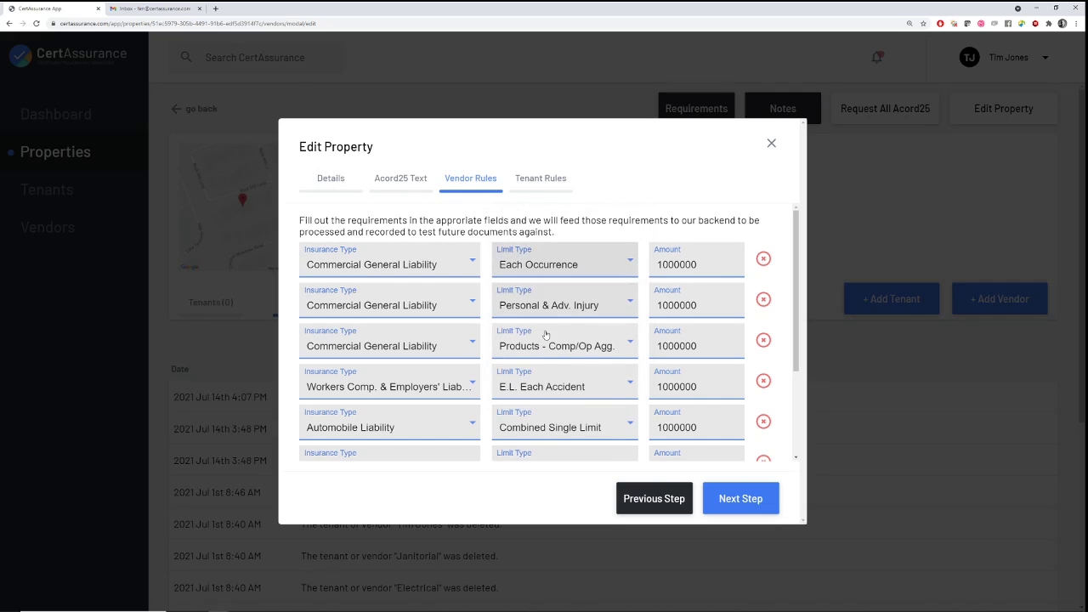
Review the Custom rule's limit type choices, keeping Employee Practices Liability at 1000000
{"action": "scroll", "coordinate": [534, 343], "scroll_direction": "down", "scroll_amount": 1}
{"action": "scroll", "coordinate": [534, 343], "scroll_direction": "down", "scroll_amount": 1}
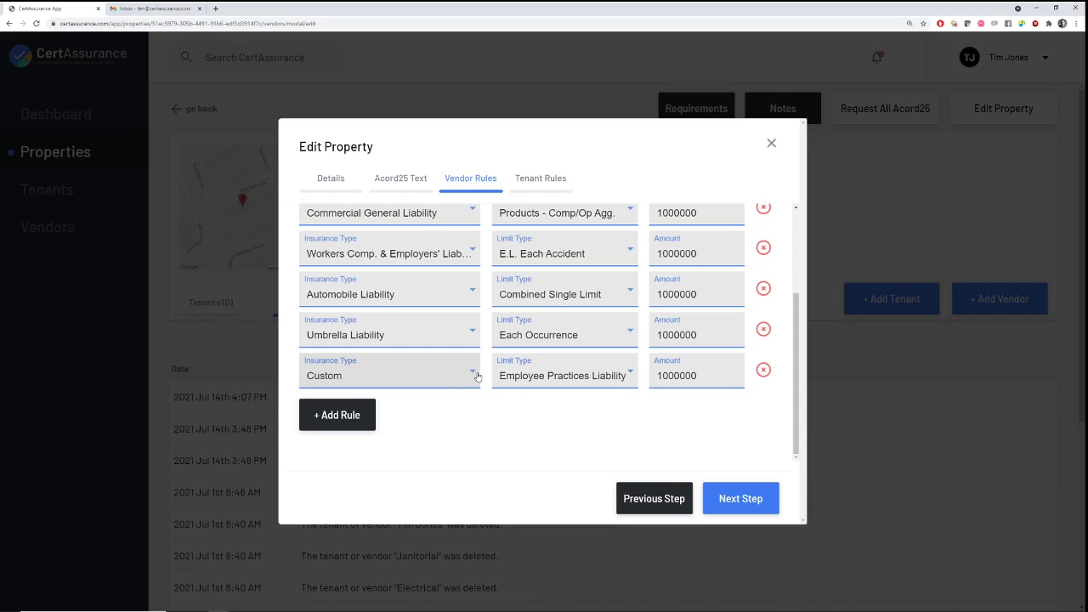
{"action": "left_click", "coordinate": [630, 375]}
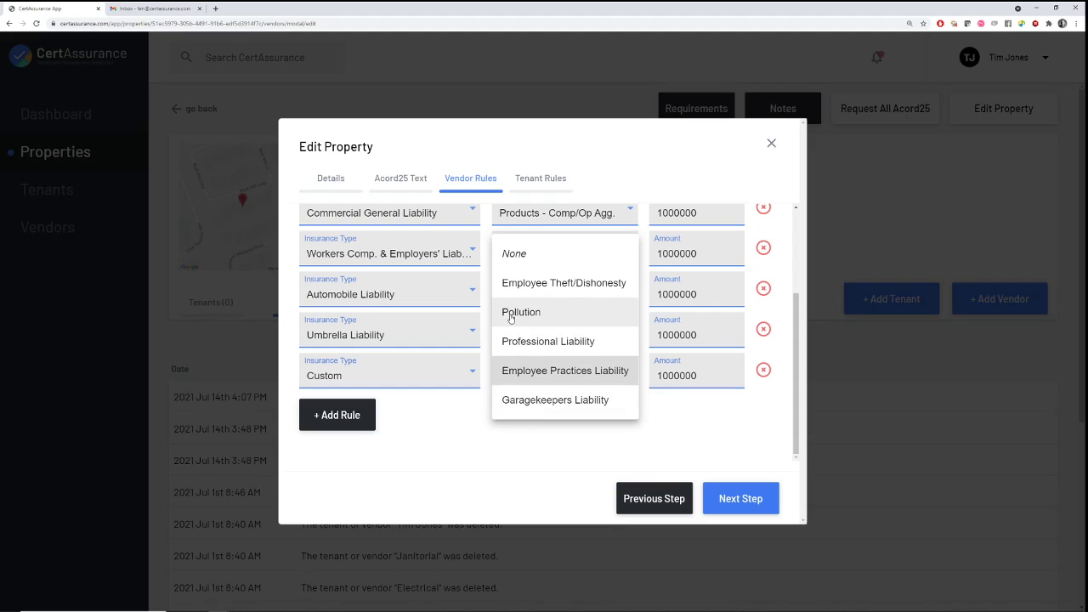
{"action": "left_click", "coordinate": [628, 371]}
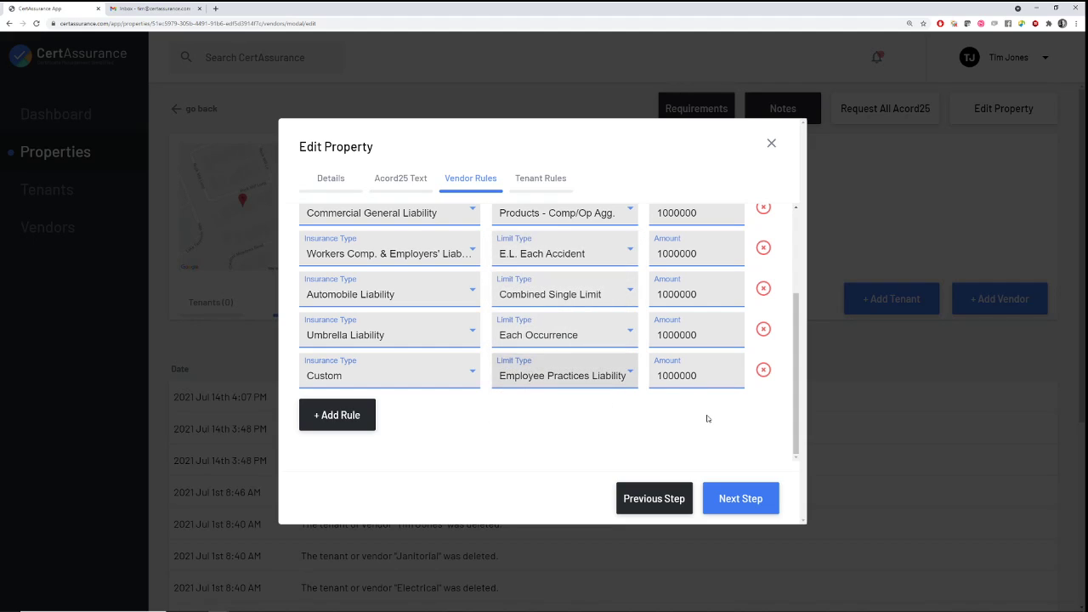
{"action": "left_click", "coordinate": [626, 375]}
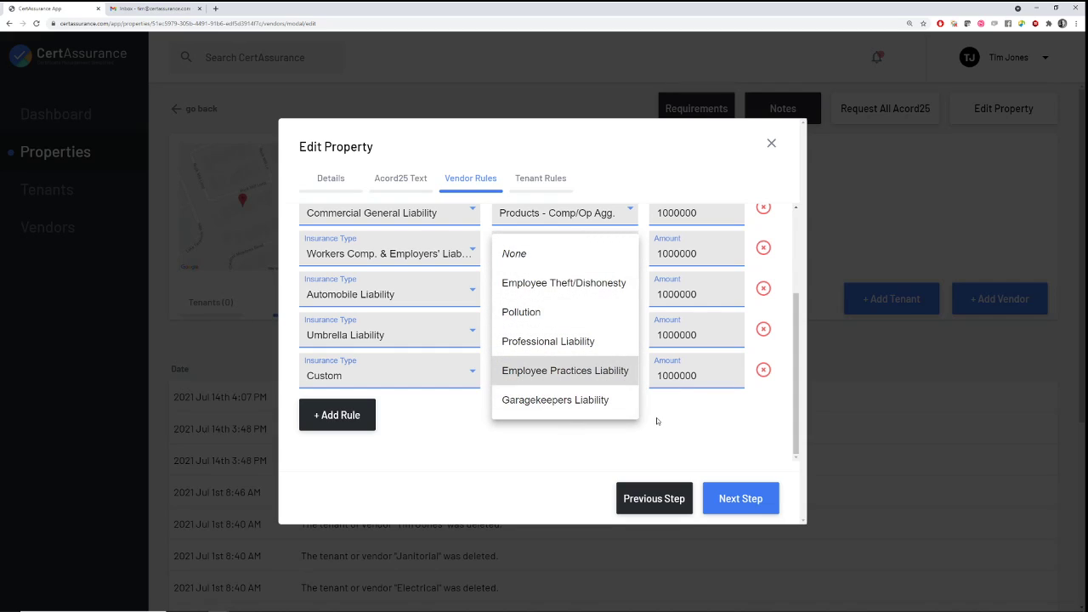
{"action": "left_click", "coordinate": [553, 374]}
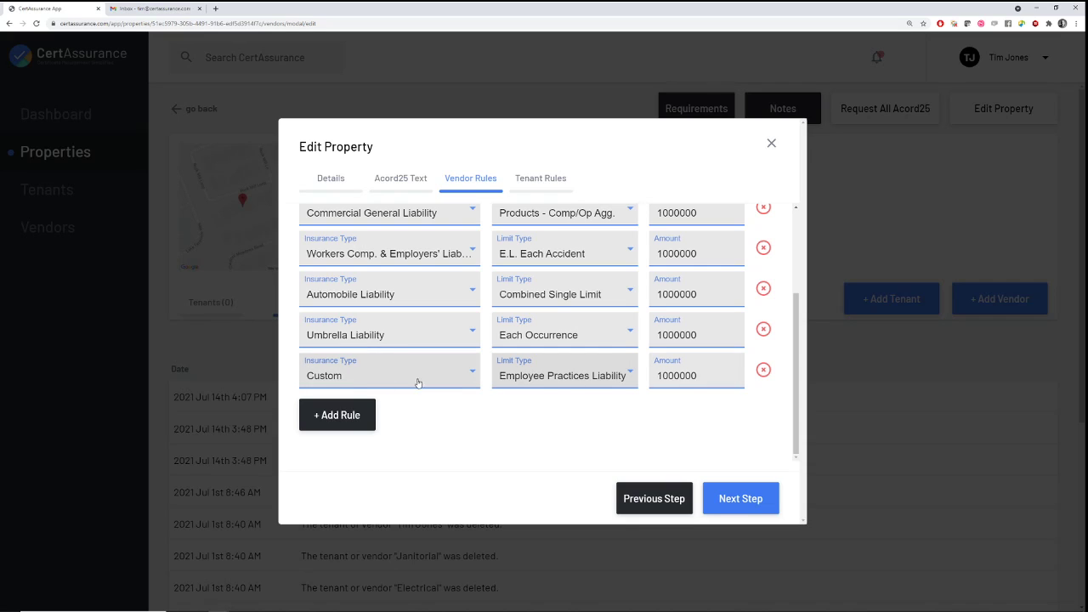
{"action": "scroll", "coordinate": [501, 321], "scroll_direction": "up", "scroll_amount": 2}
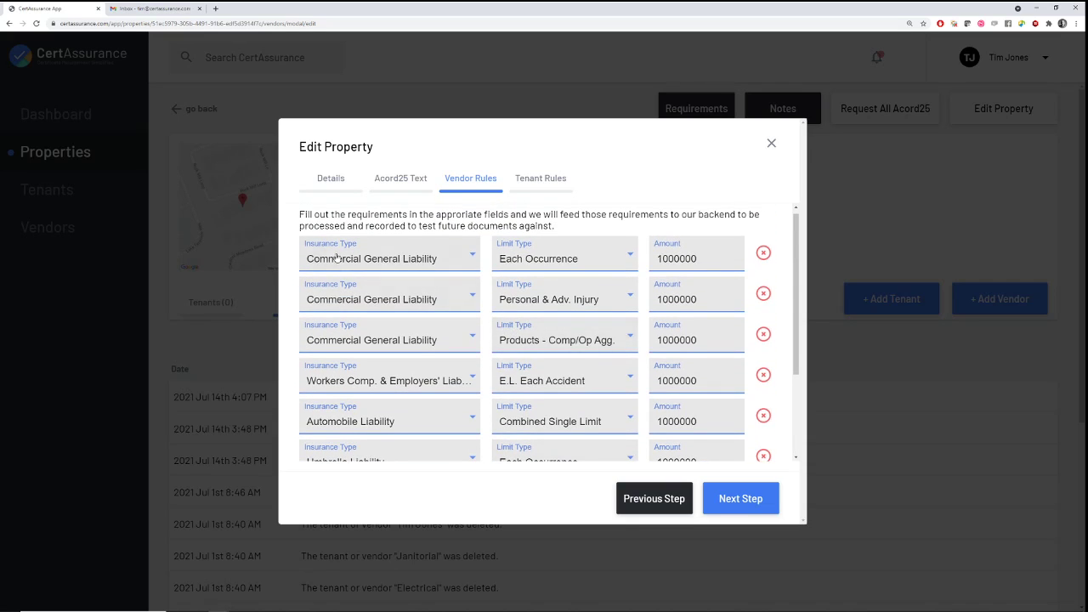
{"action": "scroll", "coordinate": [518, 363], "scroll_direction": "down", "scroll_amount": 1}
Pass the Tenant Rules step to close Edit Property, then show the empty Tenants list
{"action": "left_click", "coordinate": [728, 496]}
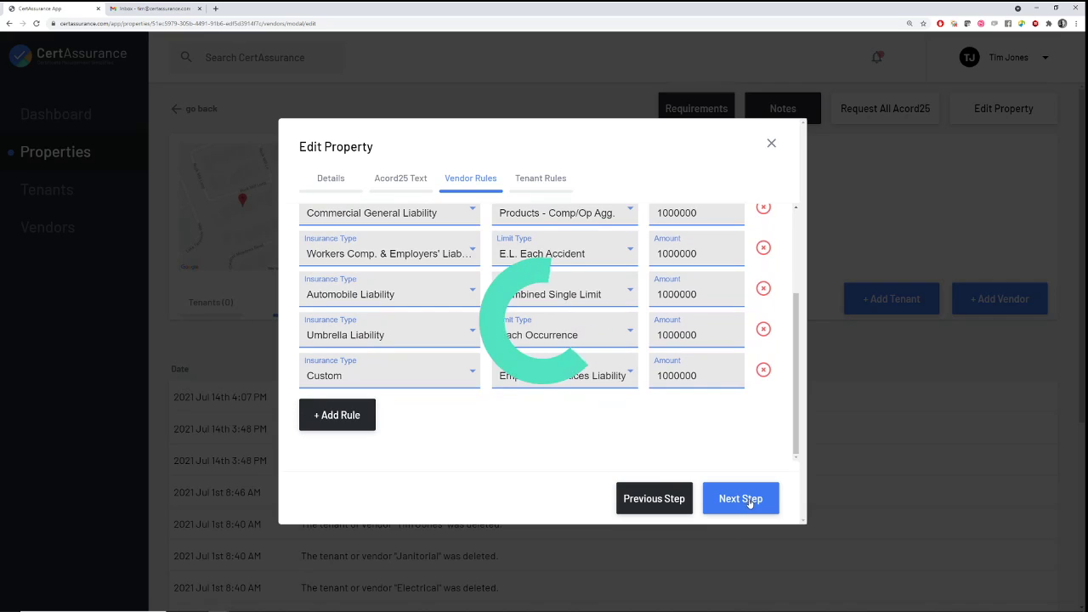
{"action": "scroll", "coordinate": [488, 289], "scroll_direction": "up", "scroll_amount": 3}
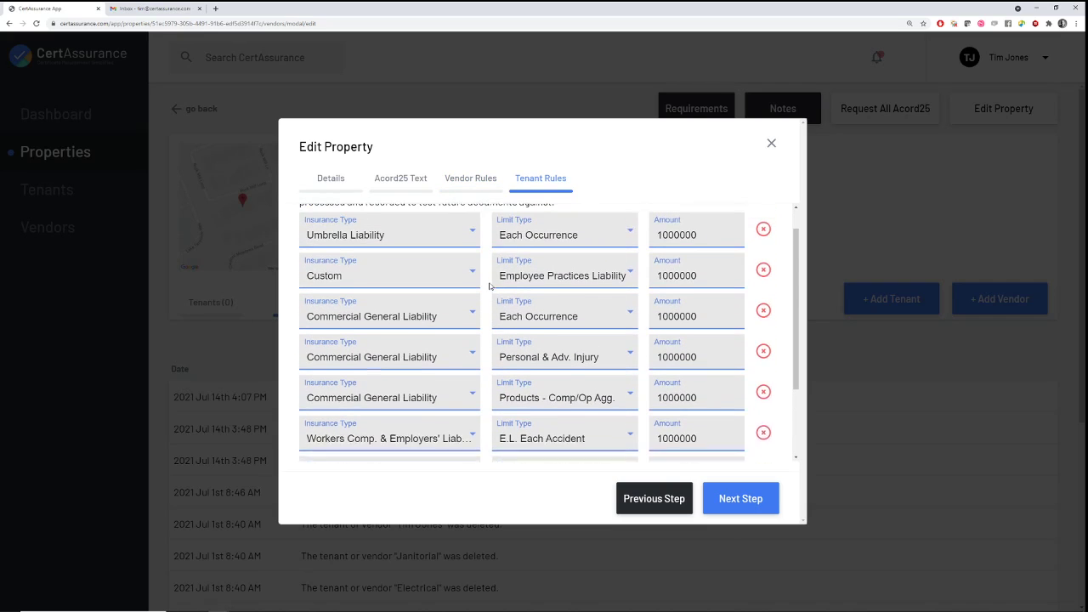
{"action": "scroll", "coordinate": [501, 366], "scroll_direction": "down", "scroll_amount": 1}
{"action": "scroll", "coordinate": [501, 367], "scroll_direction": "down", "scroll_amount": 2}
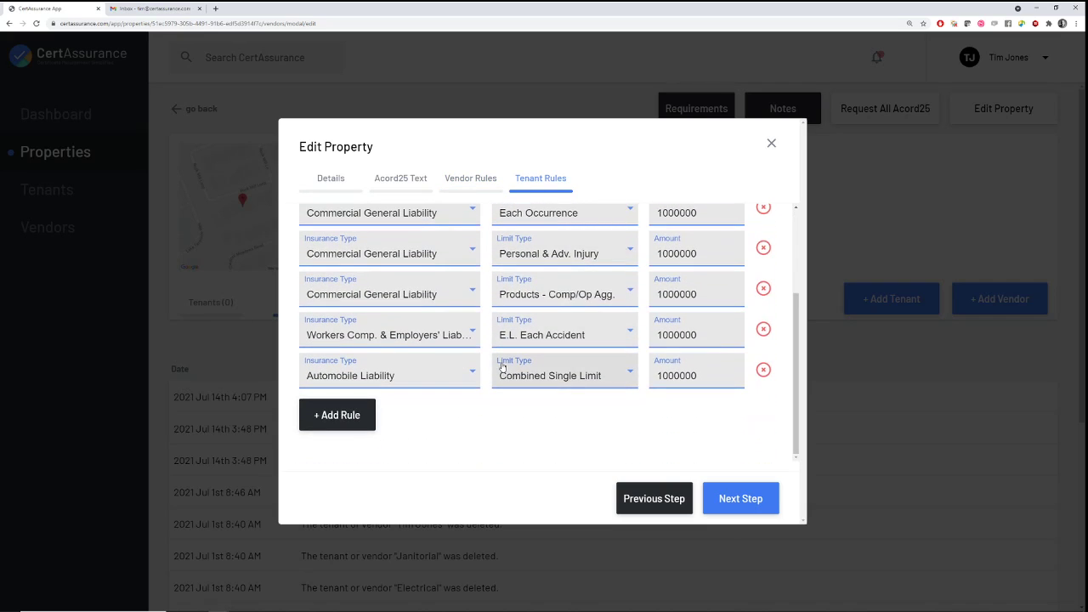
{"action": "left_click", "coordinate": [742, 499]}
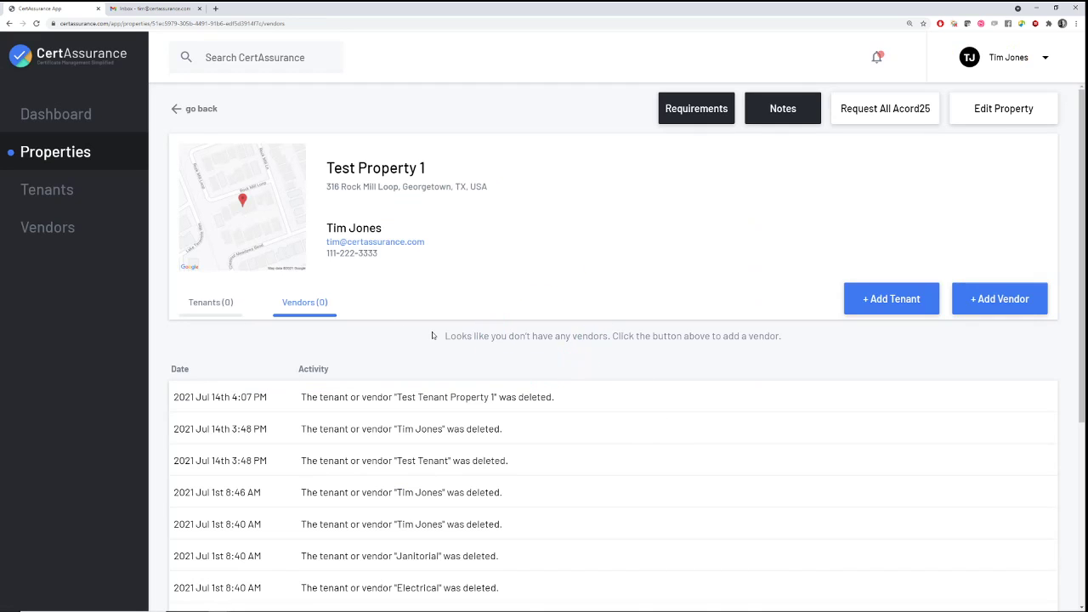
{"action": "left_click", "coordinate": [212, 306]}
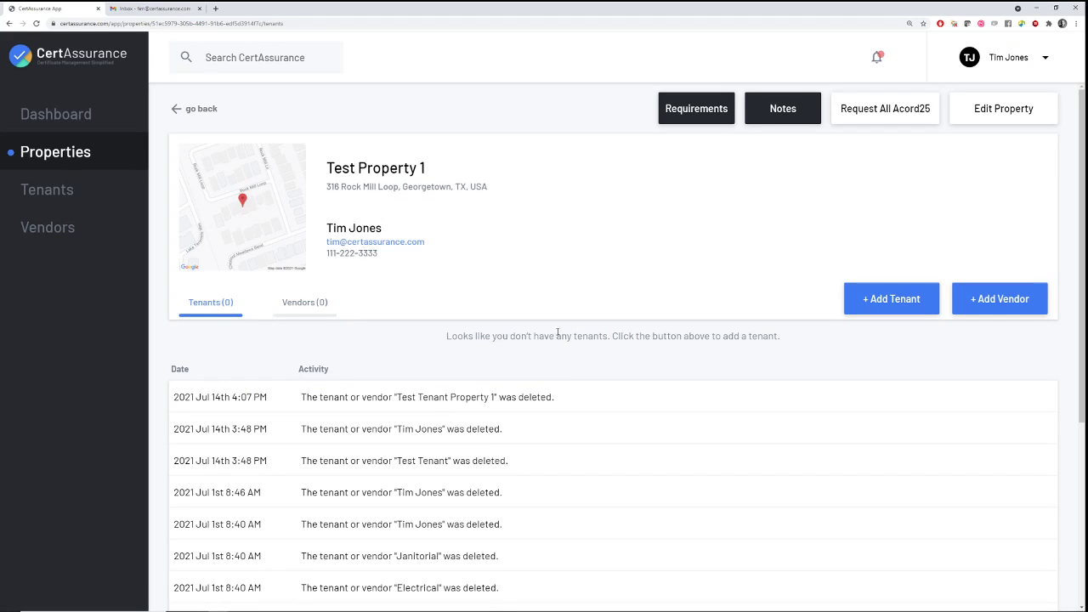
Start a new tenant 'Test Tenant 1' with the contact's name, phone number and e-mail
{"action": "left_click", "coordinate": [862, 302]}
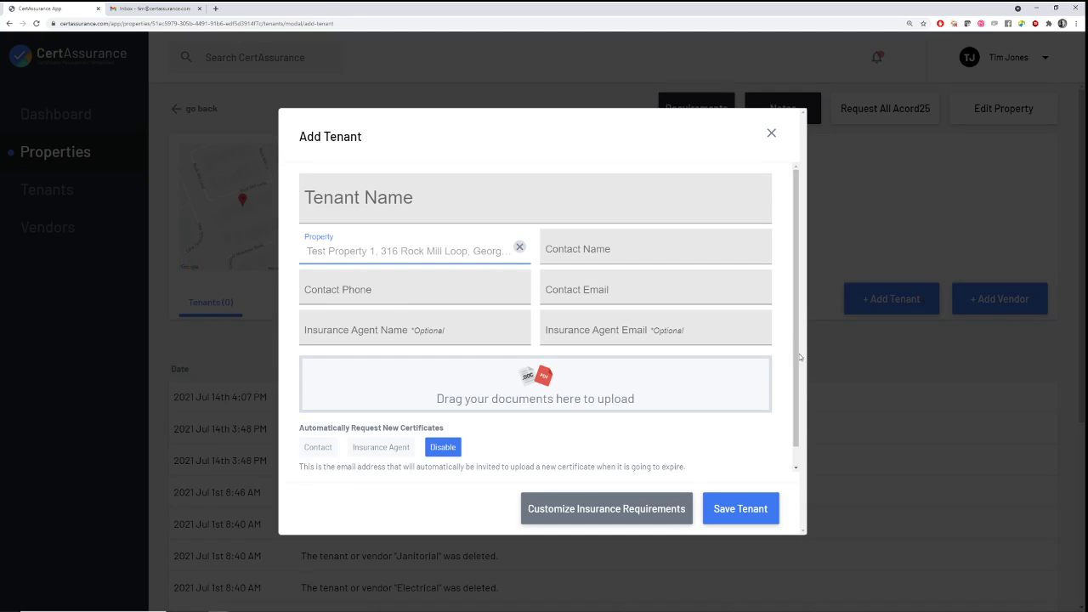
{"action": "left_click", "coordinate": [381, 203]}
{"action": "type", "text": "Test Tenant 1"}
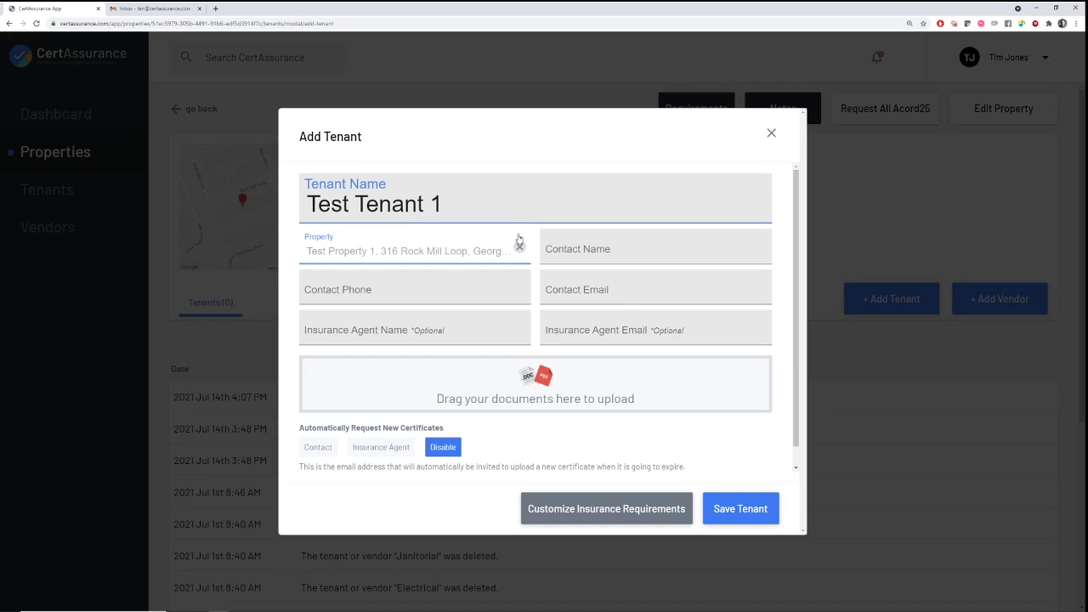
{"action": "left_click", "coordinate": [579, 245]}
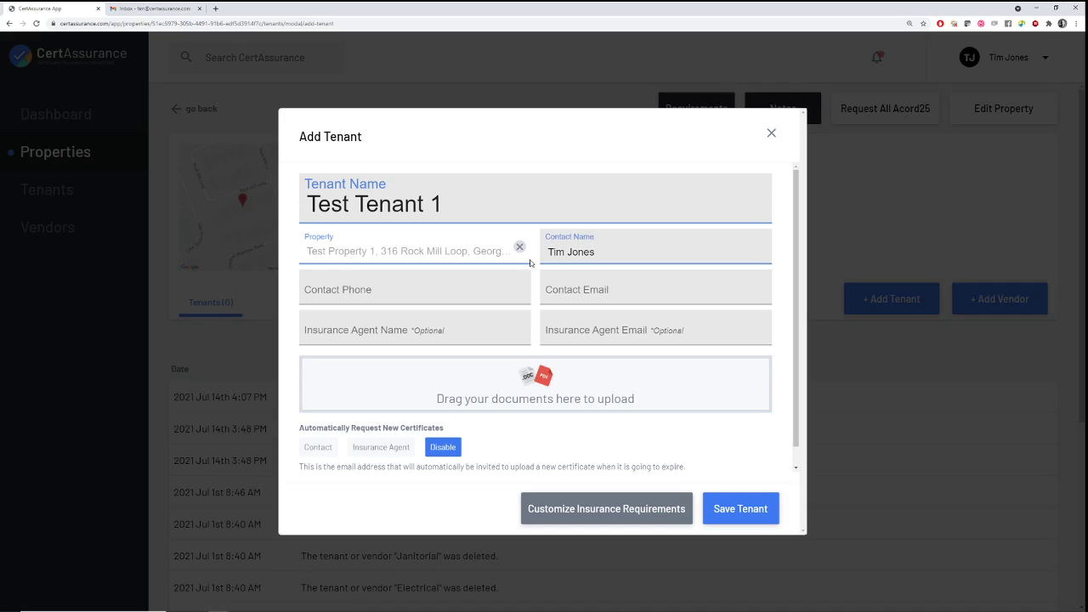
{"action": "left_click", "coordinate": [364, 275]}
{"action": "type", "text": "111-222-3333"}
{"action": "key", "text": "Tab"}
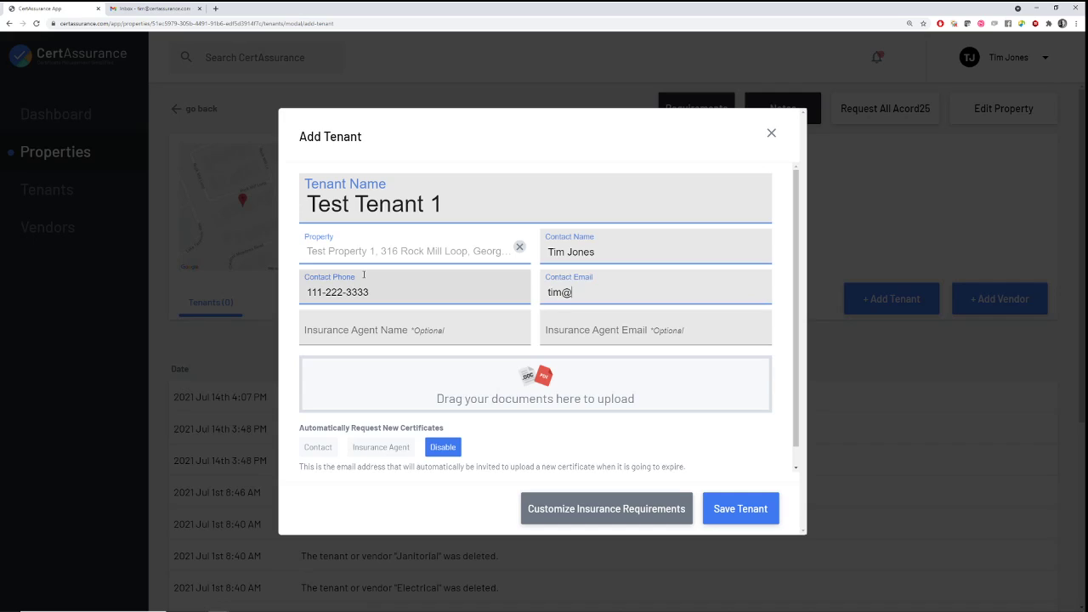
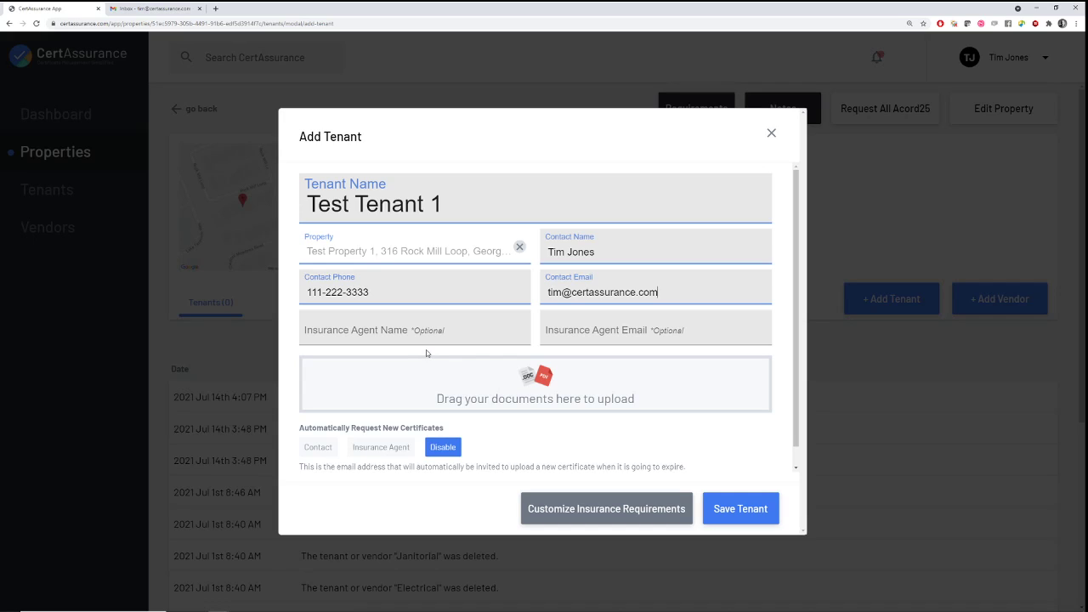
Try the automatic request options, settling on sending requests to the Insurance Agent
{"action": "left_click", "coordinate": [408, 331]}
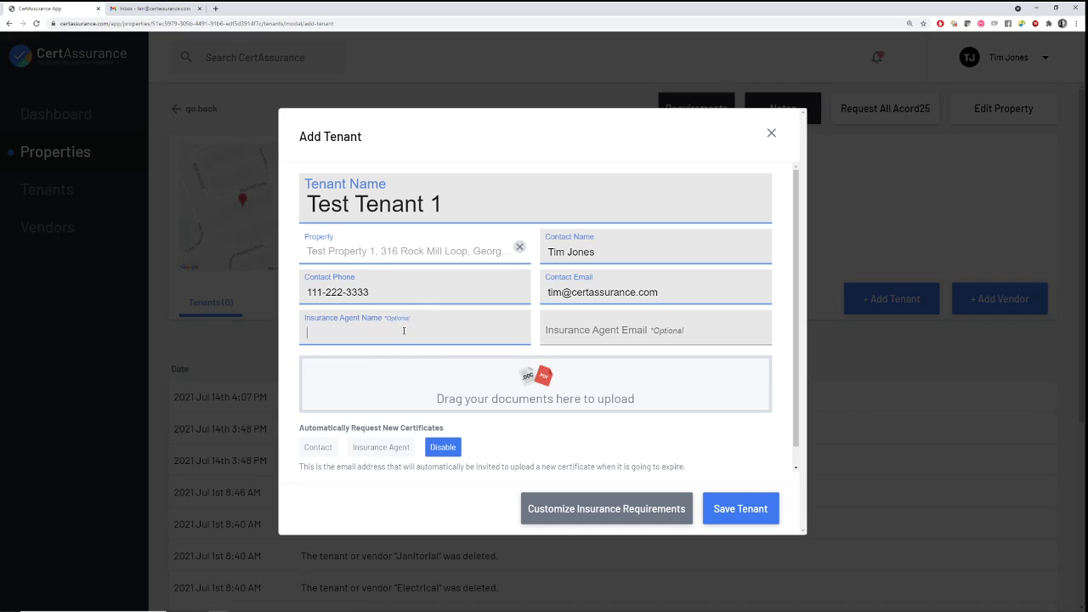
{"action": "left_click", "coordinate": [321, 448]}
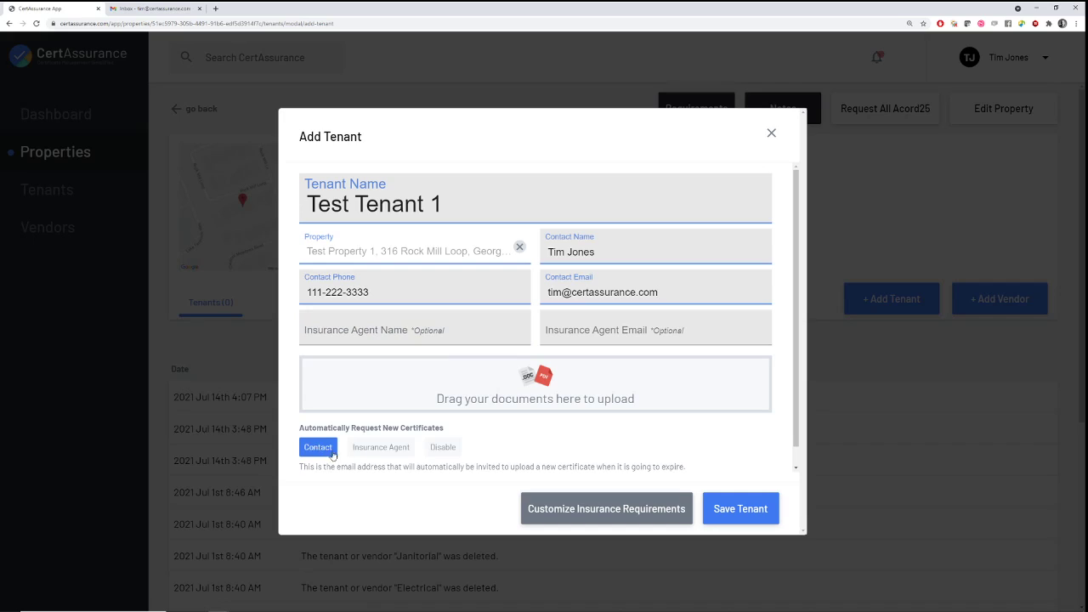
{"action": "left_click", "coordinate": [372, 450]}
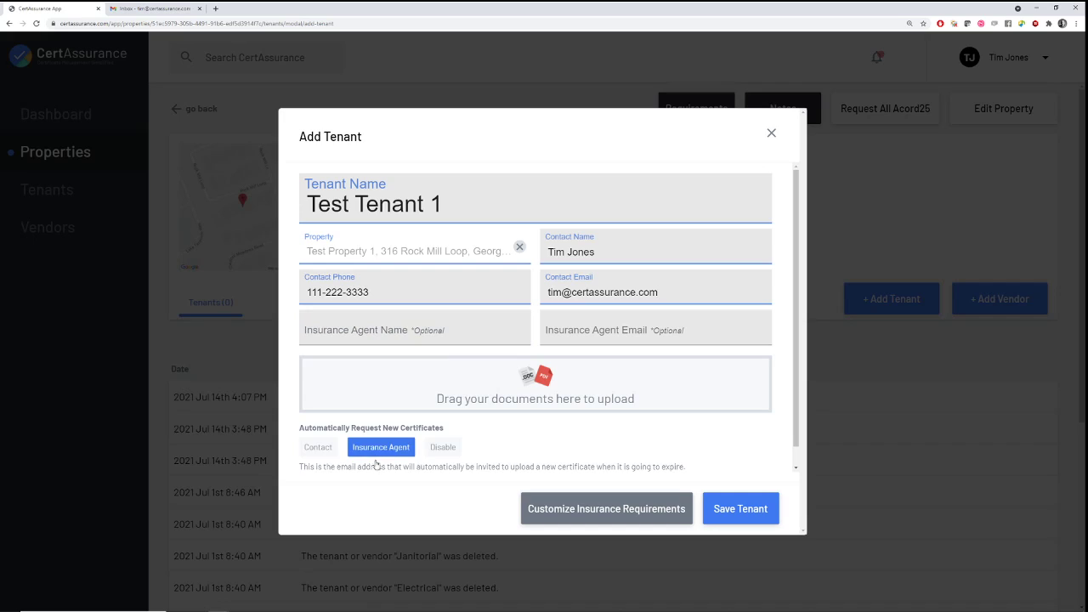
{"action": "left_click", "coordinate": [443, 451]}
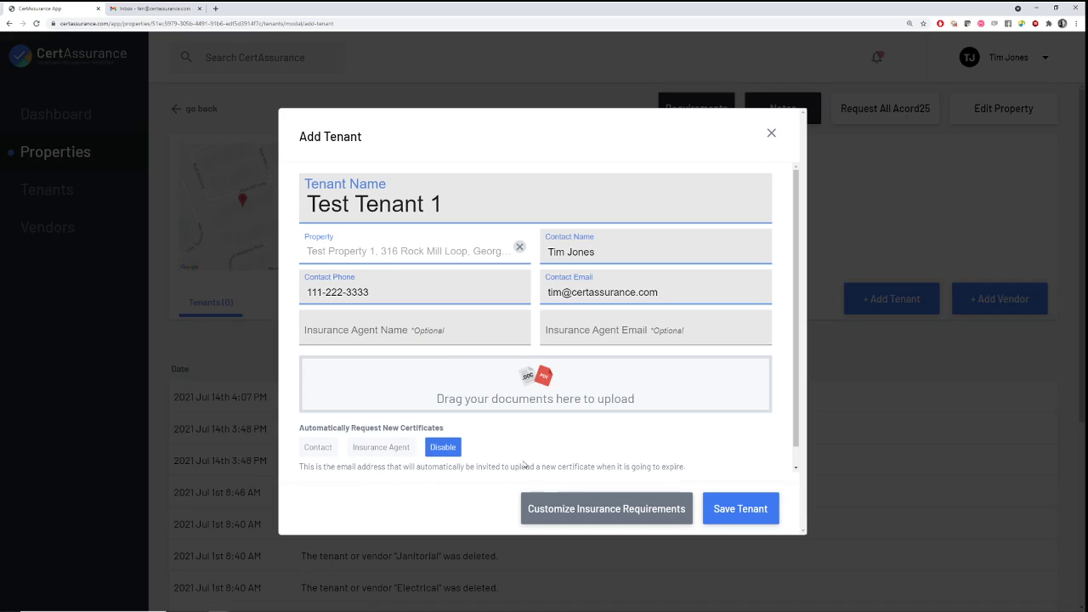
{"action": "left_click", "coordinate": [323, 449]}
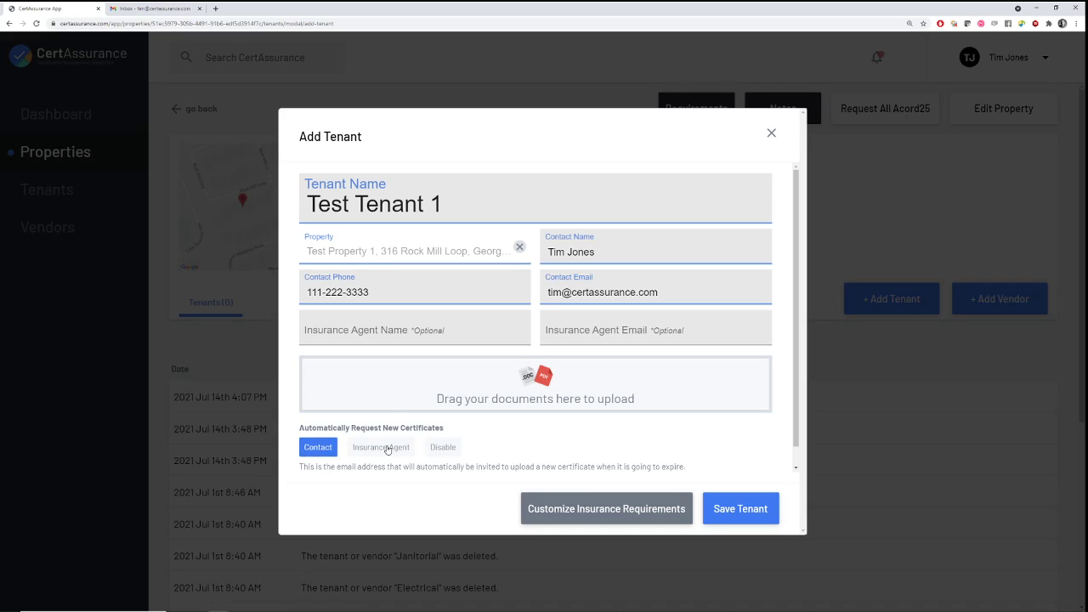
{"action": "left_click", "coordinate": [382, 448]}
Fill in the insurance agent's name and e-mail address
{"action": "left_click", "coordinate": [360, 334]}
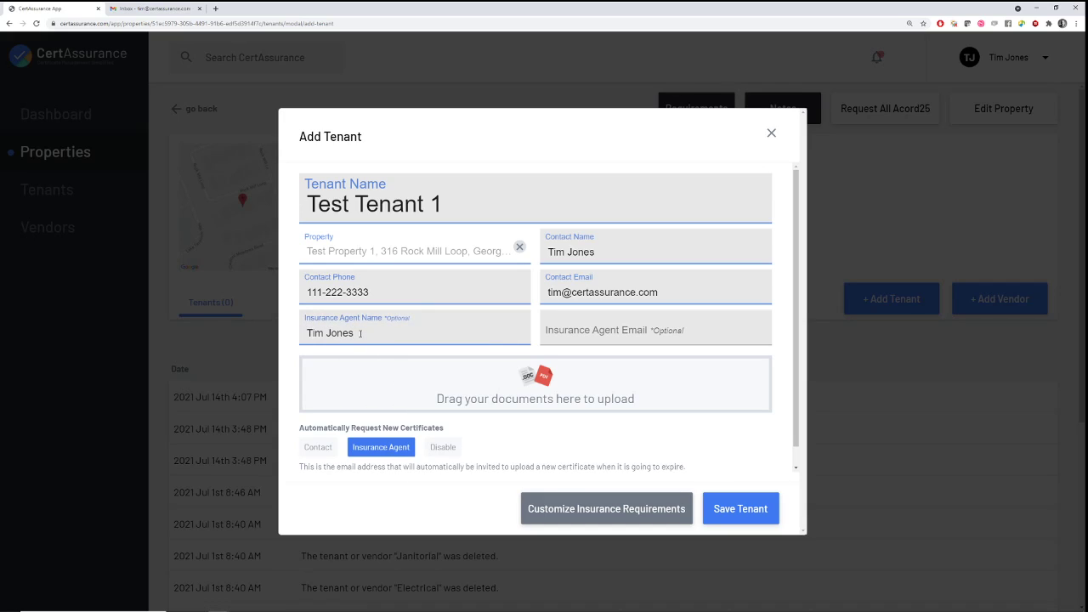
{"action": "left_click", "coordinate": [606, 325]}
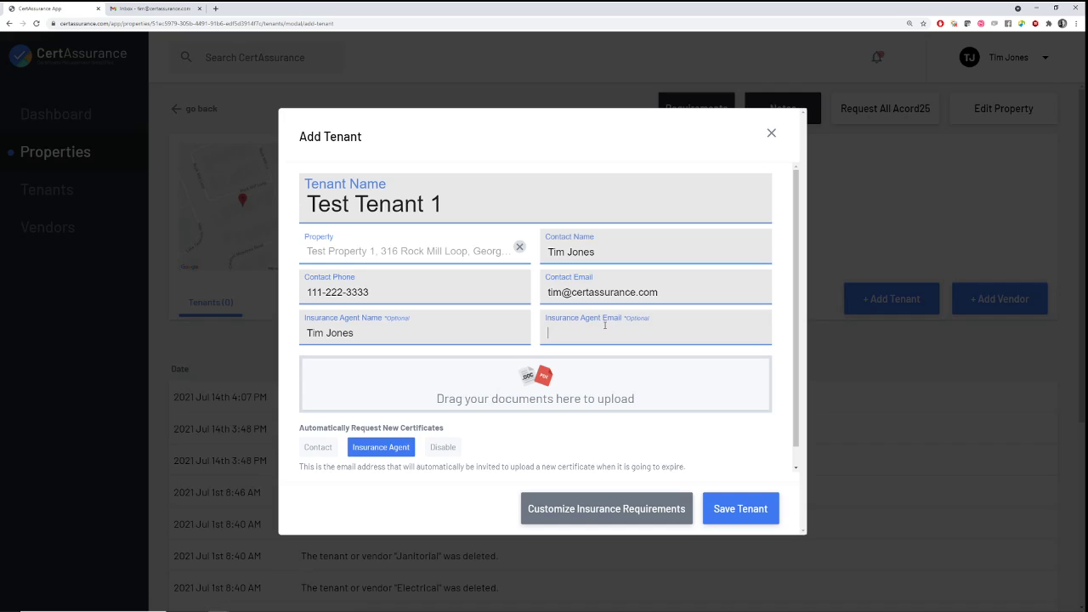
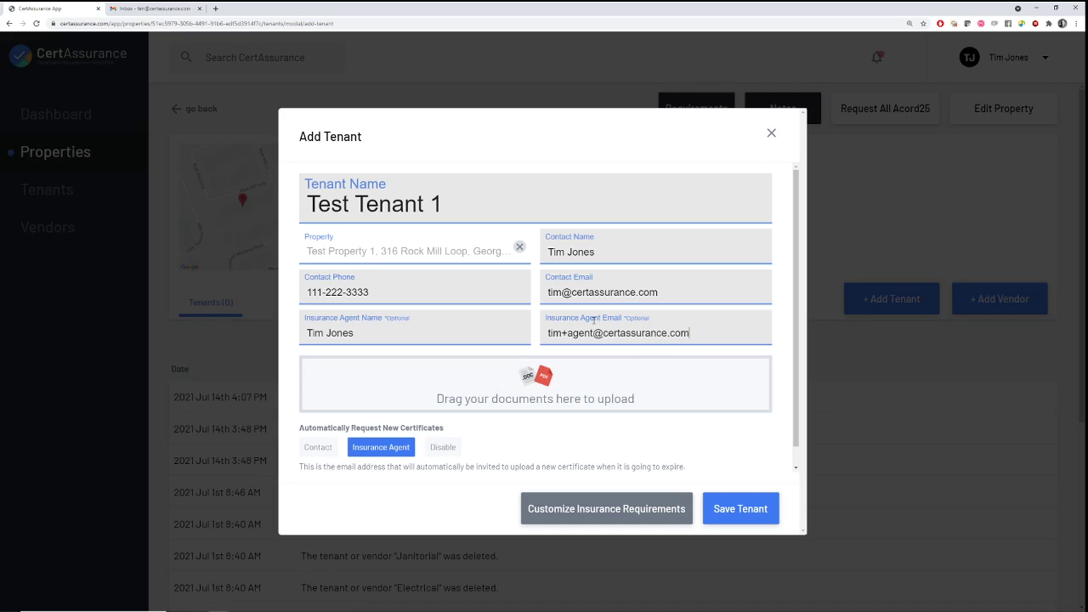
Attach the certificate file PJS of Texas COI 2020-21.pdf to the Test Tenant 1 form
{"action": "left_click", "coordinate": [527, 379]}
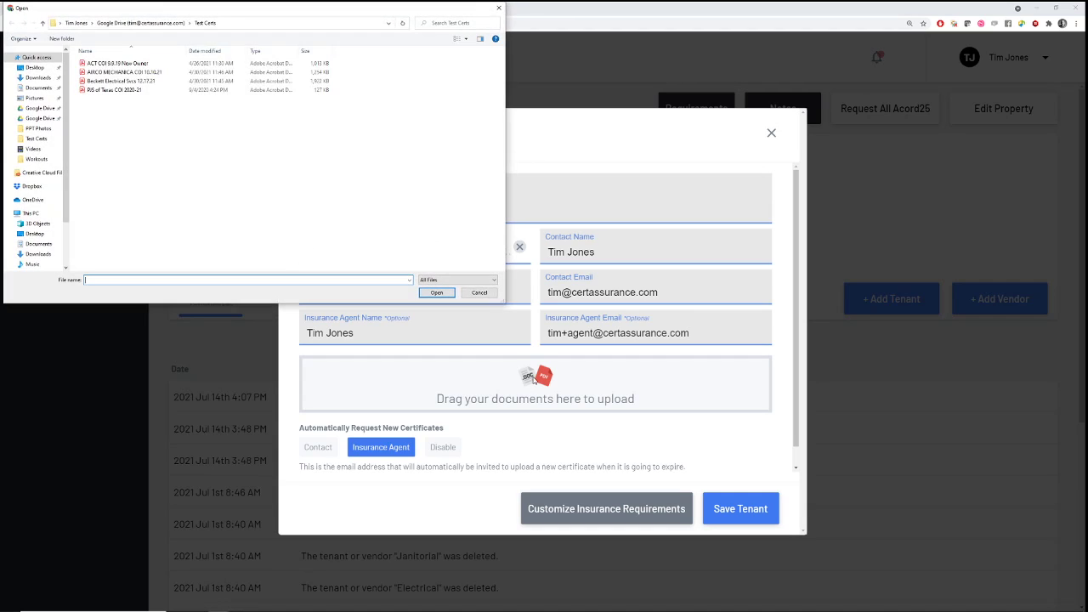
{"action": "left_click", "coordinate": [118, 93]}
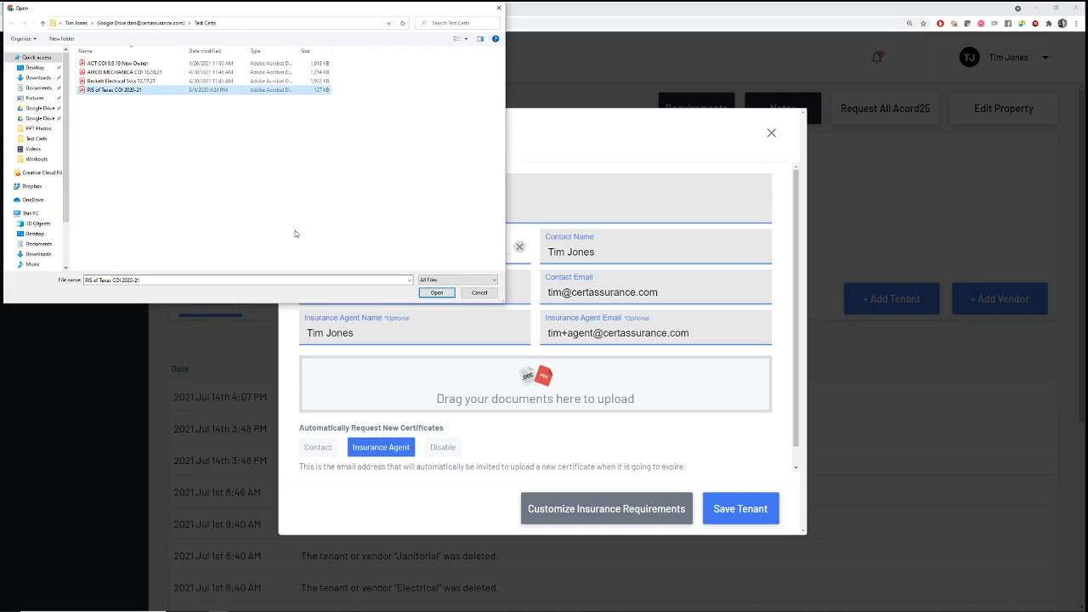
{"action": "left_click", "coordinate": [434, 294]}
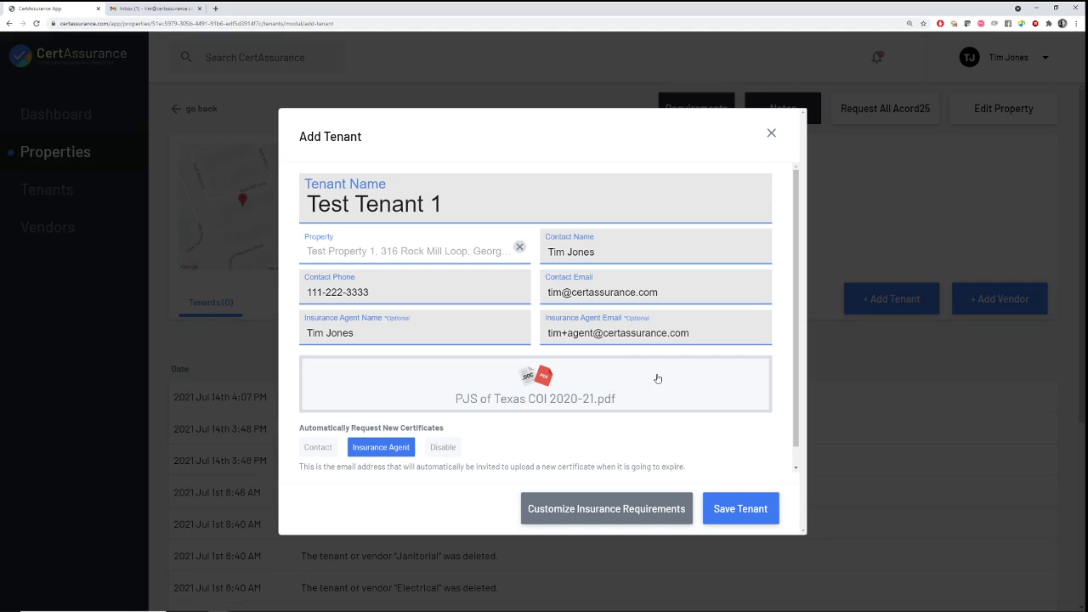
Switch Test Tenant 1's insurance requirements to Customize
{"action": "left_click", "coordinate": [599, 508]}
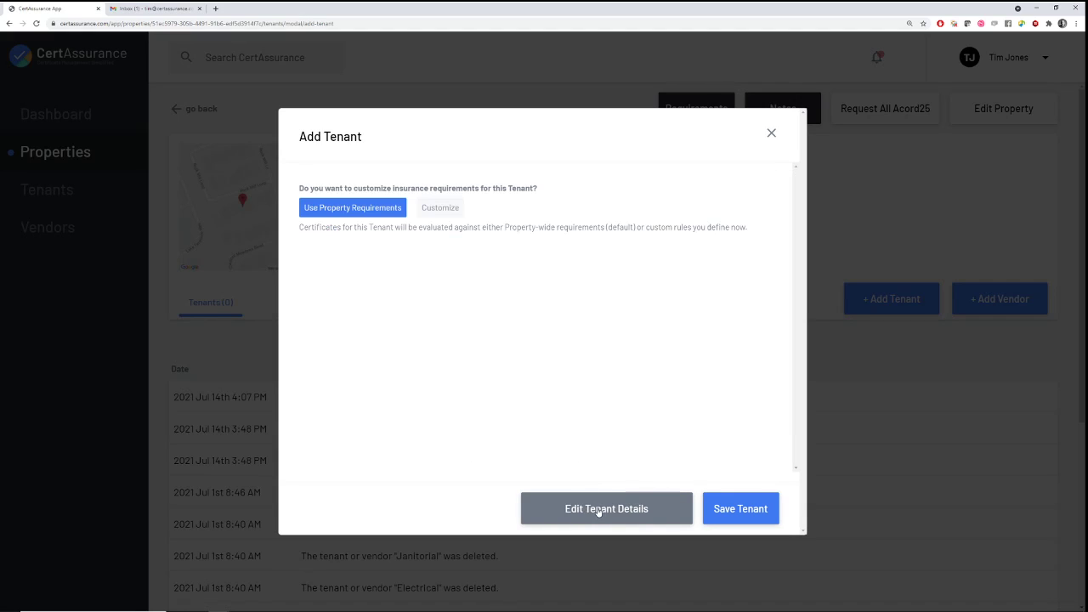
{"action": "left_click", "coordinate": [439, 208]}
{"action": "scroll", "coordinate": [621, 355], "scroll_direction": "down", "scroll_amount": 3}
{"action": "scroll", "coordinate": [621, 356], "scroll_direction": "up", "scroll_amount": 2}
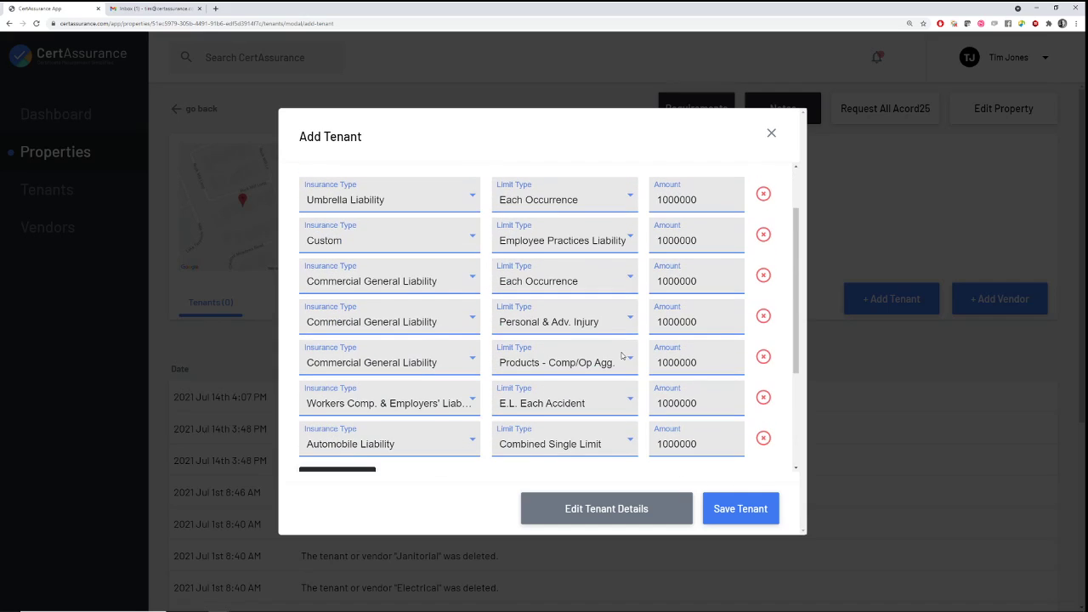
{"action": "scroll", "coordinate": [610, 361], "scroll_direction": "up", "scroll_amount": 1}
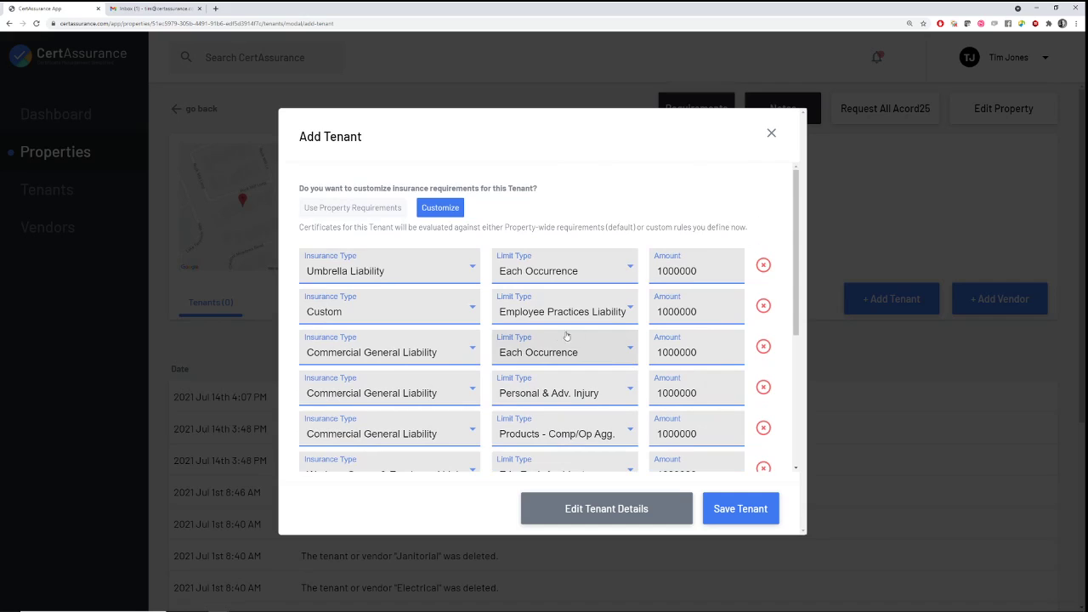
{"action": "scroll", "coordinate": [601, 359], "scroll_direction": "down", "scroll_amount": 3}
Save Test Tenant 1 under Test Property 1 and confirm its certificate meets the custom requirements
{"action": "left_click", "coordinate": [627, 511]}
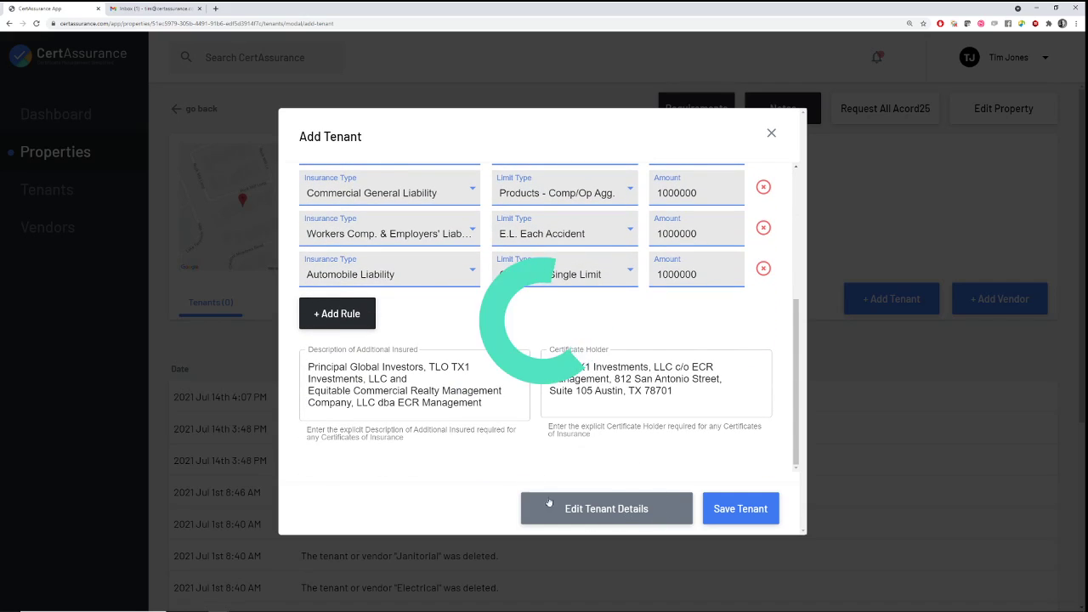
{"action": "left_click", "coordinate": [737, 510]}
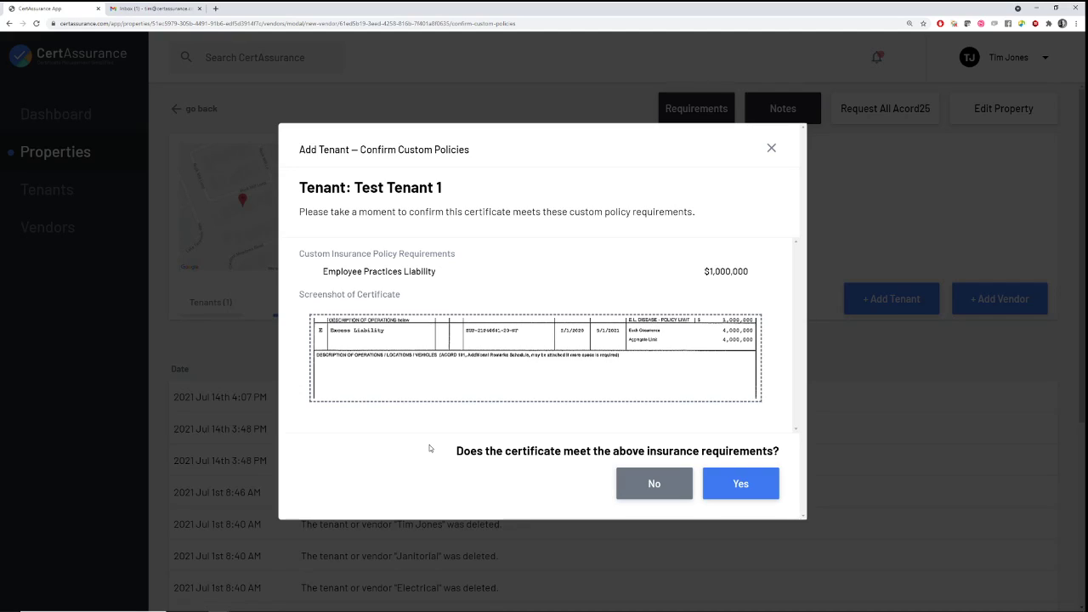
{"action": "left_click", "coordinate": [737, 485]}
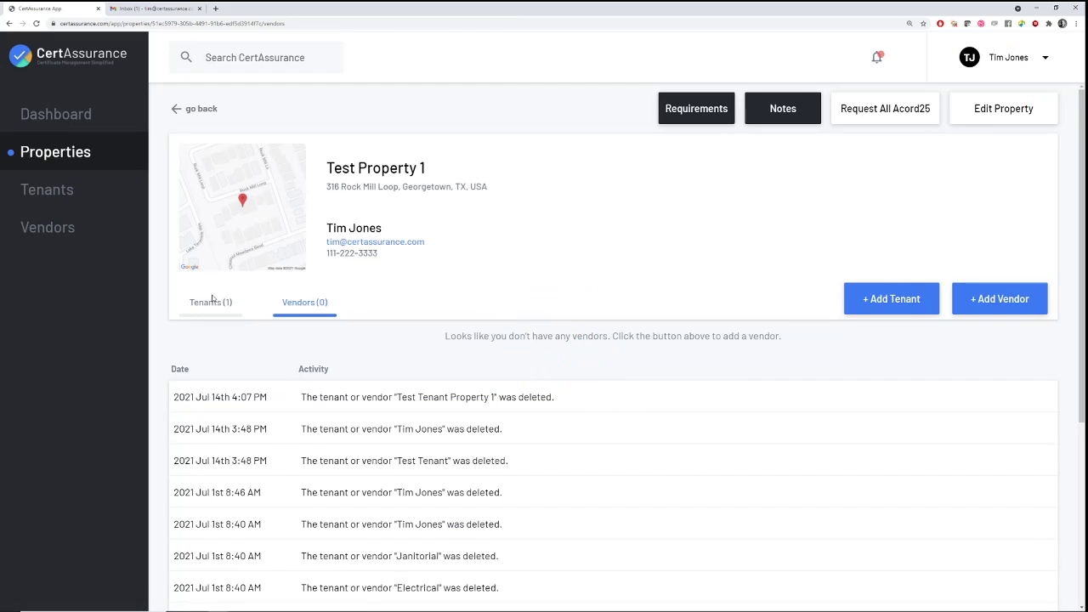
Show Test Property 1's tenant list with Test Tenant 1 and its 3 alerts
{"action": "left_click", "coordinate": [219, 302]}
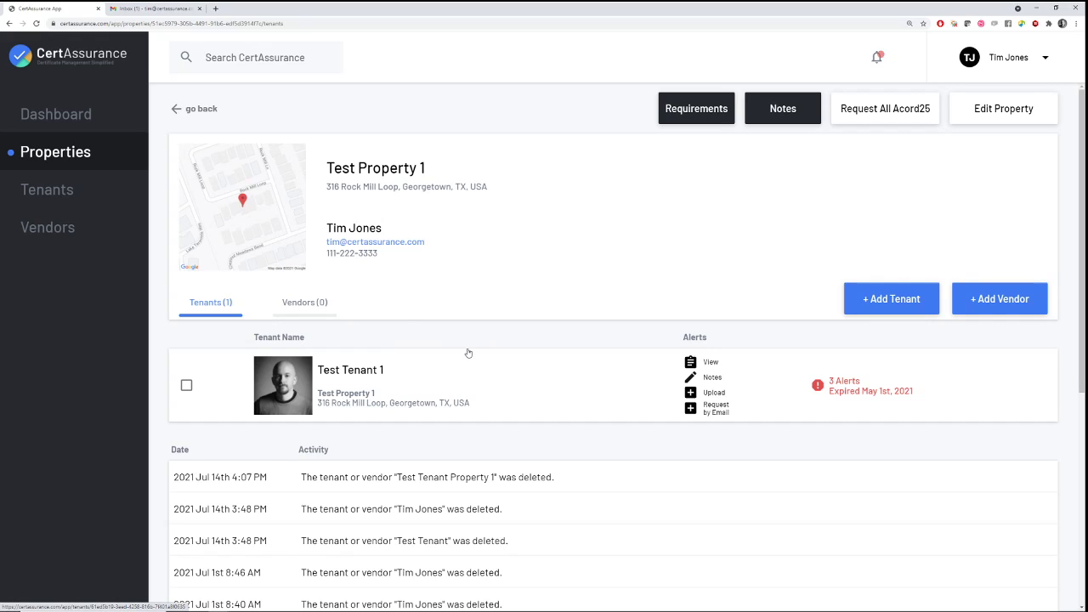
Review Test Tenant 1's compliance alerts, inspecting the incorrect Certificate Holder address text
{"action": "left_click", "coordinate": [842, 385]}
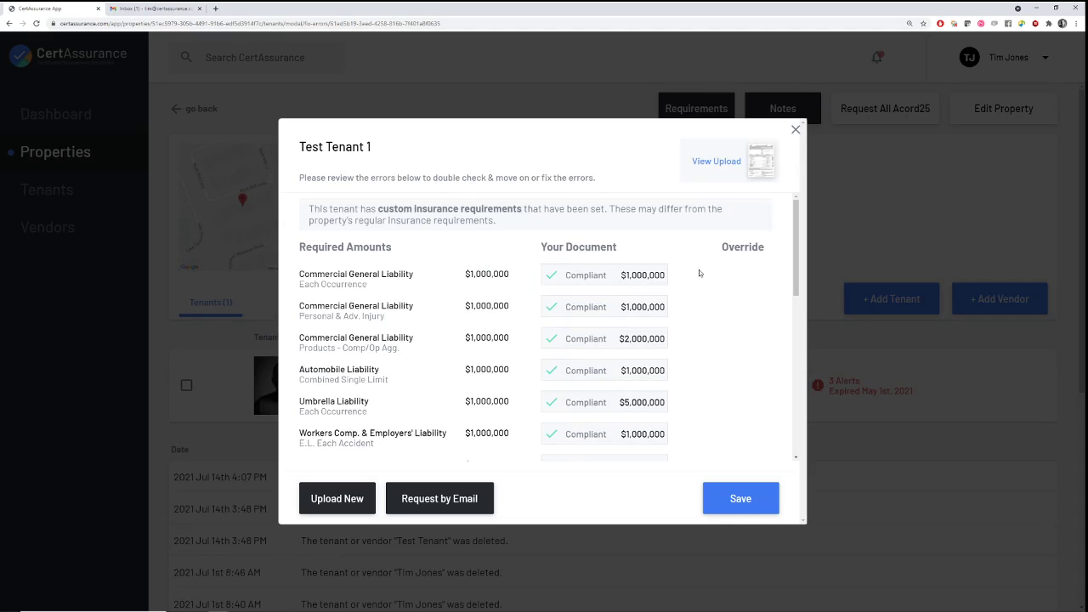
{"action": "scroll", "coordinate": [699, 269], "scroll_direction": "down", "scroll_amount": 6}
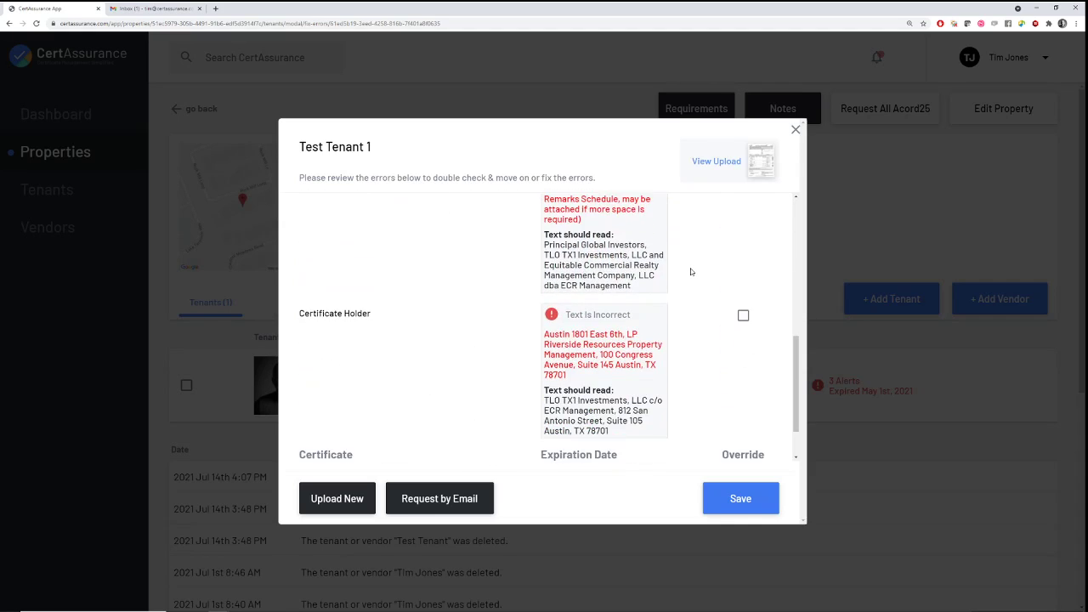
{"action": "scroll", "coordinate": [690, 272], "scroll_direction": "down", "scroll_amount": 1}
{"action": "scroll", "coordinate": [712, 286], "scroll_direction": "up", "scroll_amount": 2}
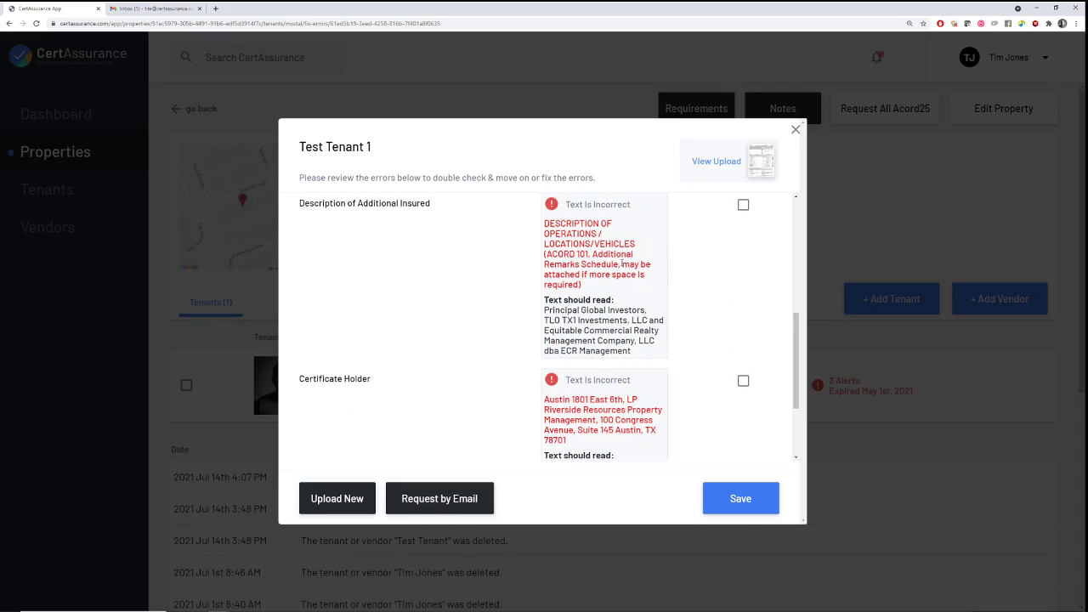
{"action": "scroll", "coordinate": [670, 286], "scroll_direction": "down", "scroll_amount": 1}
{"action": "scroll", "coordinate": [684, 289], "scroll_direction": "down", "scroll_amount": 3}
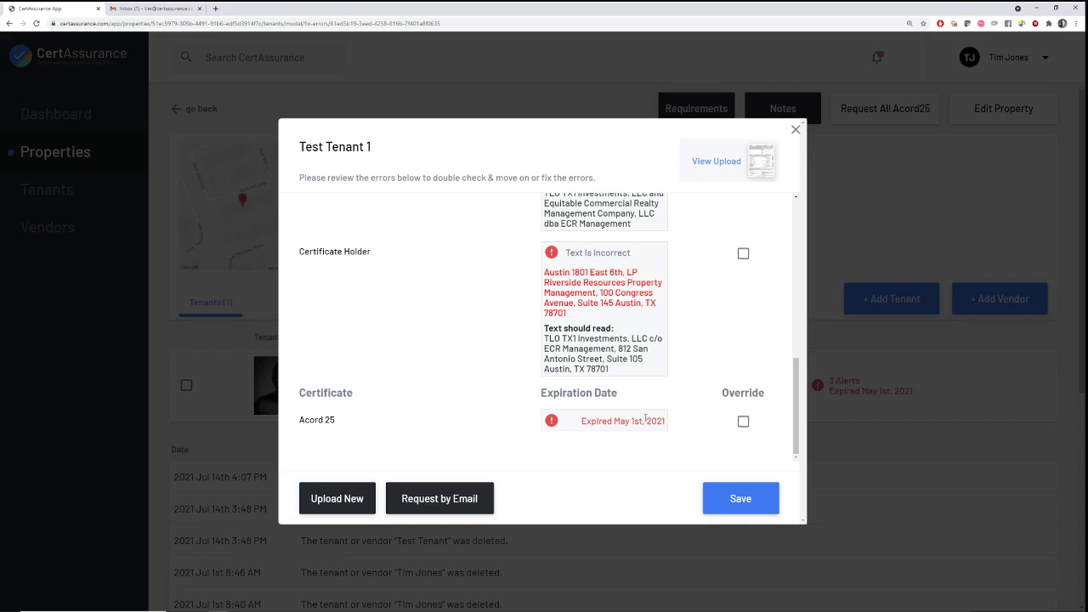
{"action": "scroll", "coordinate": [636, 432], "scroll_direction": "up", "scroll_amount": 1}
{"action": "scroll", "coordinate": [606, 372], "scroll_direction": "up", "scroll_amount": 2}
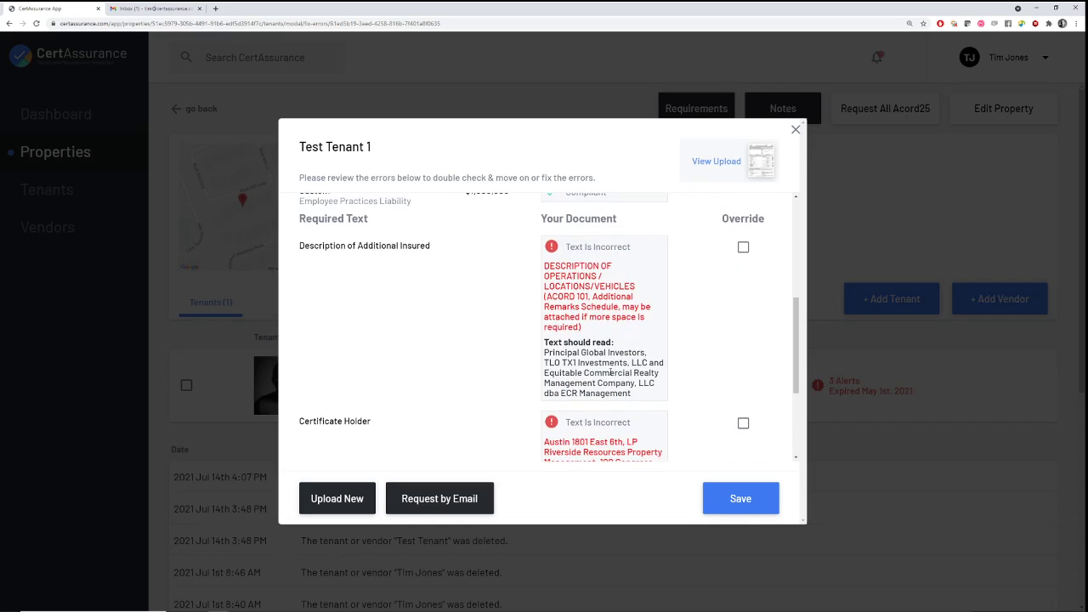
{"action": "scroll", "coordinate": [608, 373], "scroll_direction": "down", "scroll_amount": 2}
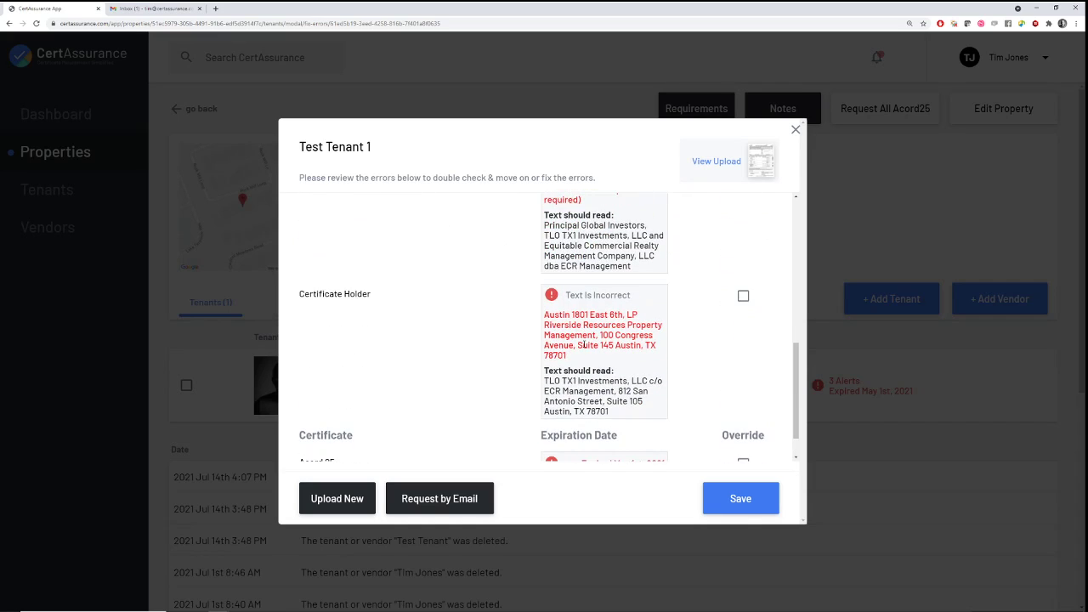
{"action": "scroll", "coordinate": [601, 230], "scroll_direction": "up", "scroll_amount": 1}
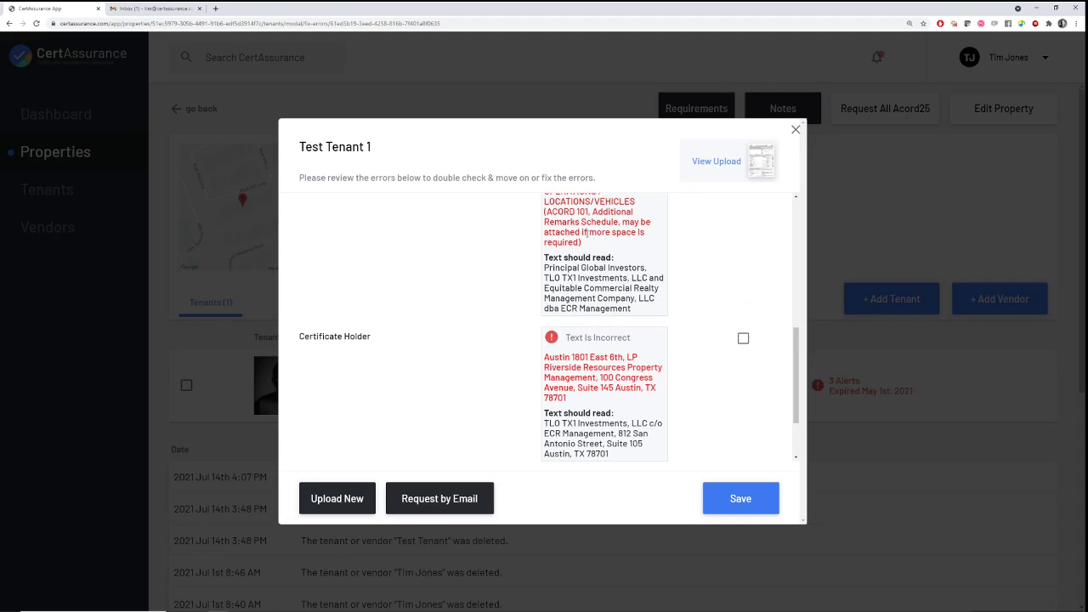
{"action": "scroll", "coordinate": [587, 349], "scroll_direction": "down", "scroll_amount": 1}
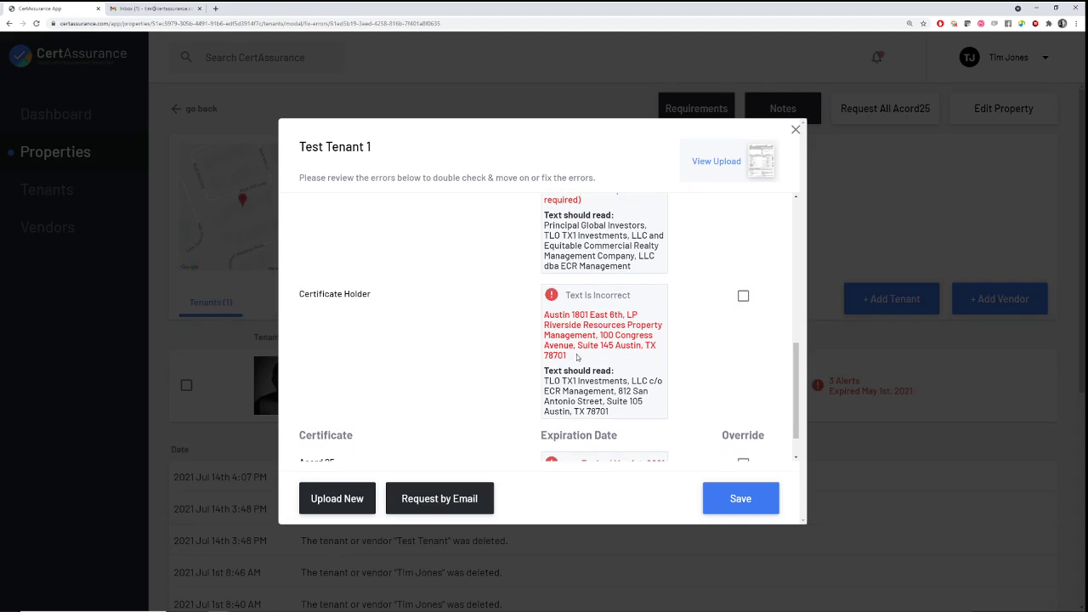
{"action": "left_click_drag", "start_coordinate": [576, 360], "coordinate": [546, 313]}
{"action": "left_click", "coordinate": [575, 357]}
{"action": "double_click", "coordinate": [583, 345]}
{"action": "left_click", "coordinate": [580, 325]}
Override the Certificate Holder error and save, dropping Test Tenant 1 to 2 alerts
{"action": "left_click", "coordinate": [743, 295]}
{"action": "scroll", "coordinate": [632, 336], "scroll_direction": "up", "scroll_amount": 3}
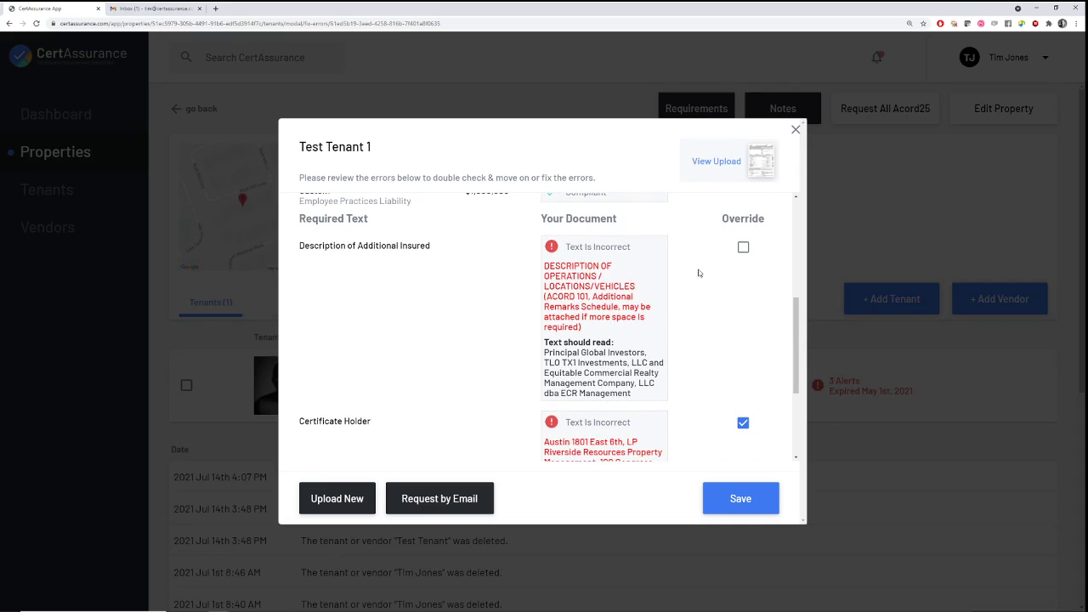
{"action": "scroll", "coordinate": [680, 358], "scroll_direction": "down", "scroll_amount": 2}
{"action": "left_click", "coordinate": [731, 495]}
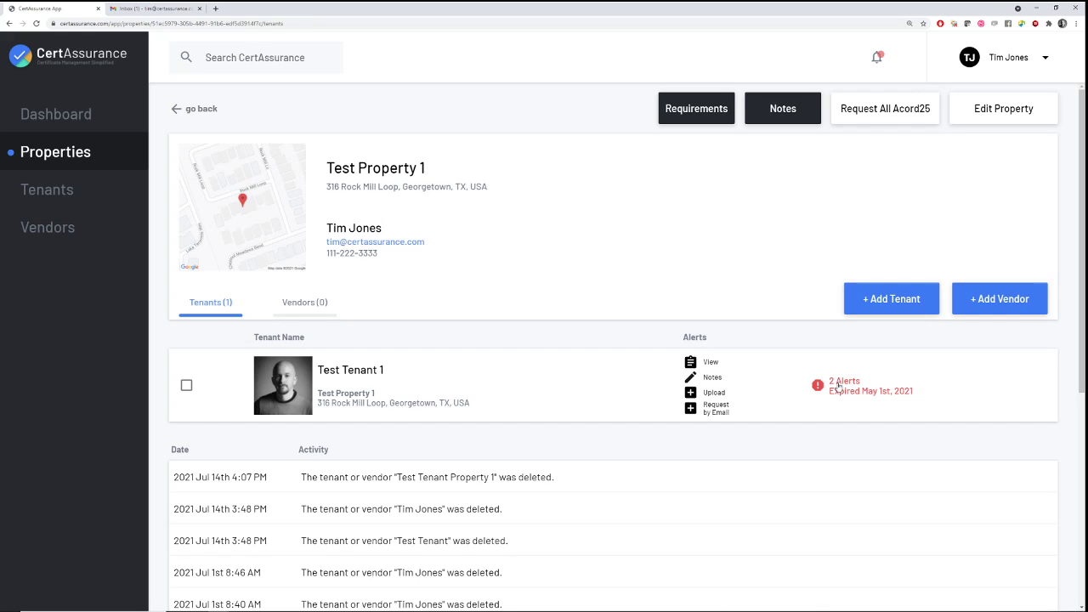
Remove the Certificate Holder override and save, returning Test Tenant 1 to 3 alerts
{"action": "left_click", "coordinate": [839, 385]}
{"action": "scroll", "coordinate": [614, 315], "scroll_direction": "down", "scroll_amount": 10}
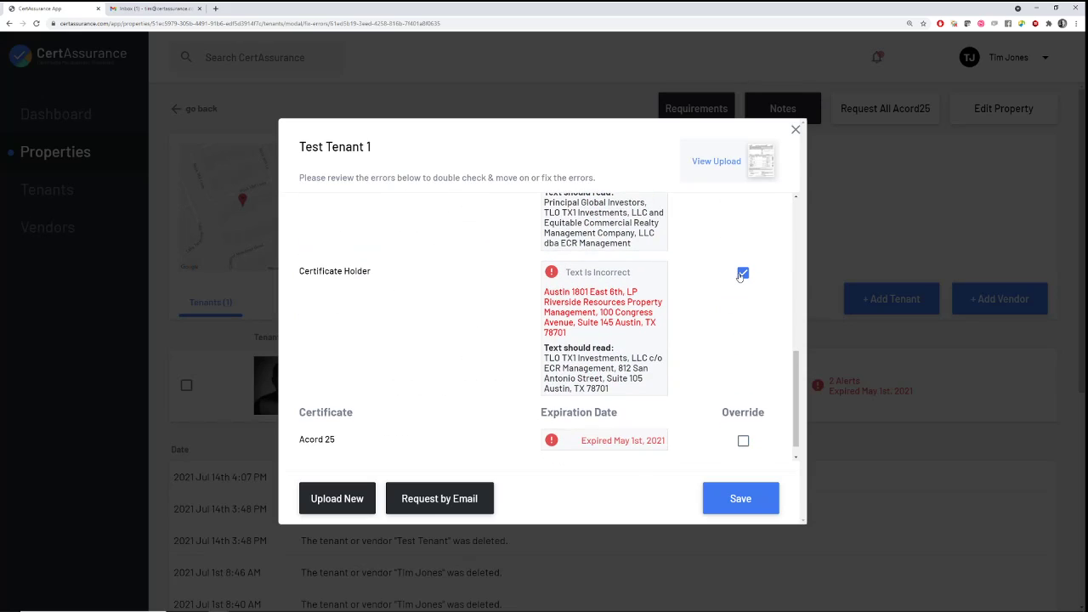
{"action": "left_click", "coordinate": [744, 272]}
{"action": "left_click", "coordinate": [750, 503]}
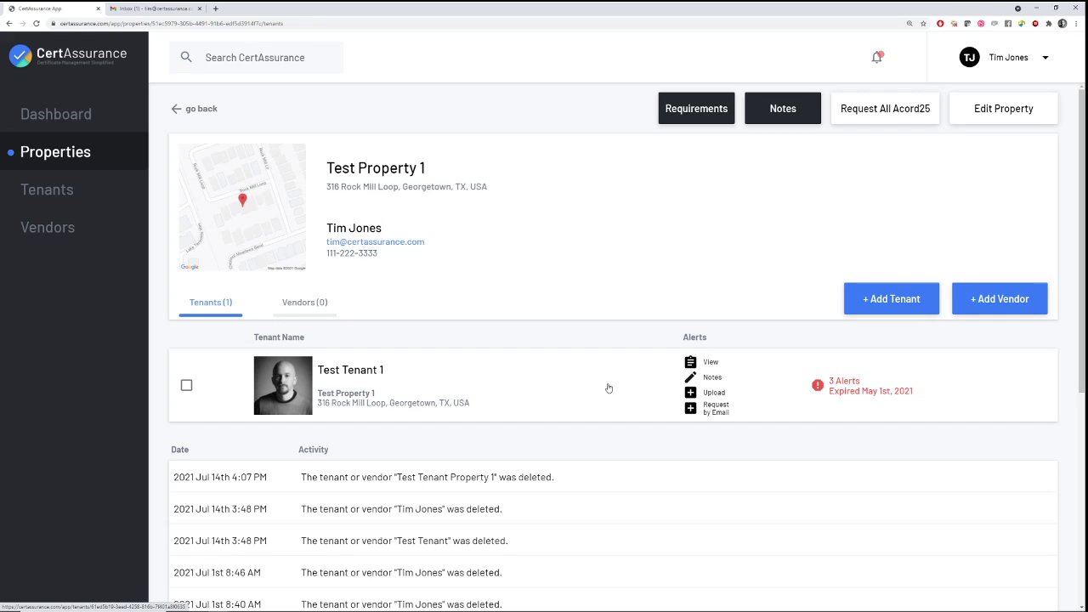
{"action": "left_click", "coordinate": [691, 363]}
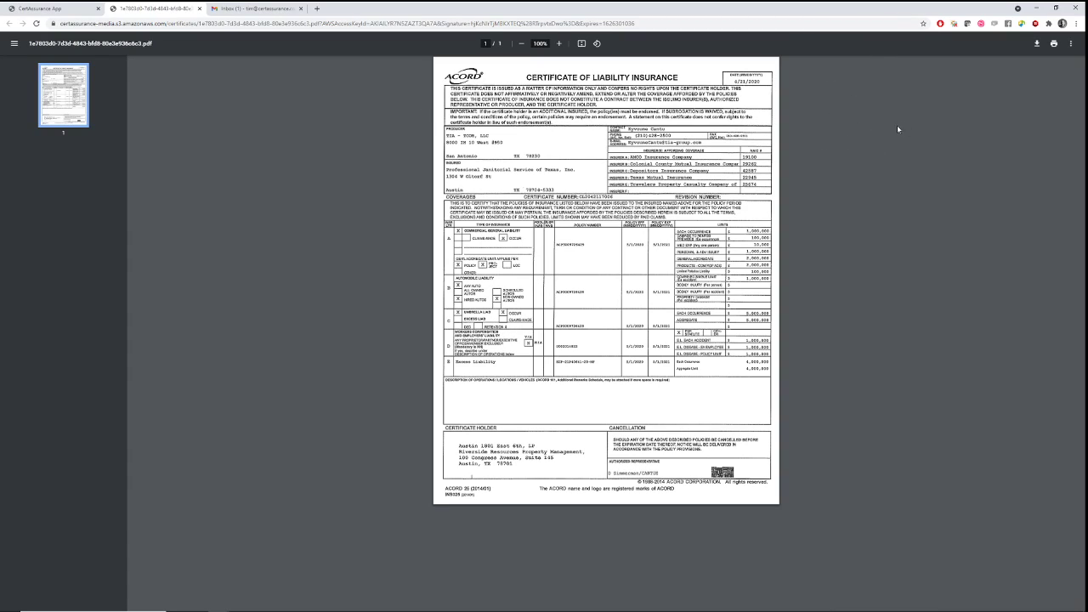
{"action": "left_click", "coordinate": [560, 44]}
{"action": "left_click", "coordinate": [559, 44]}
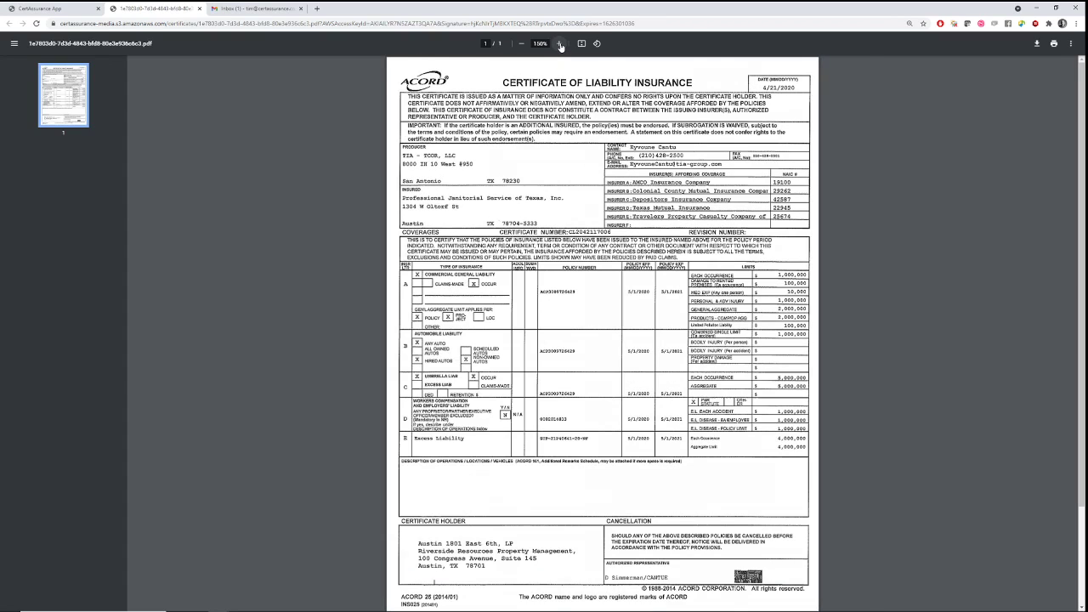
{"action": "left_click", "coordinate": [560, 45]}
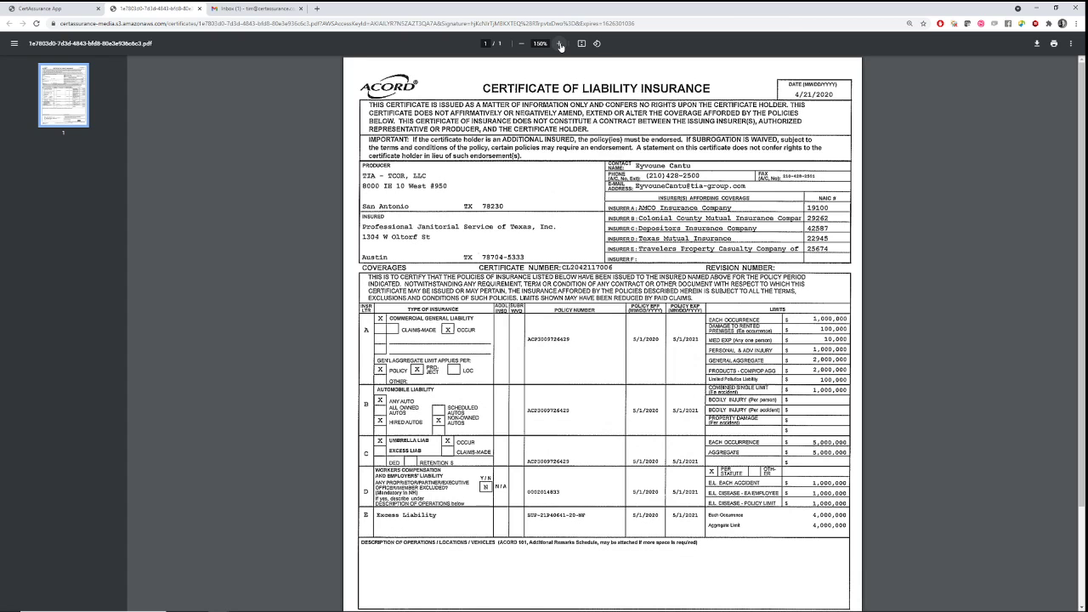
{"action": "left_click", "coordinate": [521, 44]}
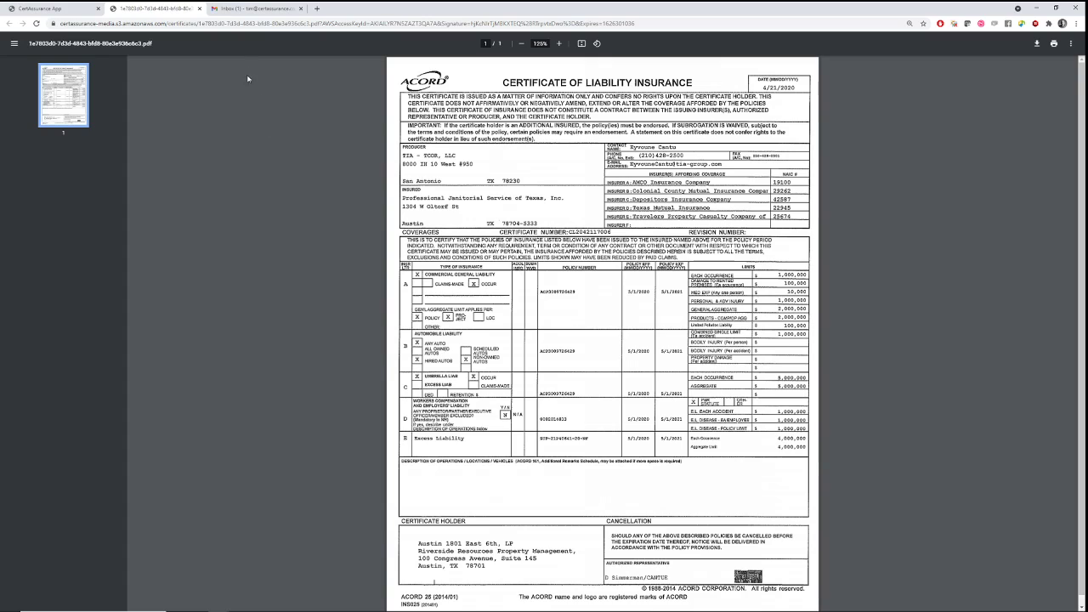
{"action": "left_click", "coordinate": [199, 9]}
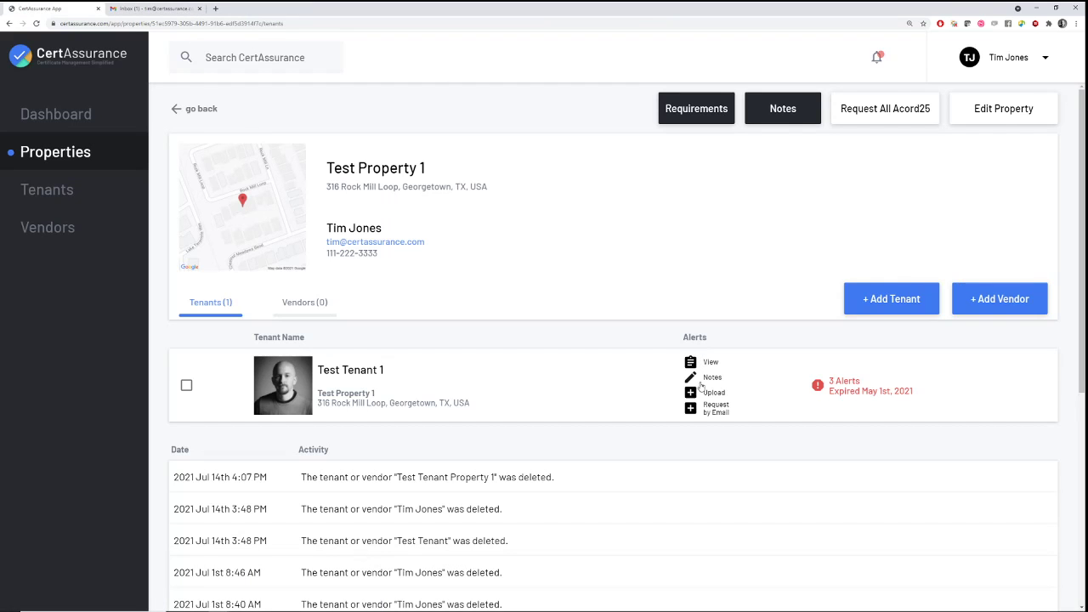
{"action": "left_click", "coordinate": [693, 379]}
{"action": "left_click", "coordinate": [438, 257]}
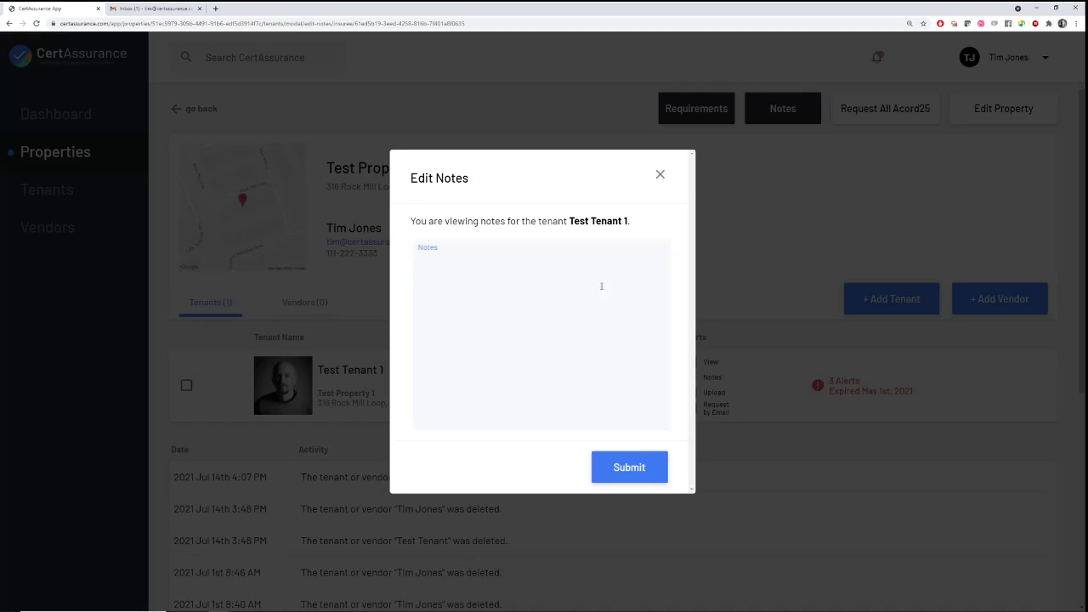
{"action": "left_click", "coordinate": [660, 175]}
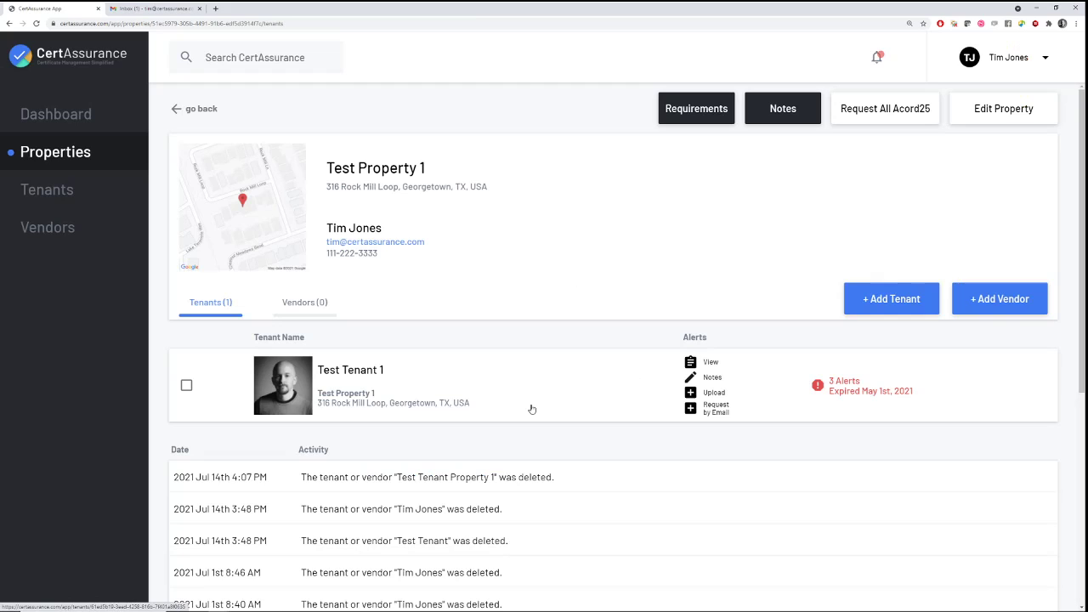
{"action": "scroll", "coordinate": [485, 434], "scroll_direction": "down", "scroll_amount": 2}
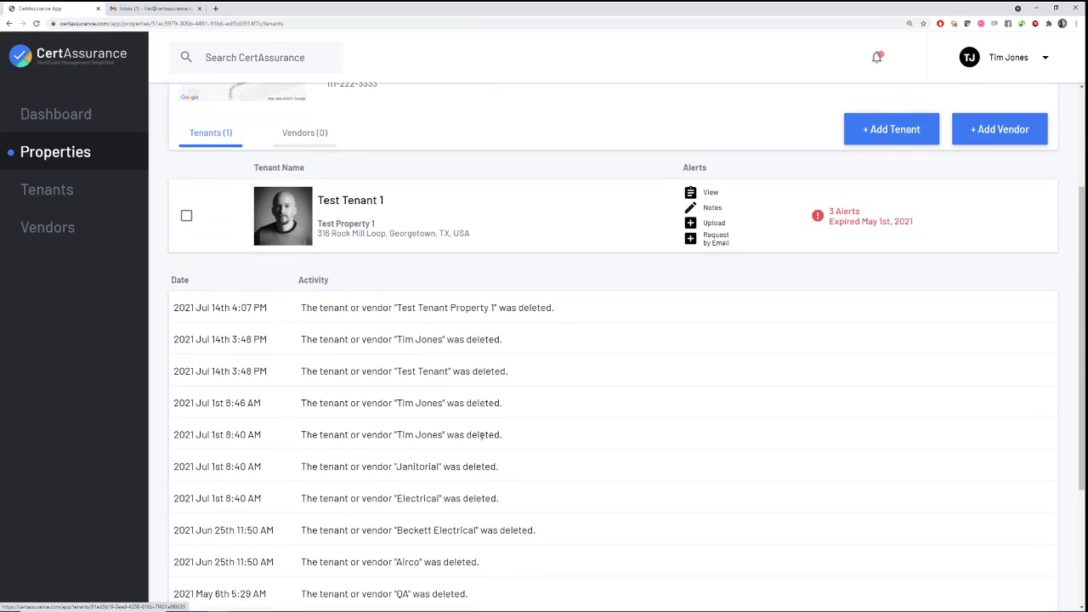
{"action": "scroll", "coordinate": [539, 332], "scroll_direction": "up", "scroll_amount": 1}
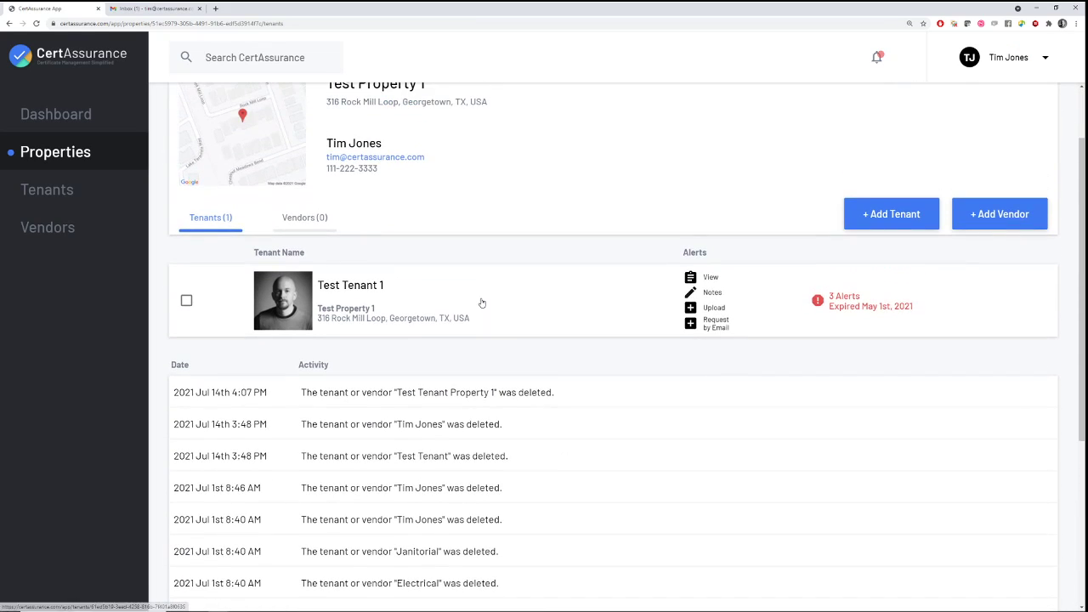
{"action": "left_click", "coordinate": [691, 309]}
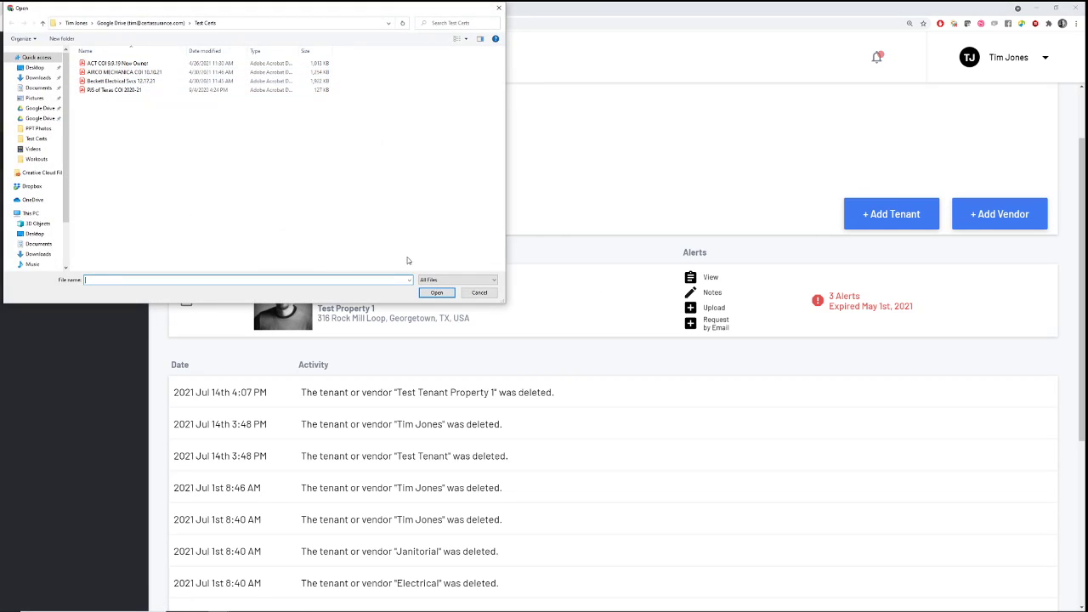
{"action": "left_click", "coordinate": [479, 293]}
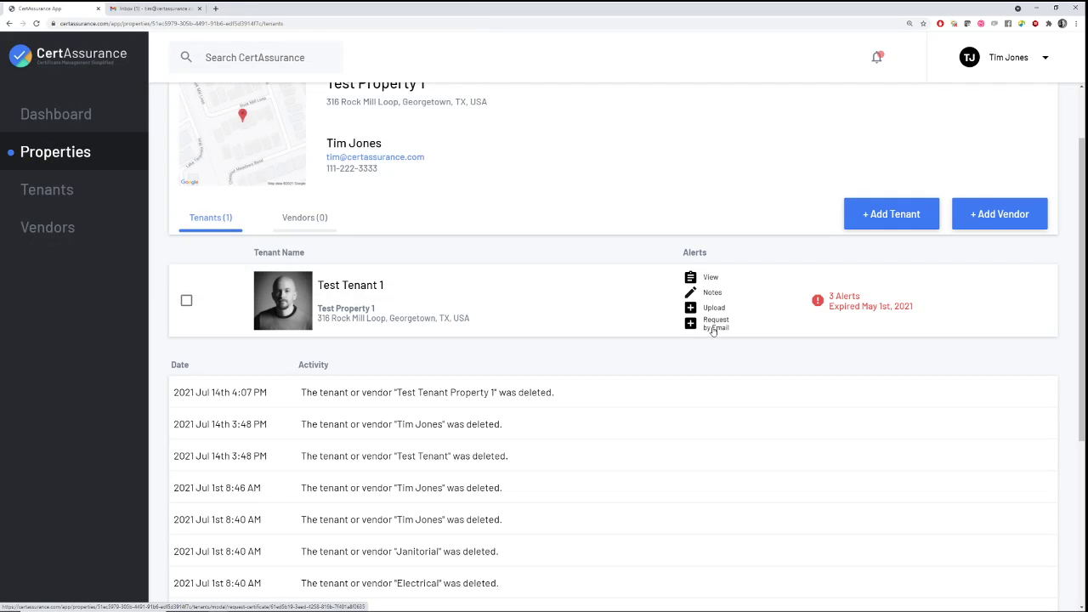
{"action": "scroll", "coordinate": [612, 311], "scroll_direction": "up", "scroll_amount": 1}
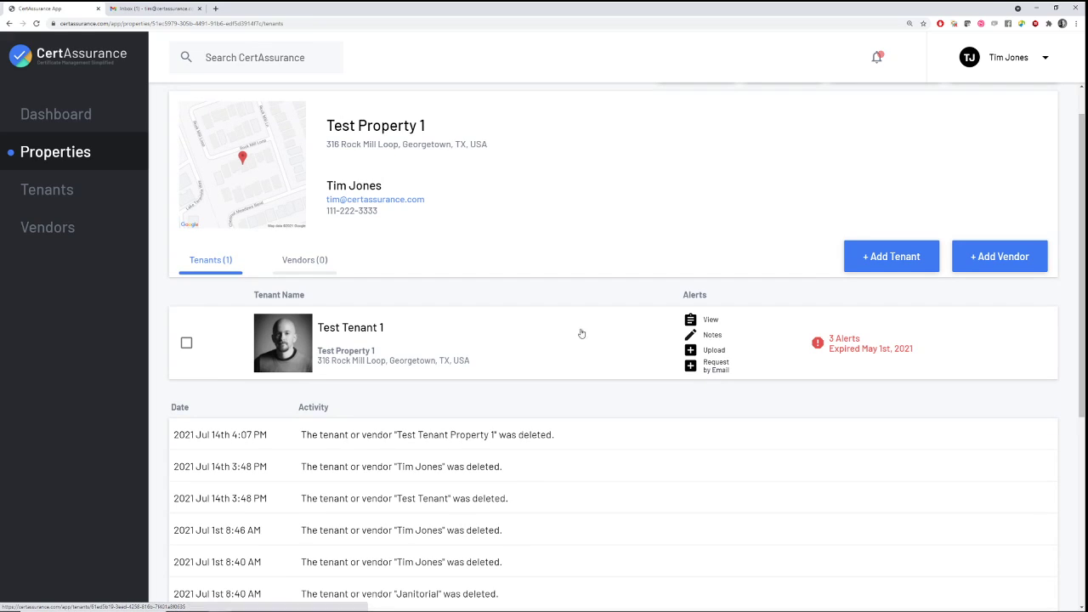
Open Test Tenant 1's page, try disabling automatic requests, then close the editor without saving
{"action": "left_click", "coordinate": [373, 327]}
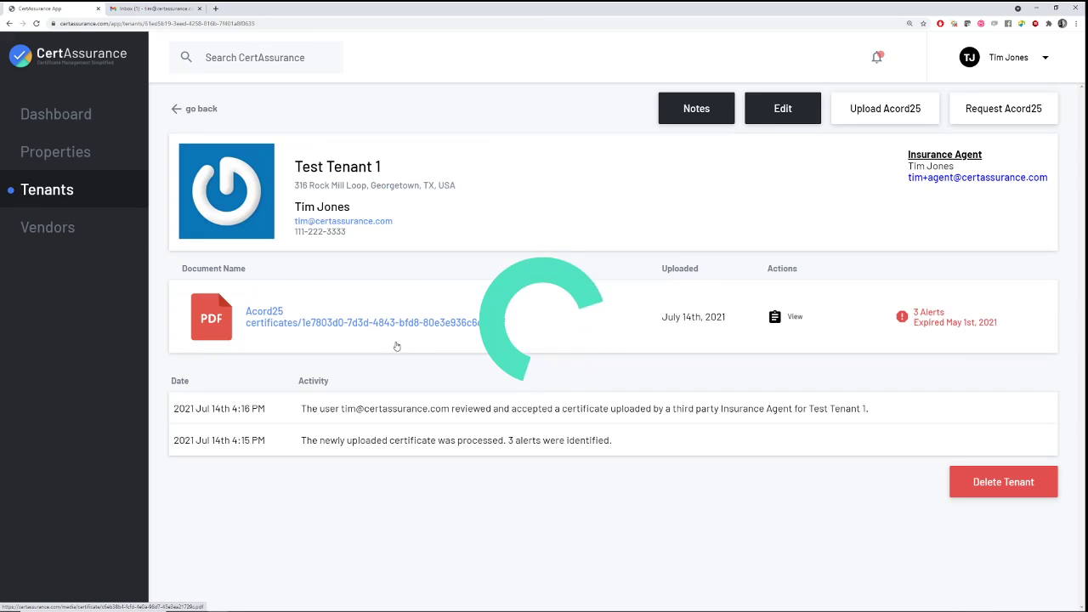
{"action": "left_click", "coordinate": [778, 113]}
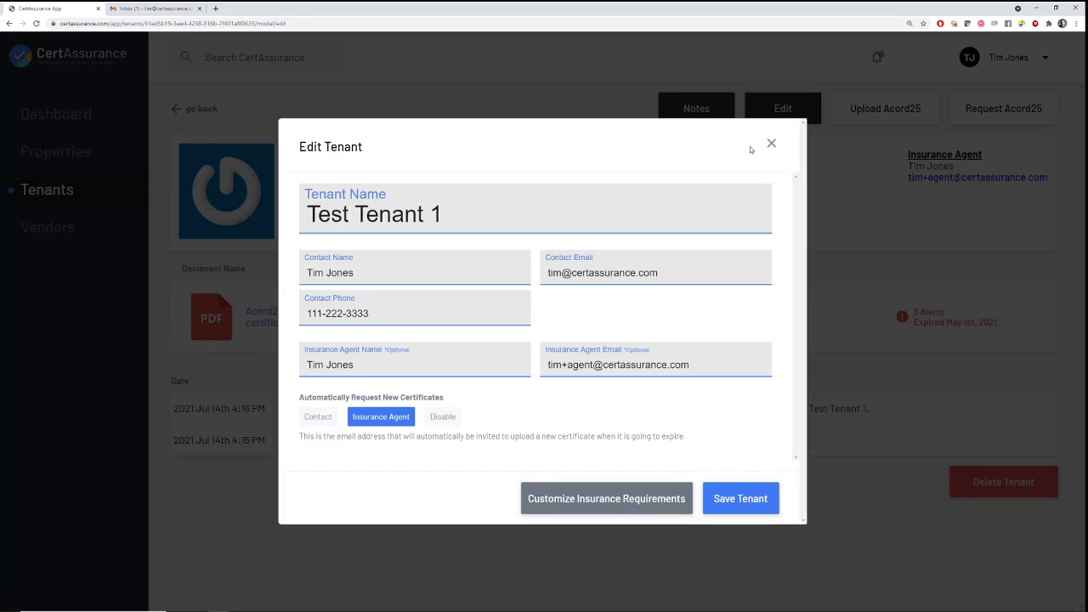
{"action": "left_click", "coordinate": [447, 418]}
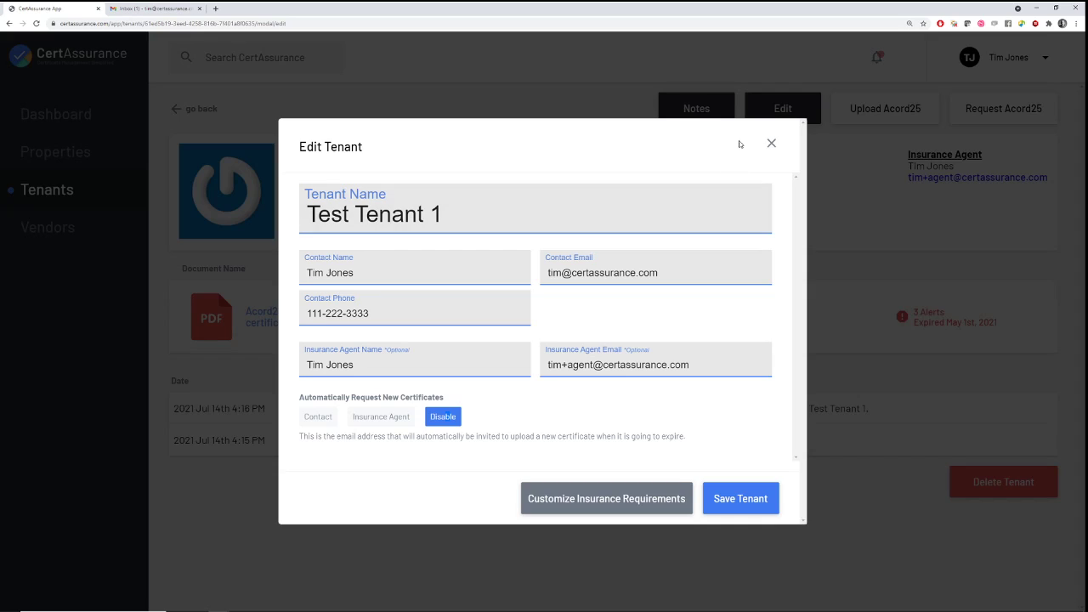
{"action": "left_click", "coordinate": [771, 143]}
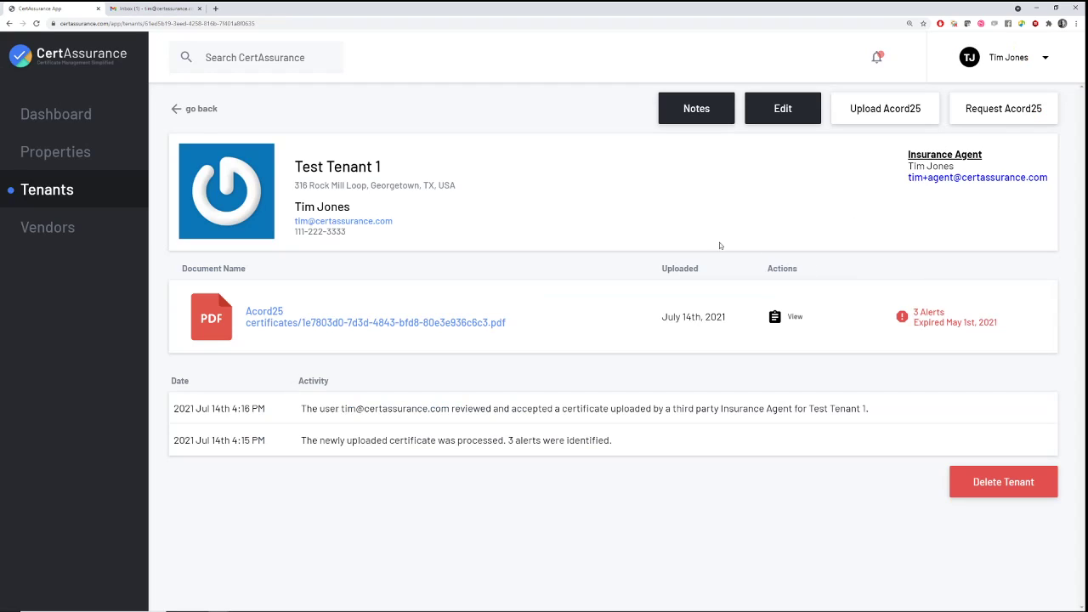
{"action": "left_click", "coordinate": [71, 157]}
From Test Property 1's tenants, start an Acord25 certificate request addressed to the insurance agent
{"action": "left_click", "coordinate": [499, 285]}
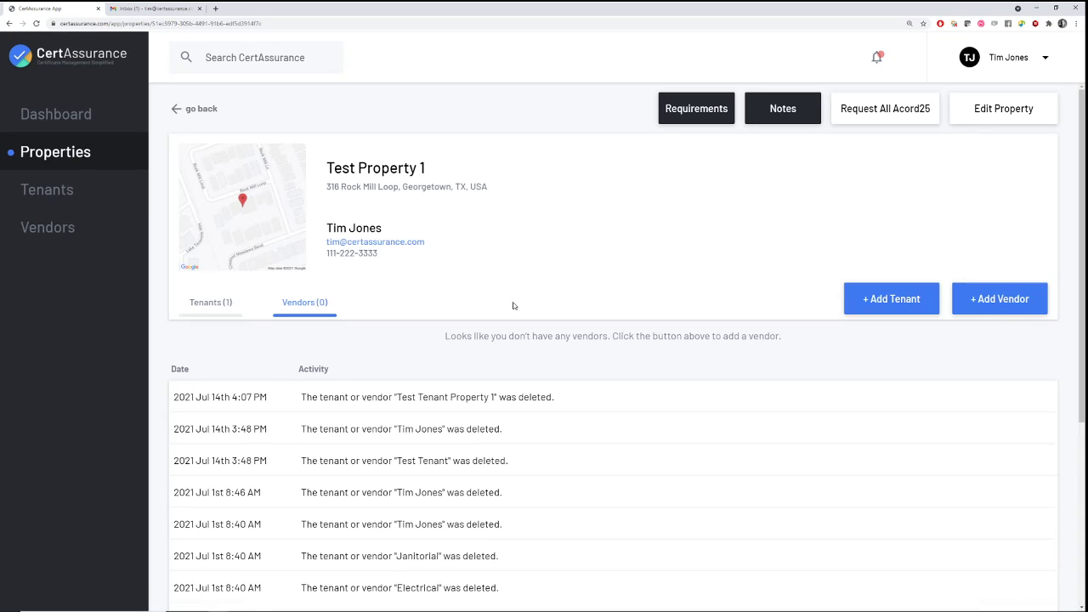
{"action": "left_click", "coordinate": [213, 313]}
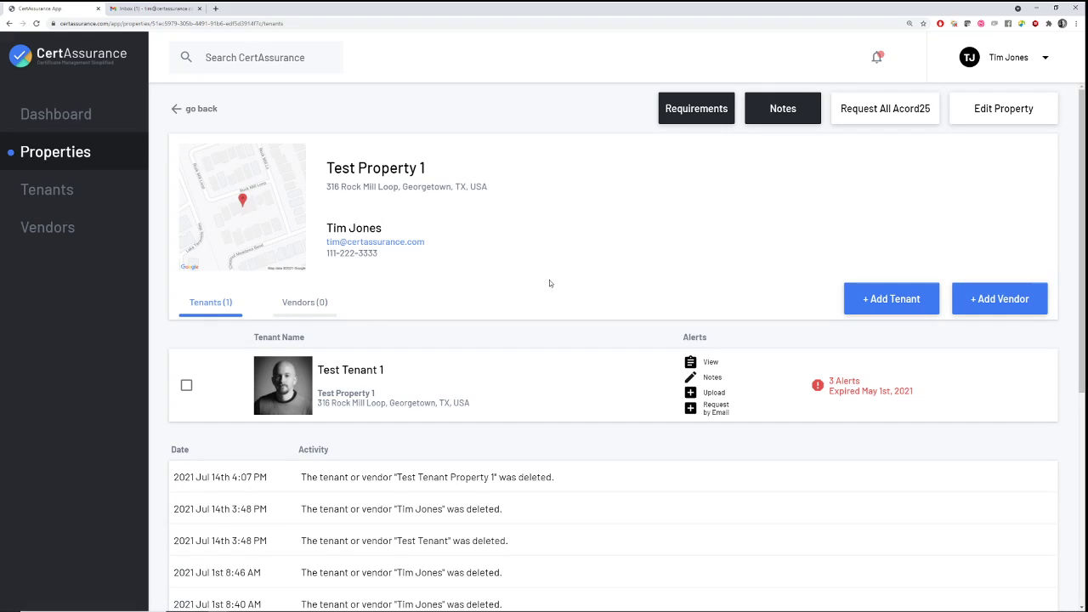
{"action": "left_click", "coordinate": [692, 409]}
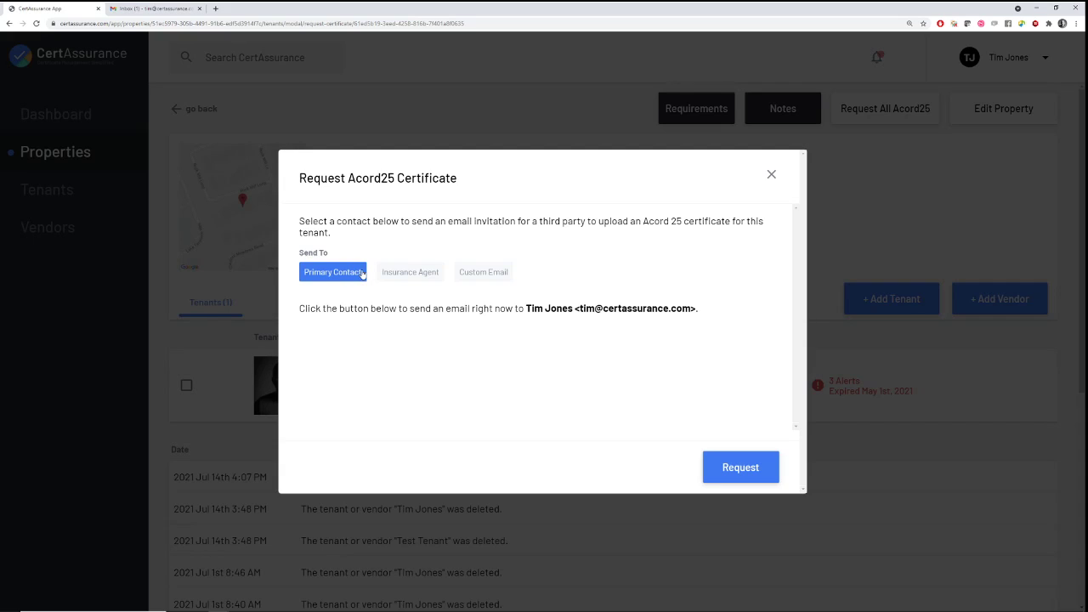
{"action": "left_click", "coordinate": [406, 274]}
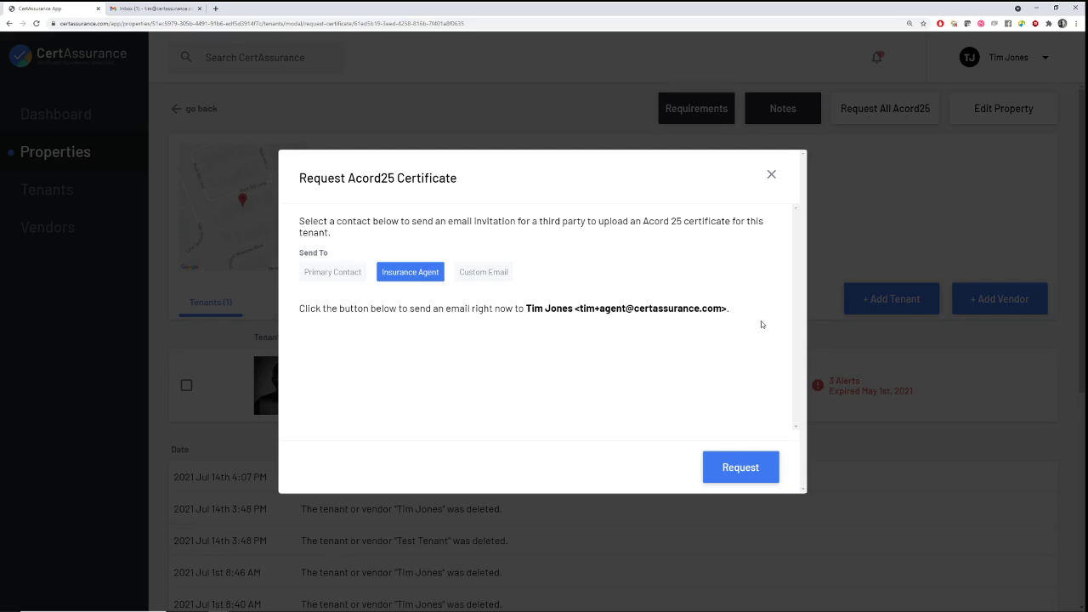
{"action": "left_click", "coordinate": [338, 276]}
{"action": "left_click", "coordinate": [397, 274]}
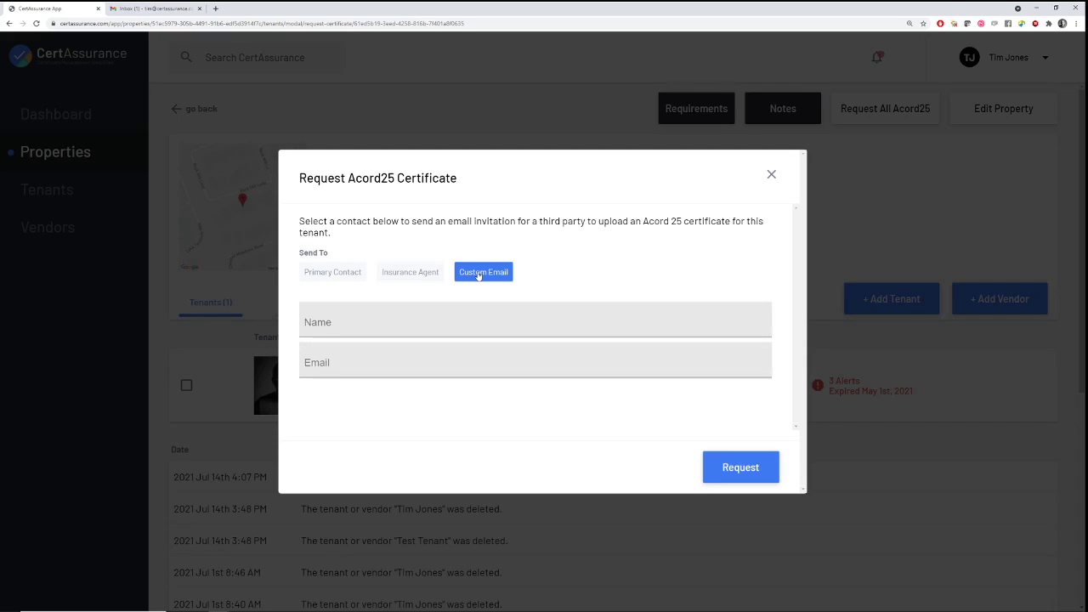
{"action": "left_click", "coordinate": [335, 317]}
{"action": "left_click", "coordinate": [341, 364]}
{"action": "left_click", "coordinate": [337, 337]}
{"action": "left_click", "coordinate": [348, 368]}
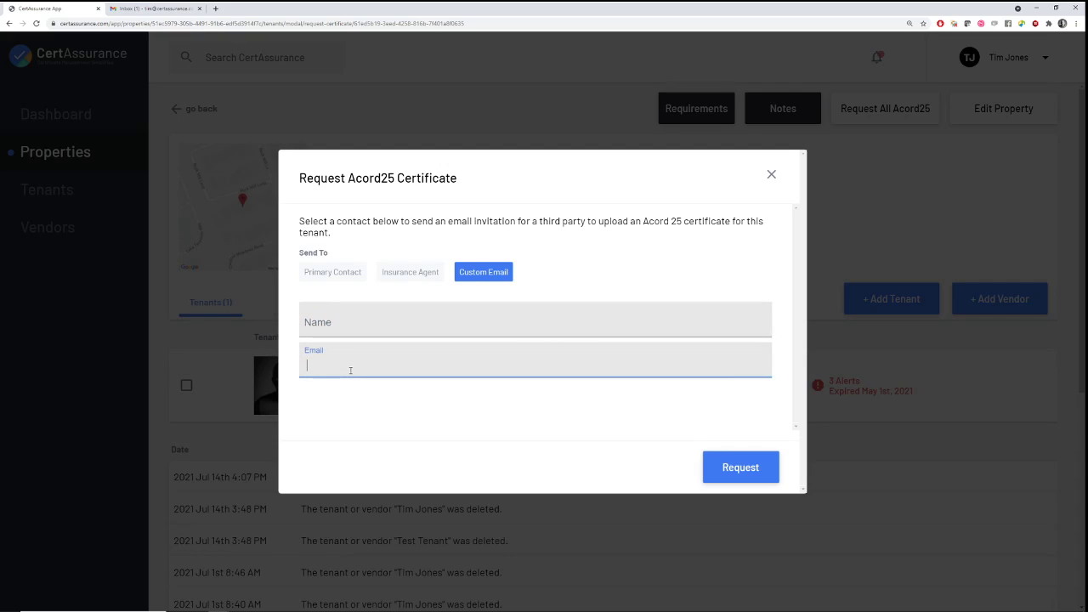
{"action": "left_click", "coordinate": [424, 278]}
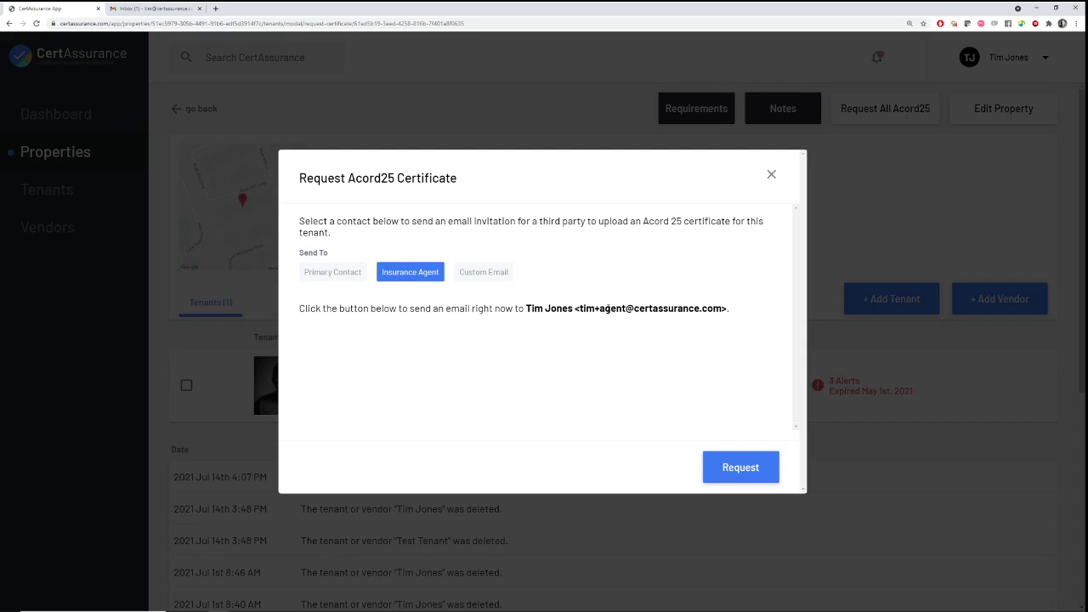
Send the Acord25 certificate request email and dismiss the sent confirmation
{"action": "left_click", "coordinate": [735, 468]}
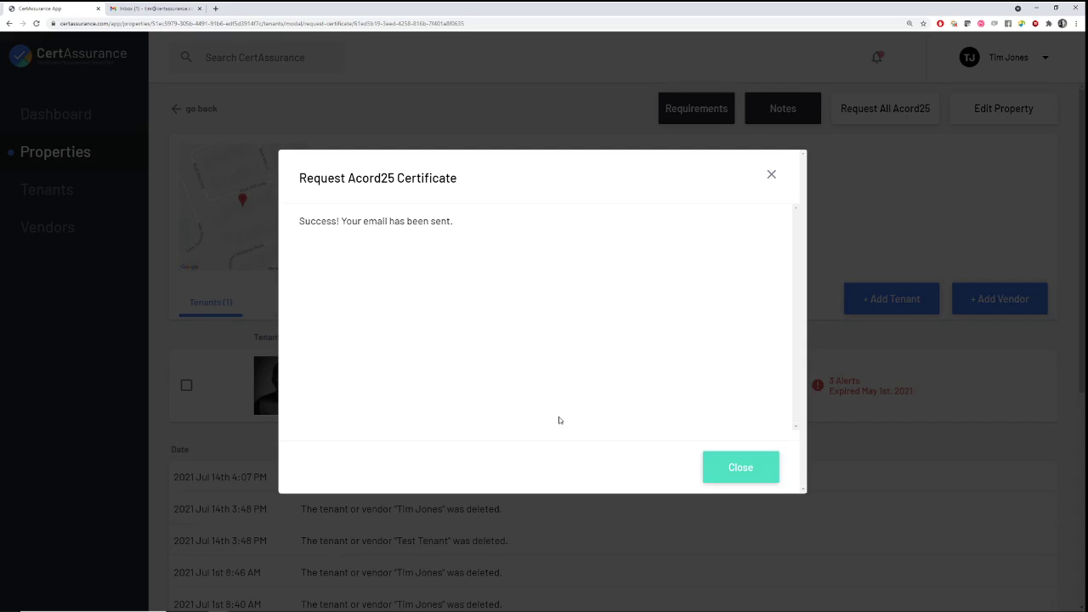
{"action": "left_click", "coordinate": [728, 475]}
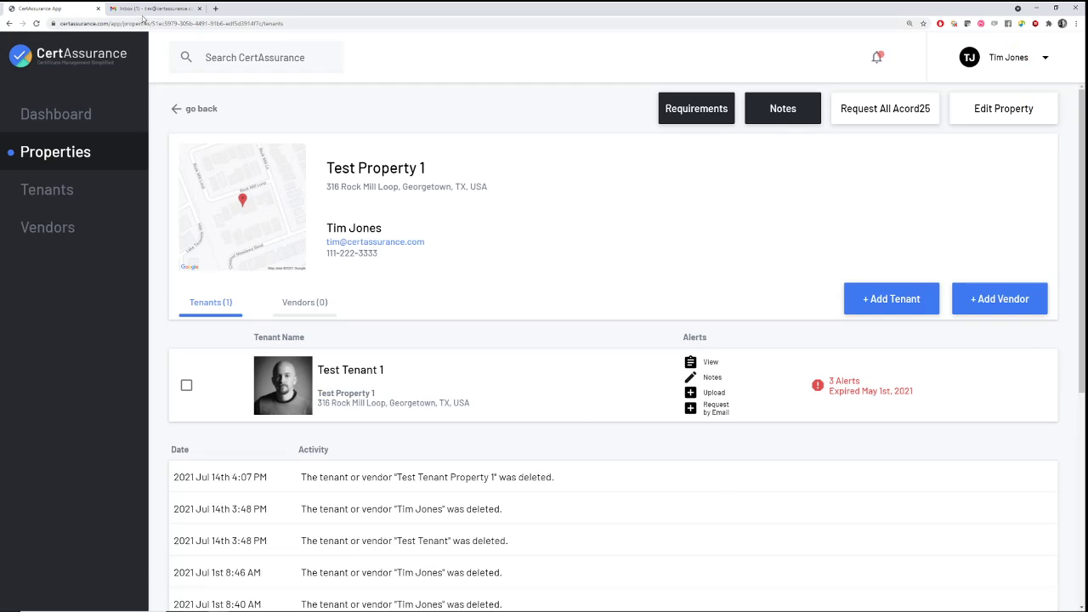
{"action": "left_click", "coordinate": [148, 8]}
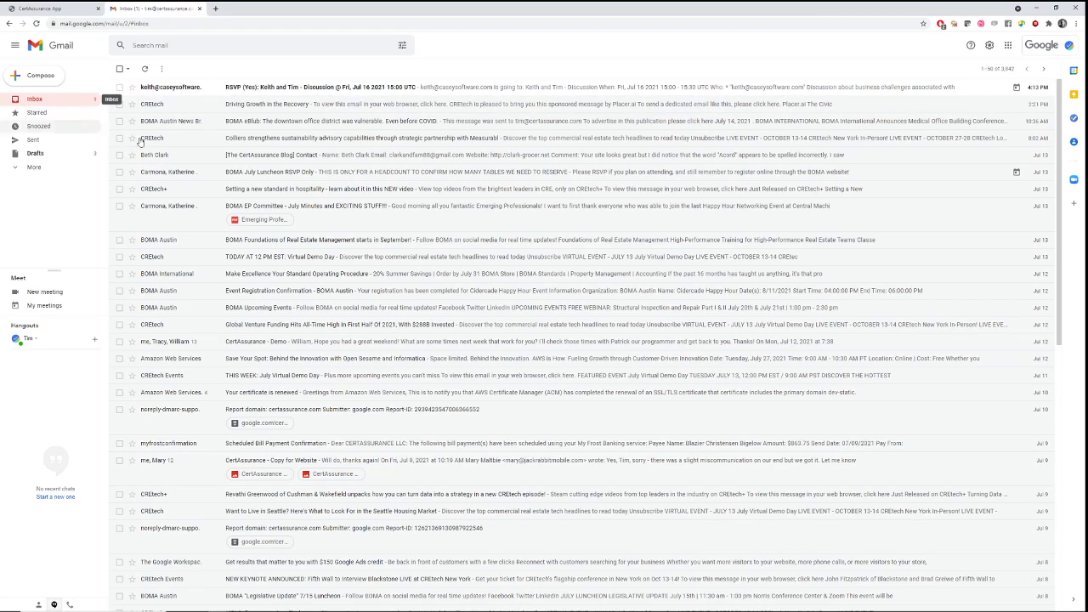
Refresh the Gmail inbox and open 'You are invited to upload an Acord25 certificate'
{"action": "left_click", "coordinate": [52, 101]}
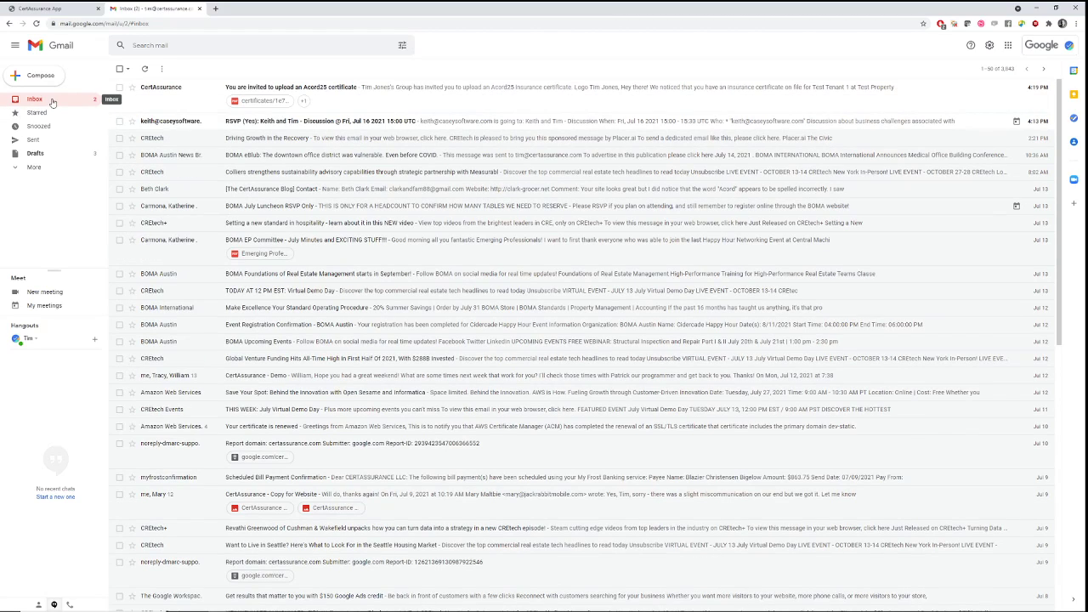
{"action": "left_click", "coordinate": [394, 104]}
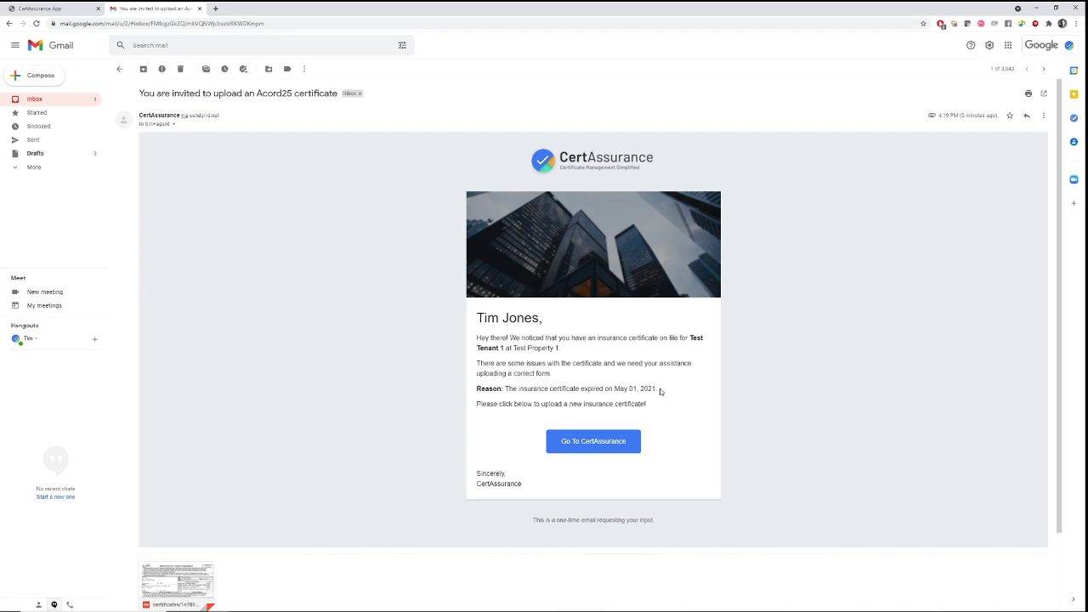
Follow the email's Go To CertAssurance link to Test Tenant 1's upload portal
{"action": "left_click", "coordinate": [579, 442]}
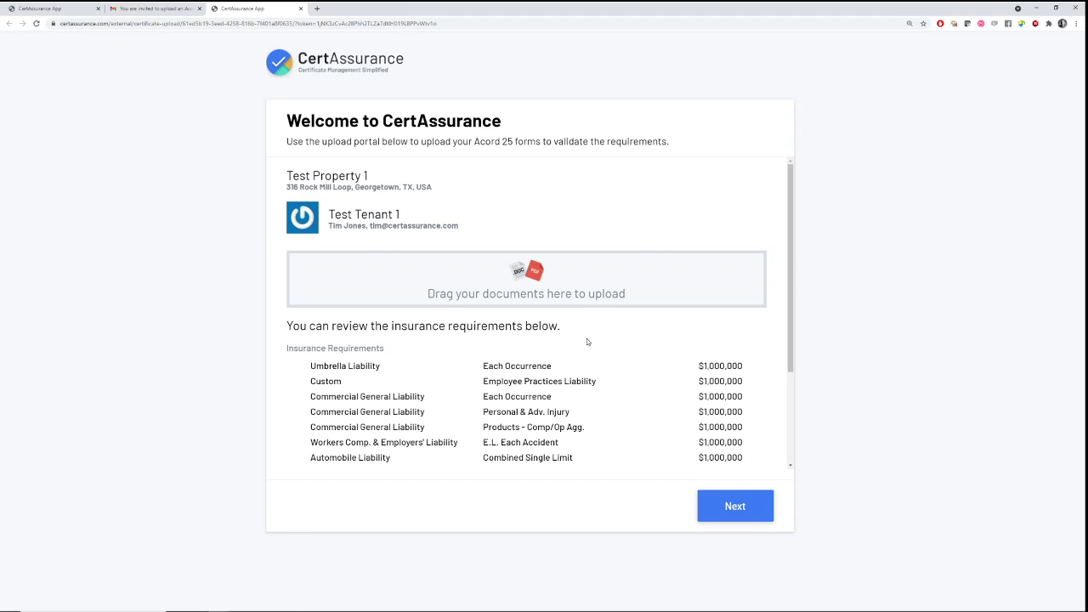
{"action": "scroll", "coordinate": [592, 341], "scroll_direction": "down", "scroll_amount": 1}
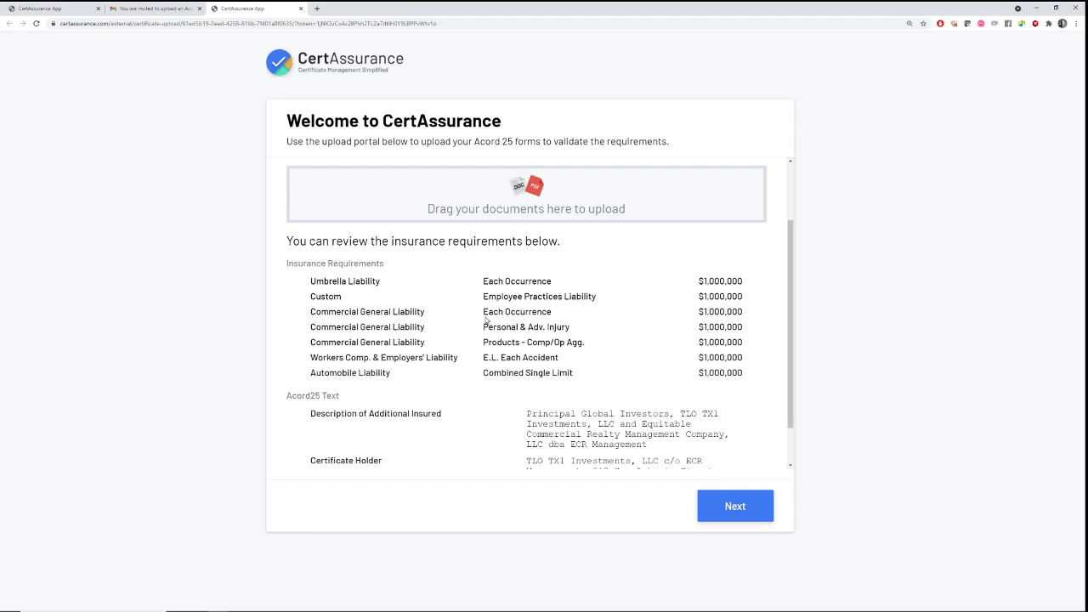
{"action": "scroll", "coordinate": [501, 340], "scroll_direction": "down", "scroll_amount": 1}
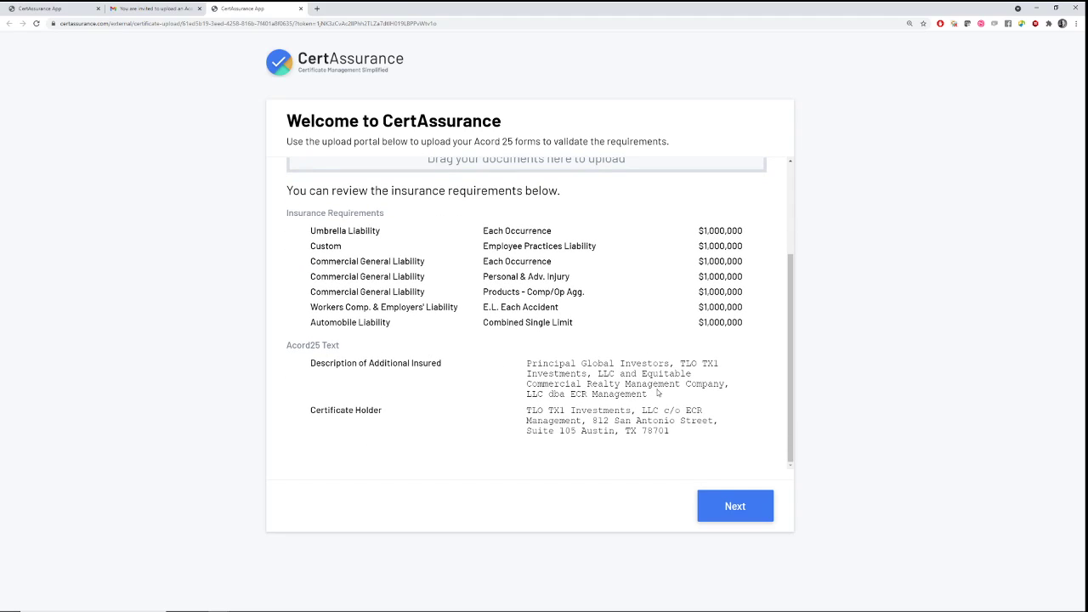
Review the required Additional Insured and Certificate Holder text, then open the certificate file chooser
{"action": "left_click_drag", "start_coordinate": [648, 394], "coordinate": [525, 364]}
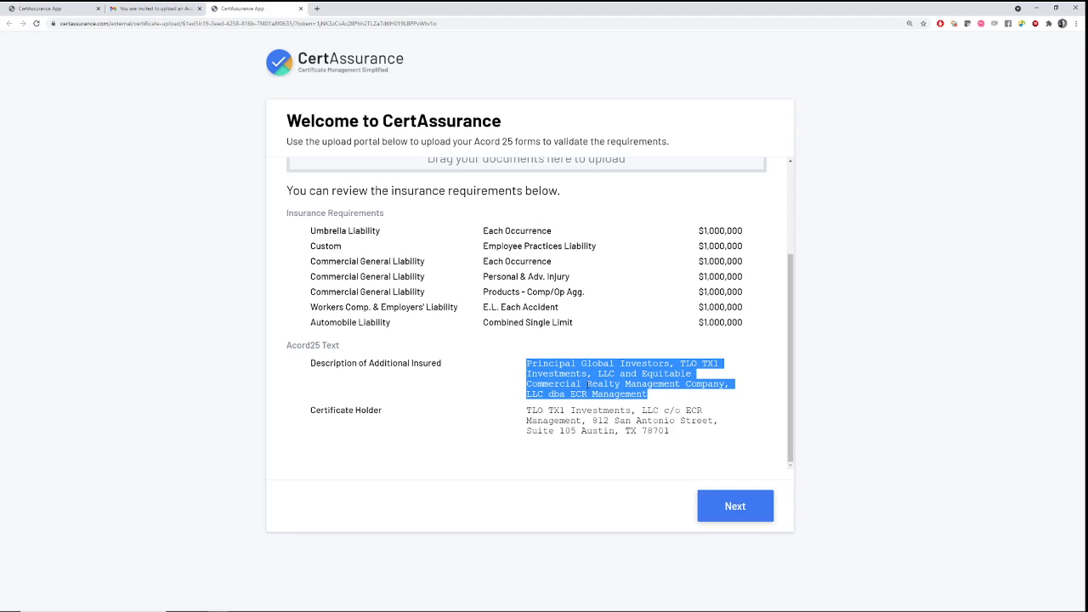
{"action": "left_click", "coordinate": [586, 385]}
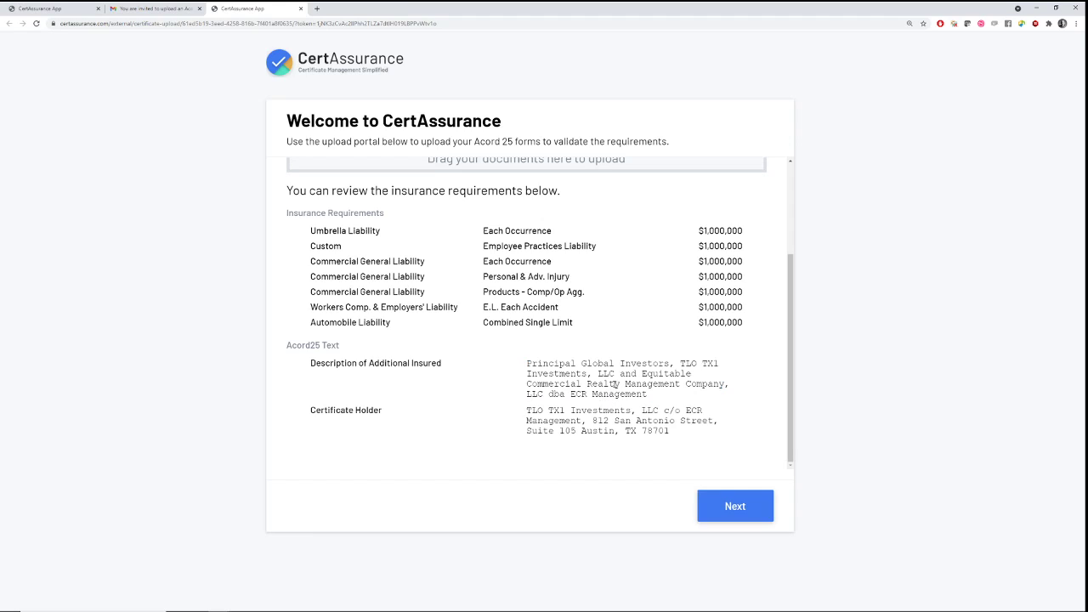
{"action": "left_click_drag", "start_coordinate": [652, 397], "coordinate": [526, 365]}
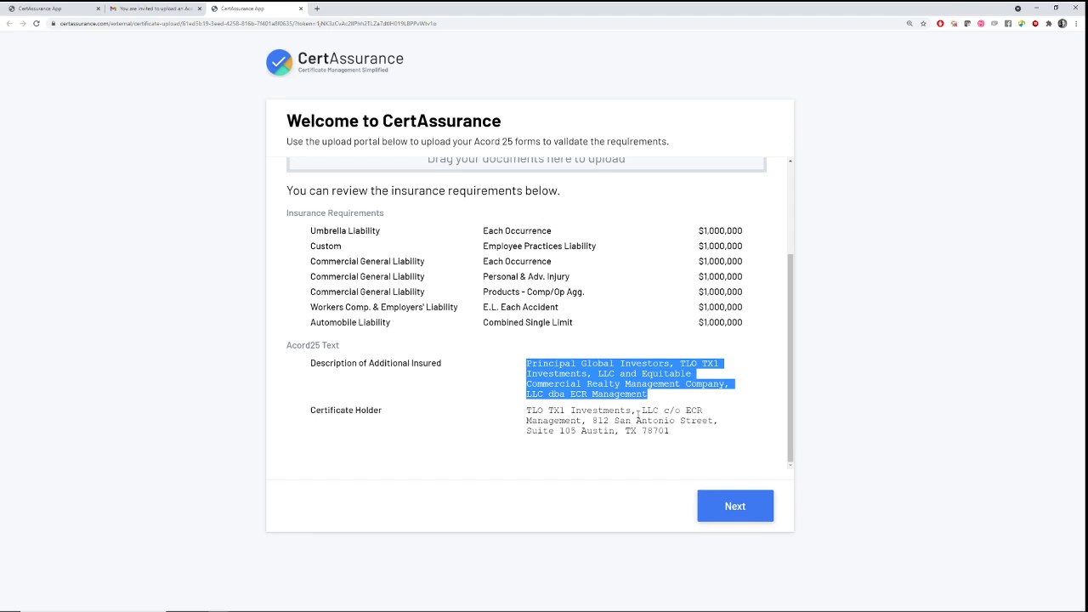
{"action": "left_click_drag", "start_coordinate": [676, 432], "coordinate": [524, 413]}
{"action": "scroll", "coordinate": [506, 301], "scroll_direction": "up", "scroll_amount": 2}
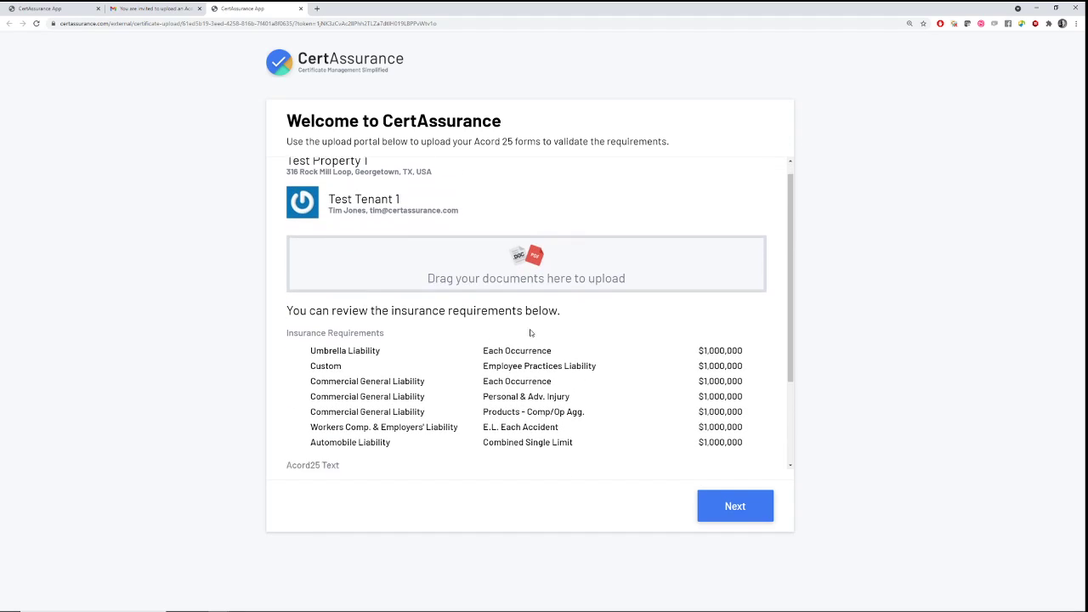
{"action": "scroll", "coordinate": [585, 367], "scroll_direction": "down", "scroll_amount": 1}
{"action": "scroll", "coordinate": [585, 367], "scroll_direction": "up", "scroll_amount": 1}
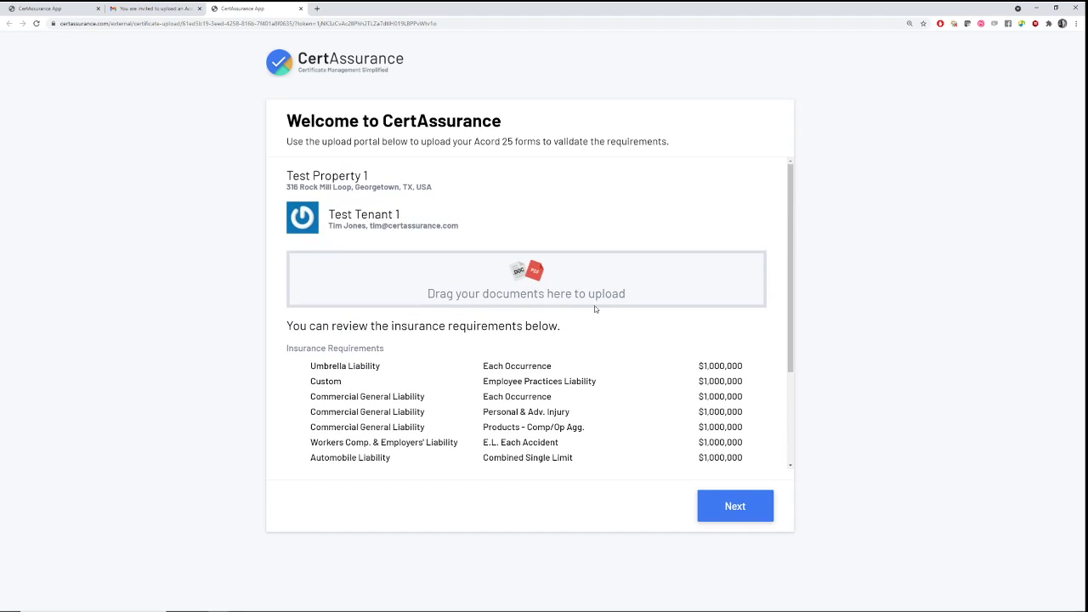
{"action": "left_click", "coordinate": [538, 278]}
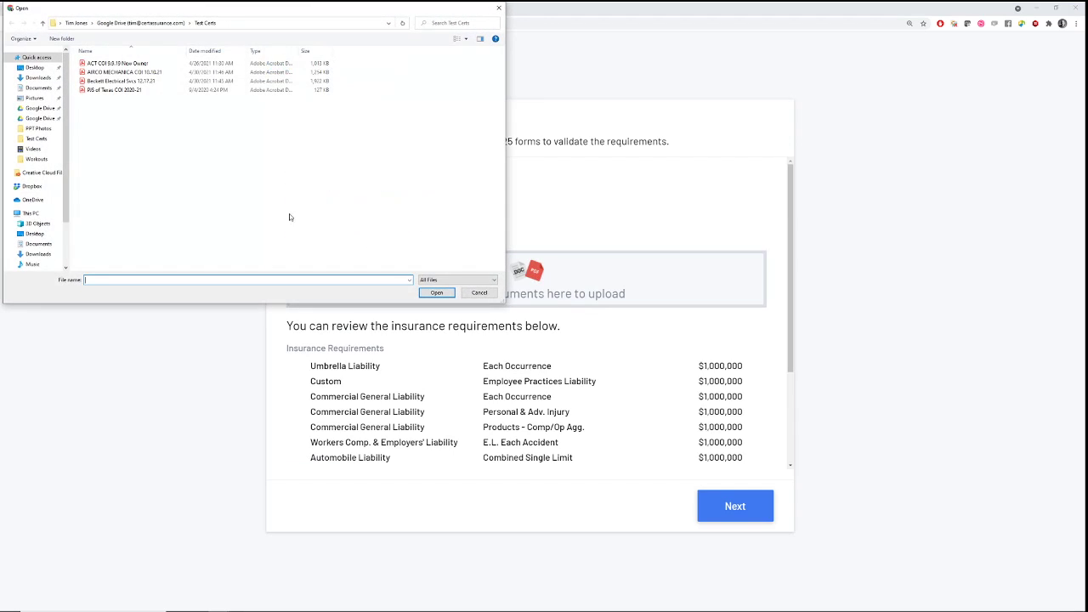
Attach PJS of Texas COI 2020-21.pdf from the Test Certs folder
{"action": "left_click", "coordinate": [112, 90]}
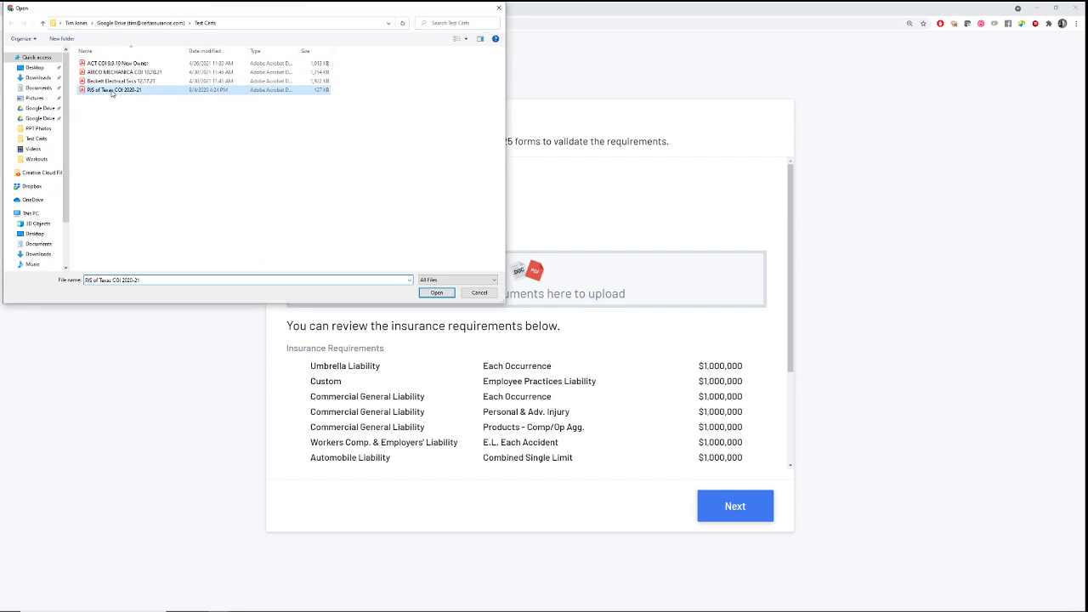
{"action": "left_click", "coordinate": [436, 293]}
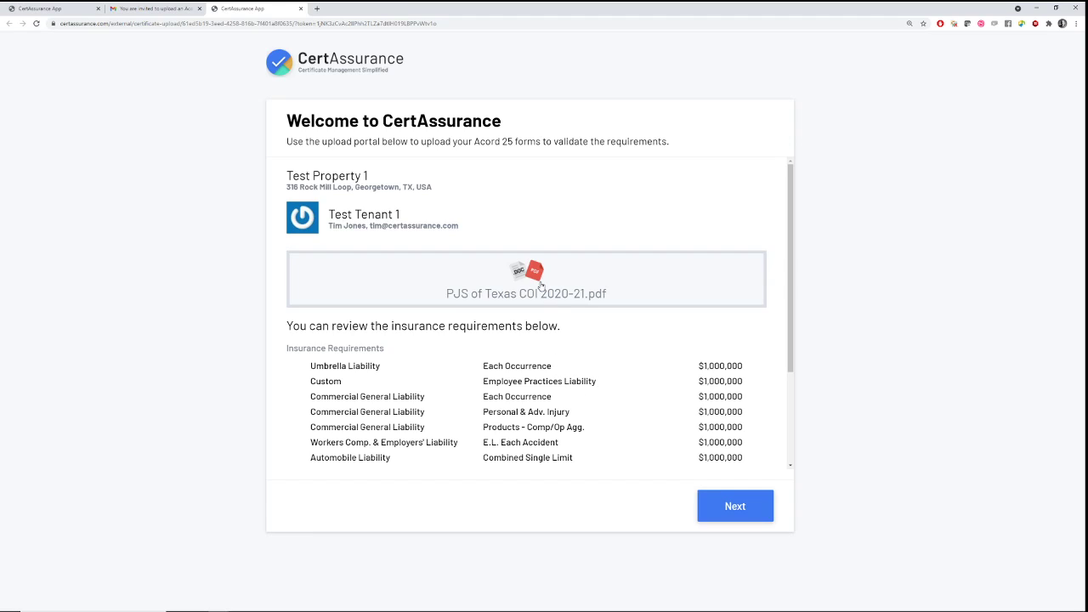
Send the attached certificate for validation and scroll through the flagged discrepancies
{"action": "left_click", "coordinate": [733, 511]}
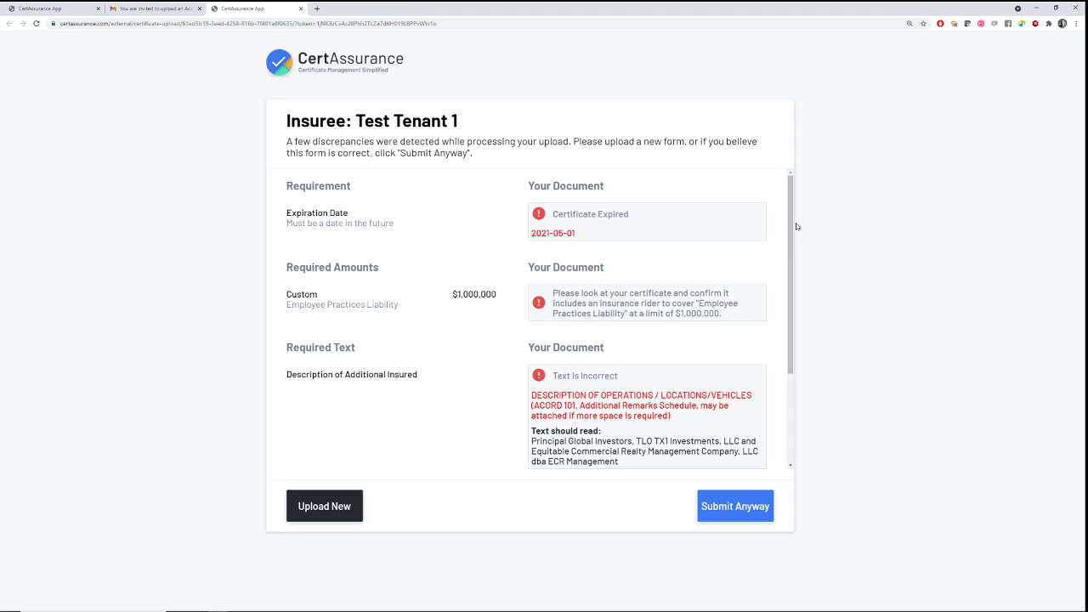
{"action": "left_click_drag", "start_coordinate": [798, 227], "coordinate": [803, 303]}
{"action": "left_click_drag", "start_coordinate": [808, 357], "coordinate": [803, 173]}
{"action": "scroll", "coordinate": [647, 331], "scroll_direction": "down", "scroll_amount": 3}
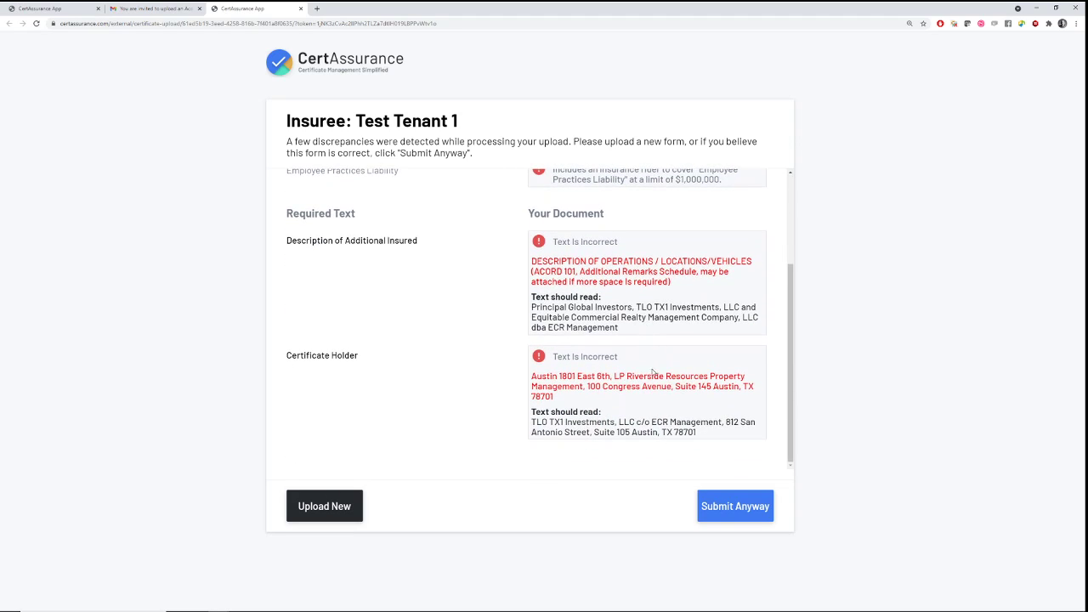
{"action": "scroll", "coordinate": [672, 371], "scroll_direction": "up", "scroll_amount": 3}
{"action": "scroll", "coordinate": [680, 374], "scroll_direction": "down", "scroll_amount": 3}
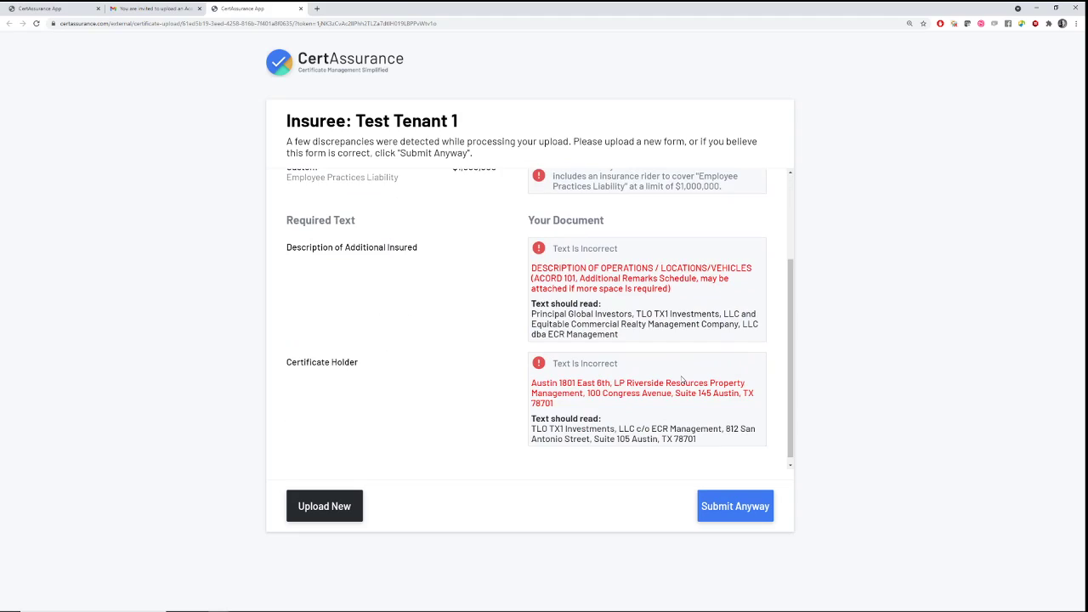
Check the Certificate Holder address discrepancy, then choose Submit Anyway
{"action": "left_click_drag", "start_coordinate": [557, 398], "coordinate": [534, 376]}
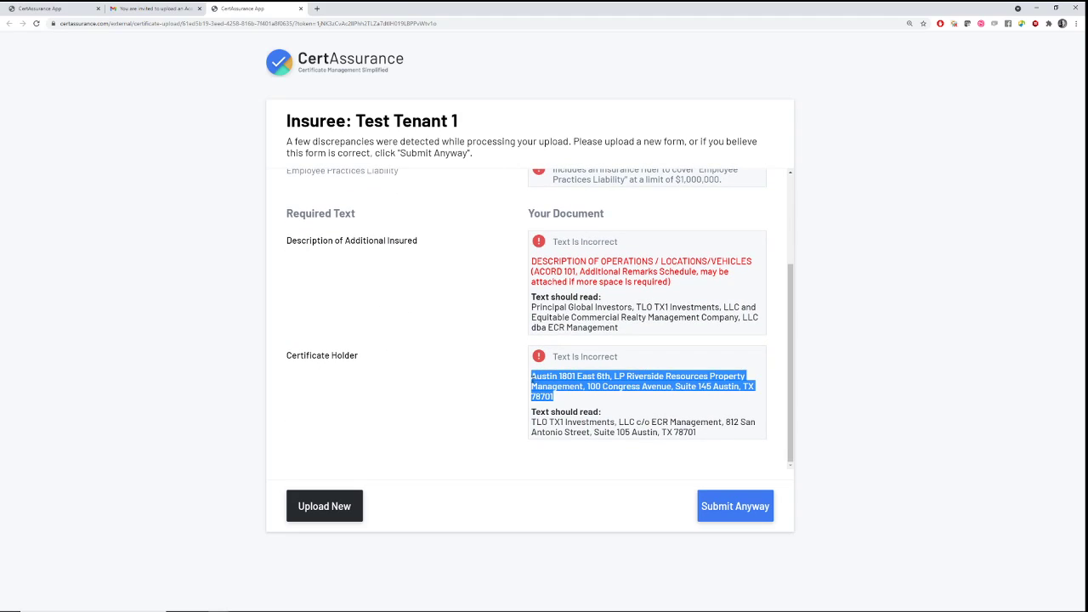
{"action": "left_click", "coordinate": [695, 386]}
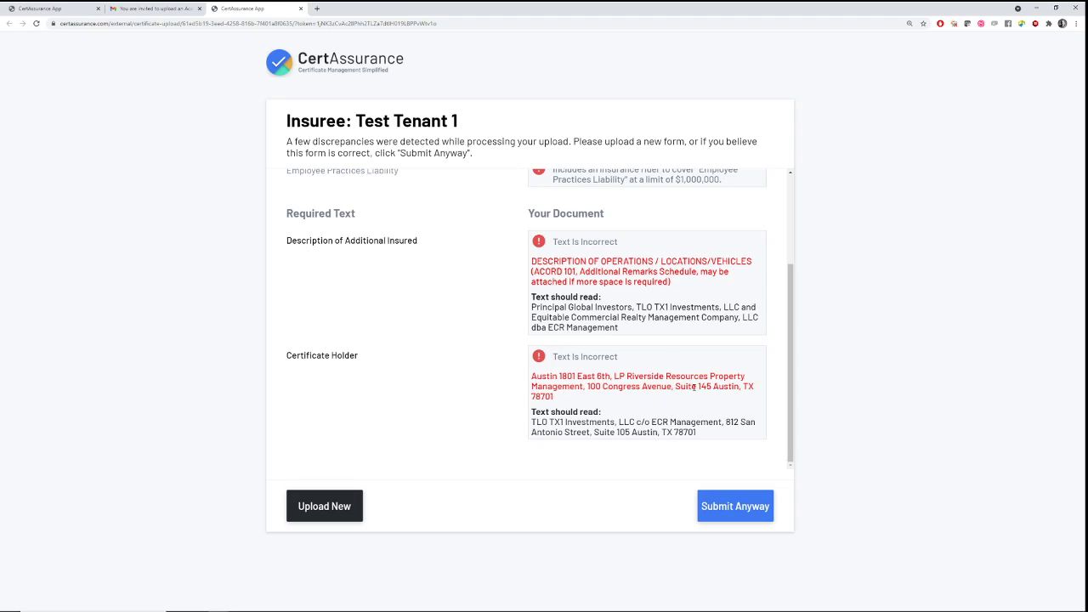
{"action": "left_click_drag", "start_coordinate": [675, 386], "coordinate": [697, 386]}
{"action": "left_click", "coordinate": [714, 510]}
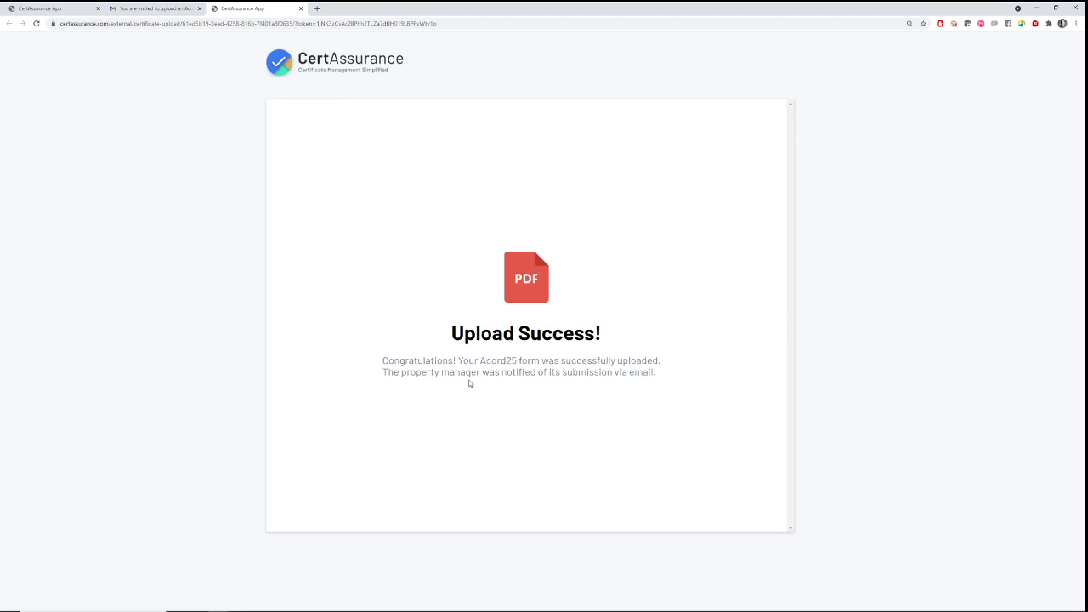
Close the upload portal tab and open CertAssurance's 'A new Acord25 certificate has been uploaded' email
{"action": "left_click", "coordinate": [300, 8]}
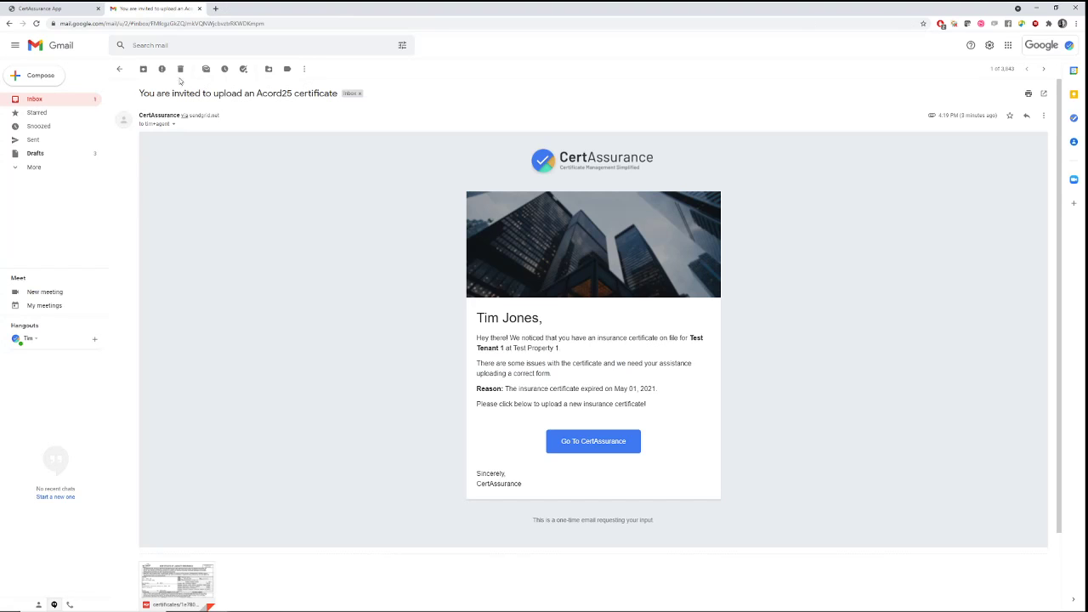
{"action": "left_click", "coordinate": [62, 100]}
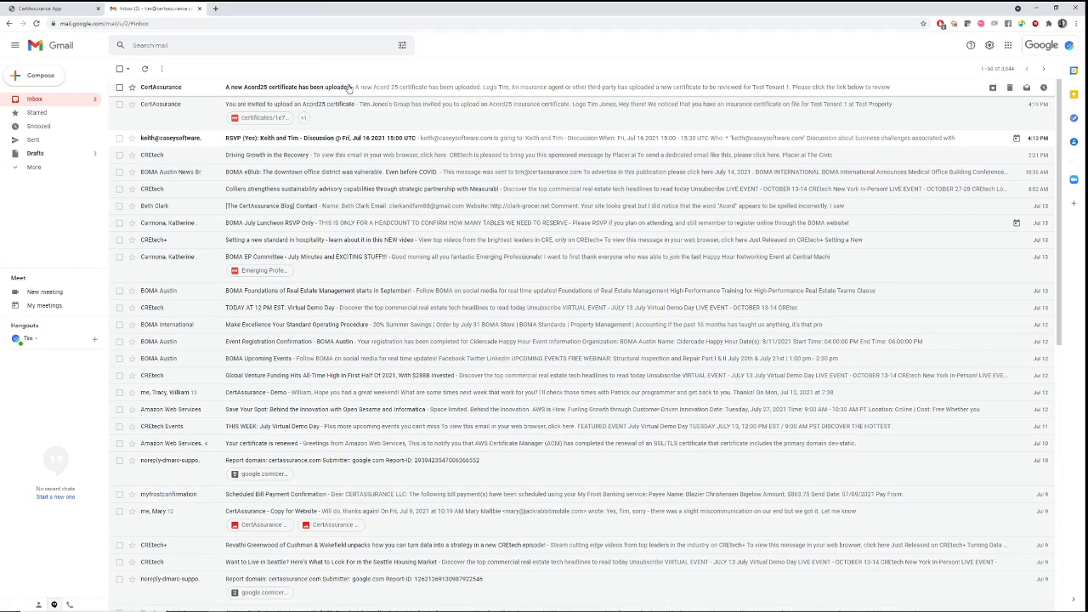
{"action": "left_click", "coordinate": [348, 88]}
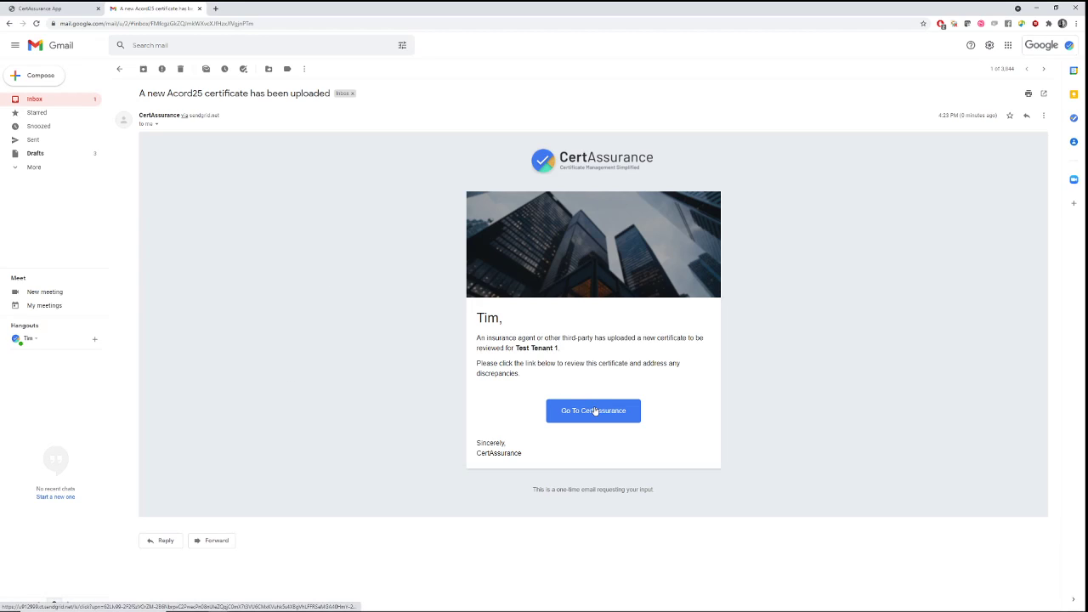
Open CertAssurance from the email and look over Test Property 1's vendors, tenants and Test Tenant 1's alerts
{"action": "left_click", "coordinate": [595, 411]}
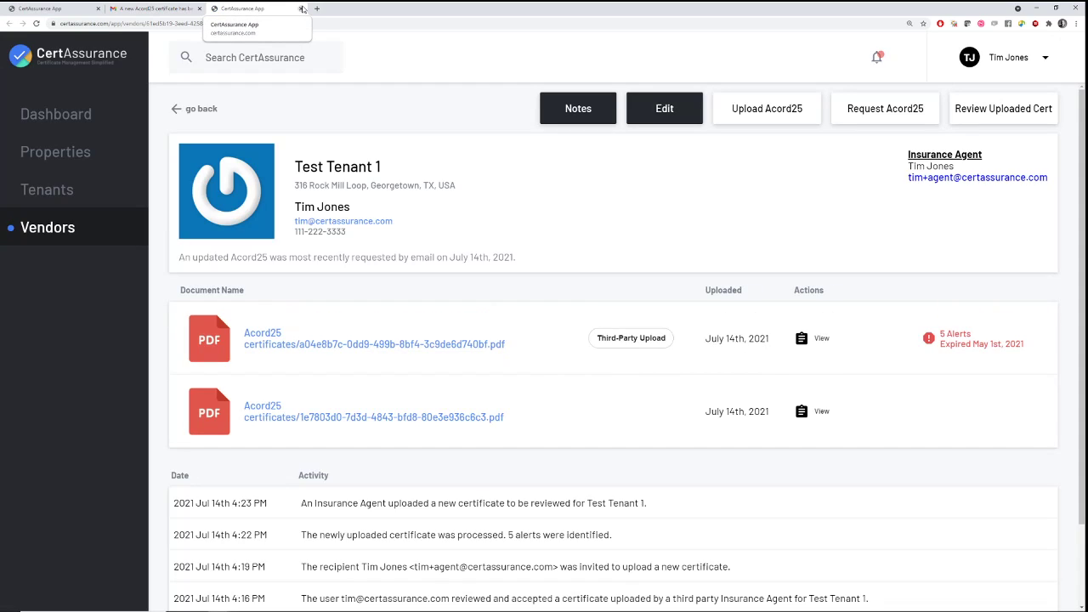
{"action": "left_click", "coordinate": [302, 9]}
{"action": "left_click", "coordinate": [51, 9]}
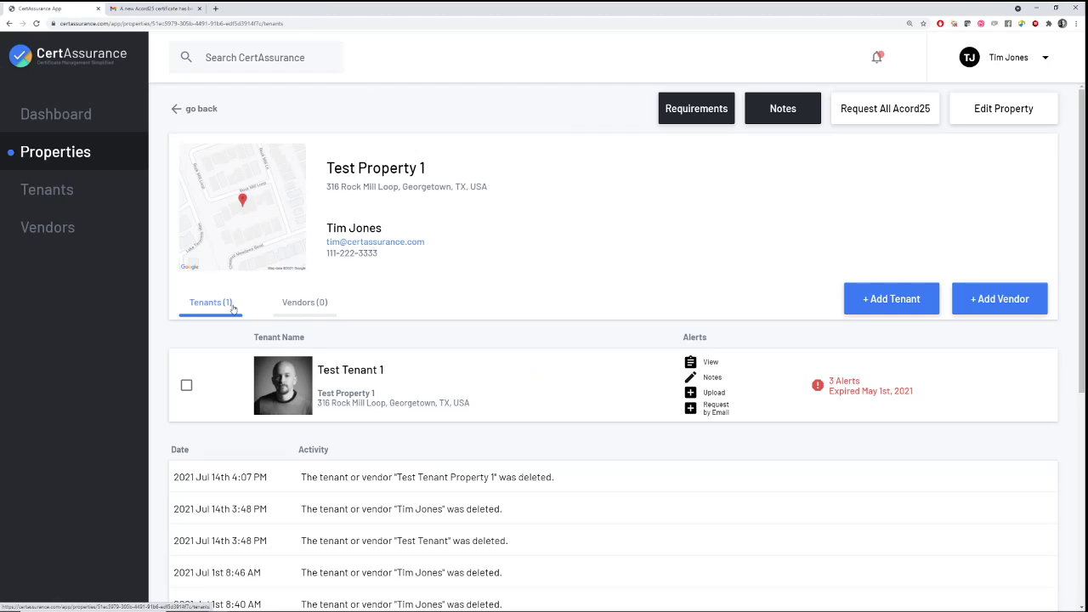
{"action": "left_click", "coordinate": [290, 308]}
{"action": "left_click", "coordinate": [208, 304]}
{"action": "left_click", "coordinate": [855, 384]}
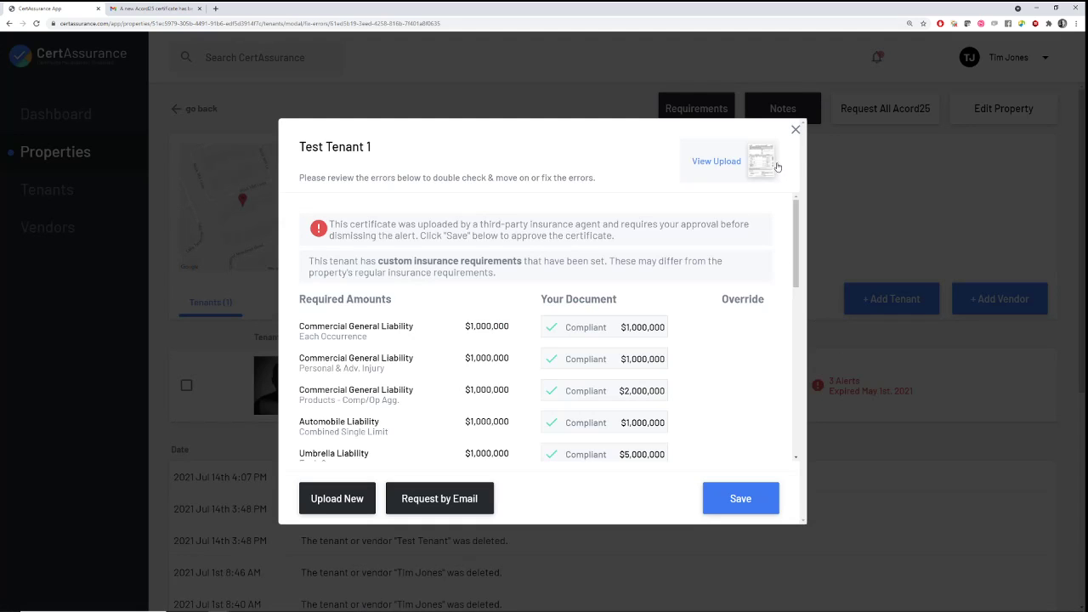
{"action": "left_click", "coordinate": [796, 132]}
{"action": "left_click", "coordinate": [879, 58]}
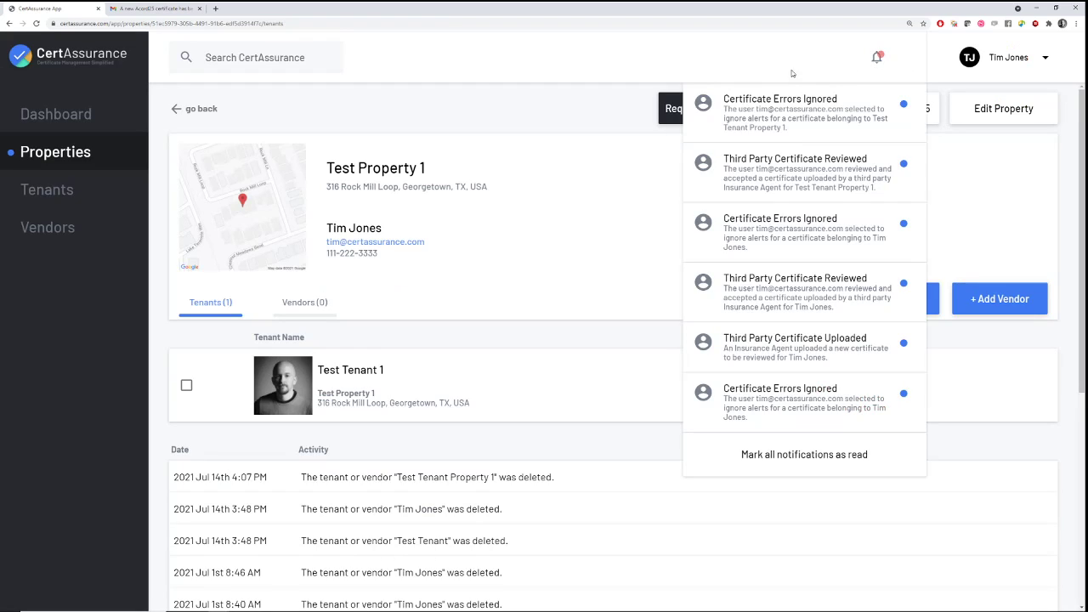
From the Dashboard, open Test Property 1 and show its Tenants (1) list
{"action": "left_click", "coordinate": [31, 121]}
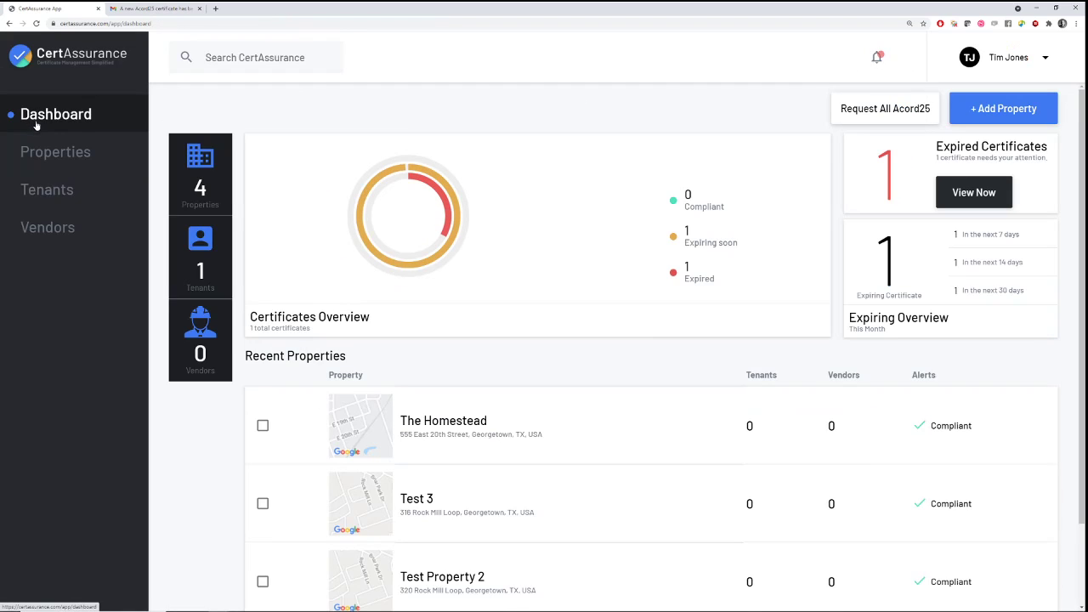
{"action": "scroll", "coordinate": [504, 307], "scroll_direction": "down", "scroll_amount": 1}
{"action": "scroll", "coordinate": [503, 307], "scroll_direction": "down", "scroll_amount": 1}
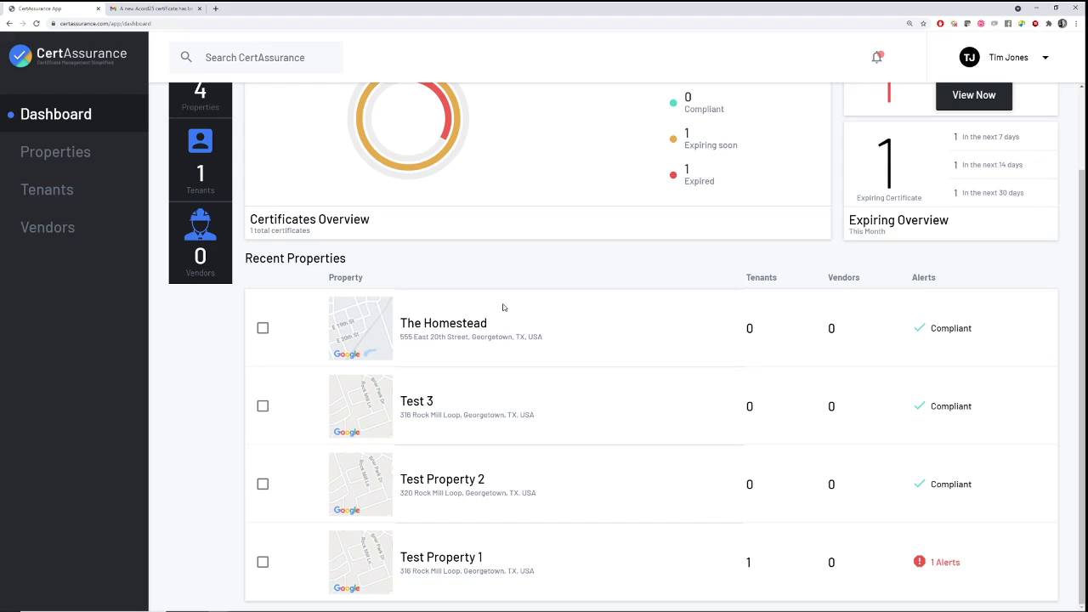
{"action": "left_click", "coordinate": [504, 307]}
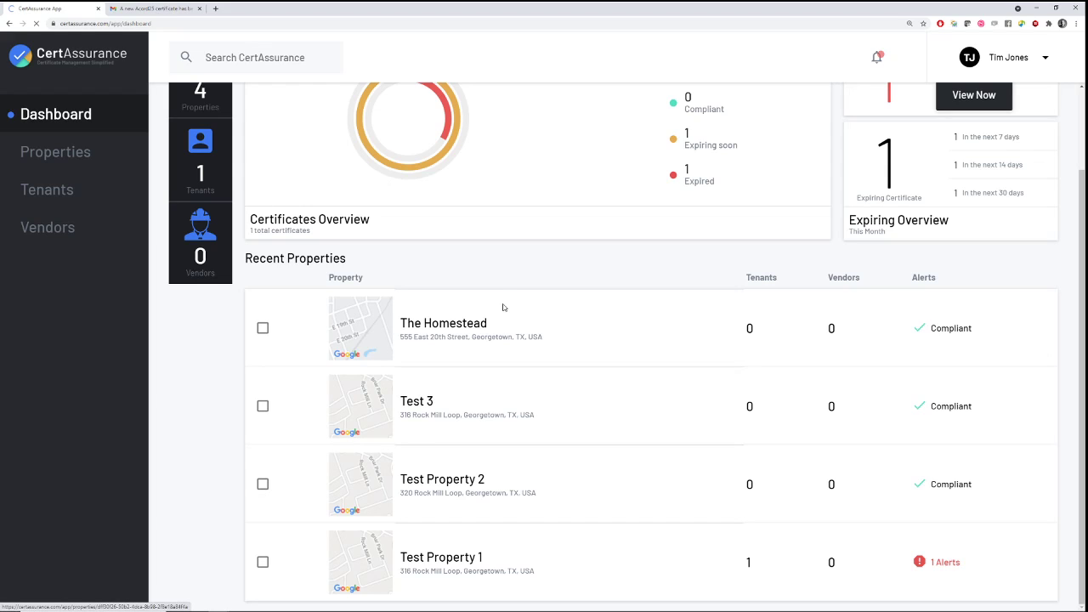
{"action": "scroll", "coordinate": [550, 366], "scroll_direction": "down", "scroll_amount": 1}
{"action": "scroll", "coordinate": [549, 366], "scroll_direction": "down", "scroll_amount": 1}
{"action": "left_click", "coordinate": [595, 554]}
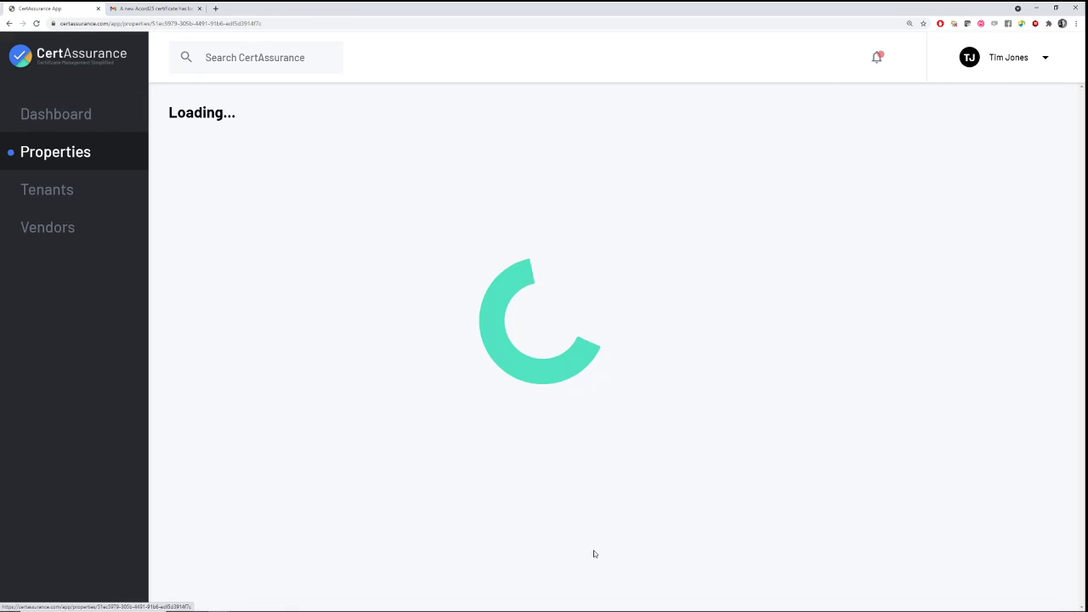
{"action": "left_click", "coordinate": [223, 309]}
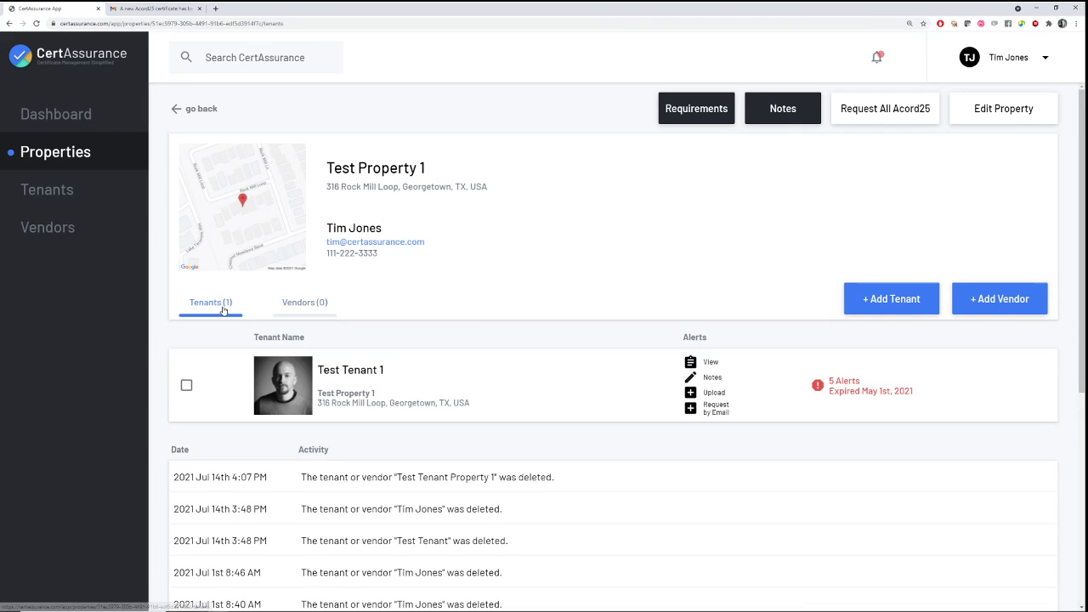
Review Test Tenant 1's 5 alerts, answer No to Confirm Custom Policies, and save the certificate review
{"action": "left_click", "coordinate": [845, 384]}
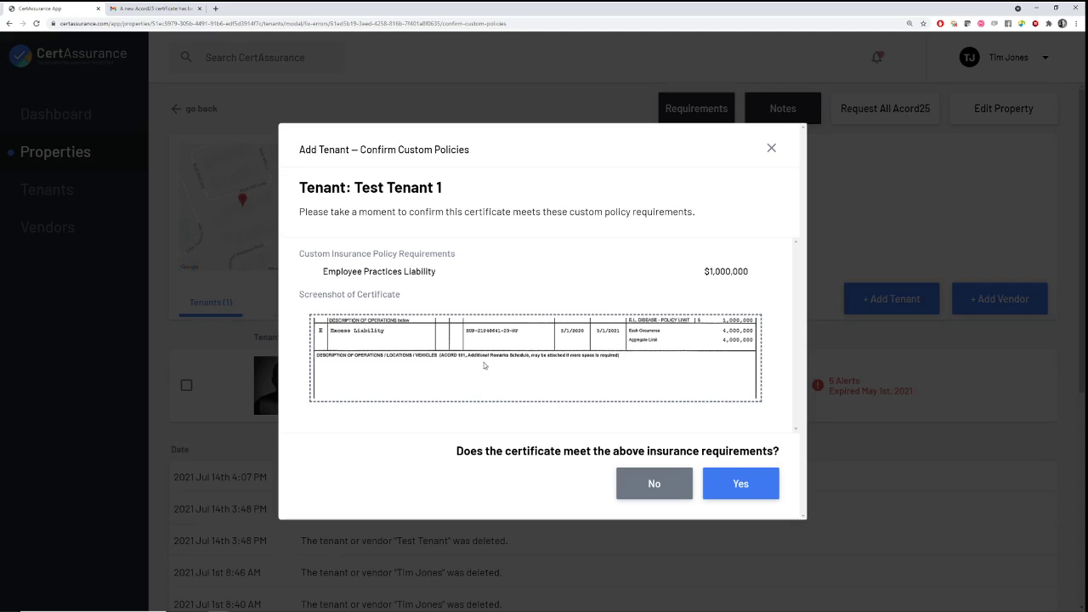
{"action": "left_click", "coordinate": [630, 481]}
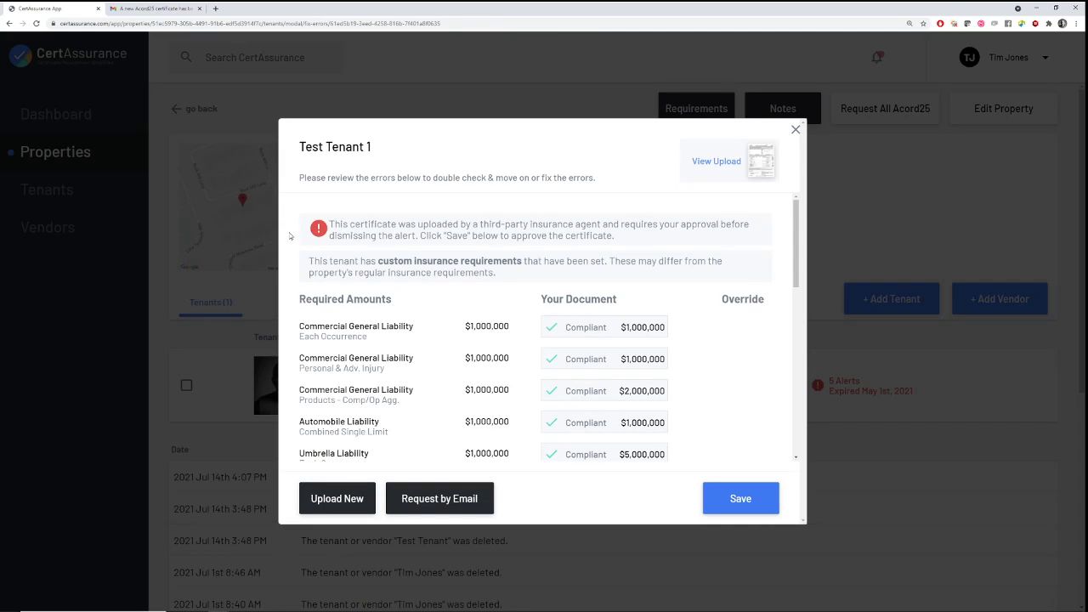
{"action": "scroll", "coordinate": [592, 330], "scroll_direction": "down", "scroll_amount": 10}
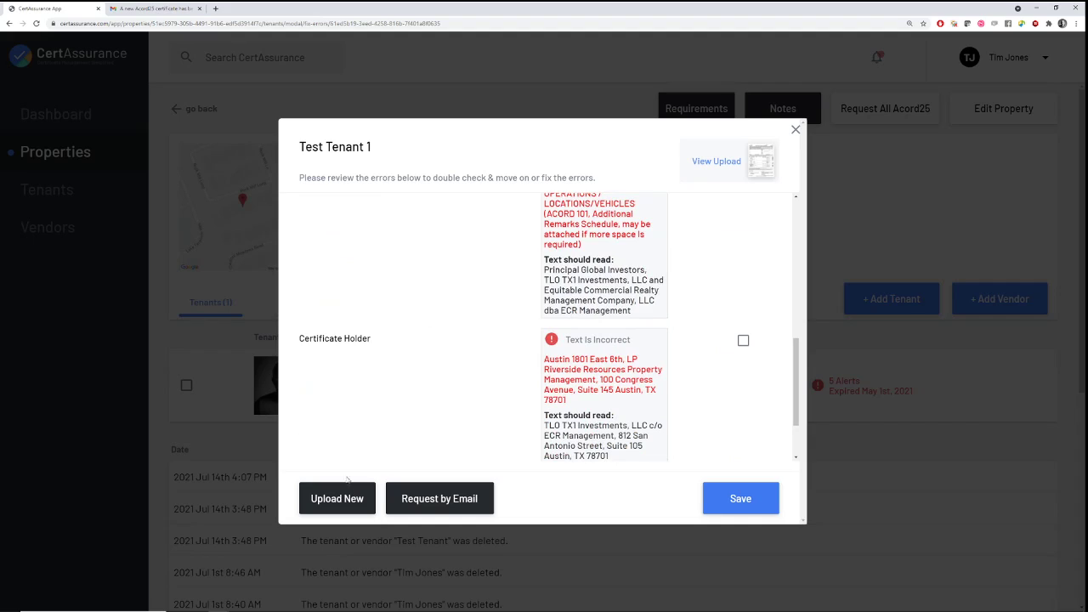
{"action": "scroll", "coordinate": [527, 417], "scroll_direction": "down", "scroll_amount": 1}
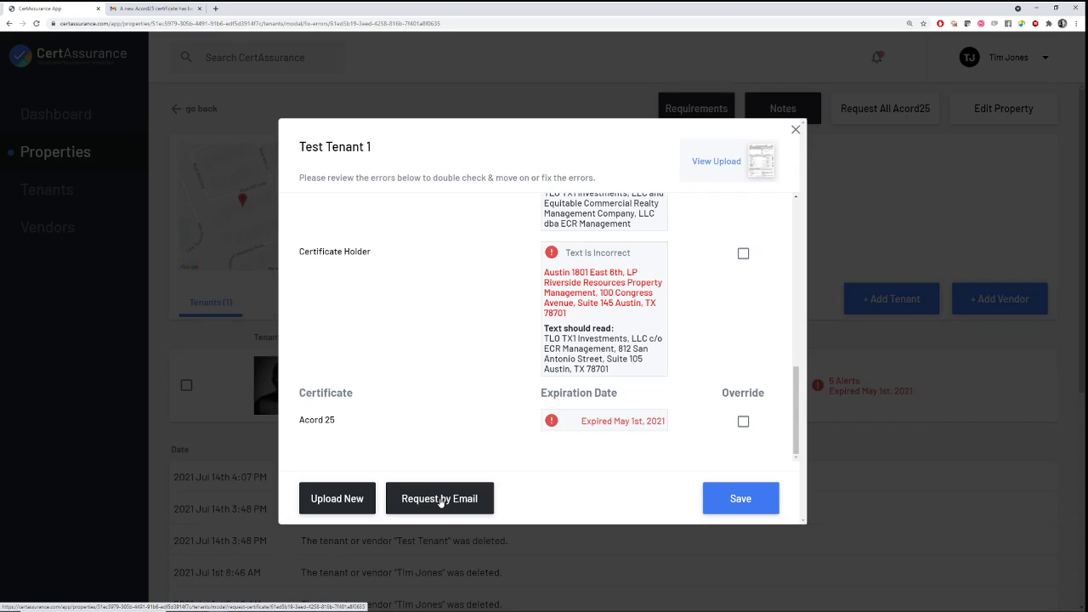
{"action": "scroll", "coordinate": [493, 388], "scroll_direction": "up", "scroll_amount": 10}
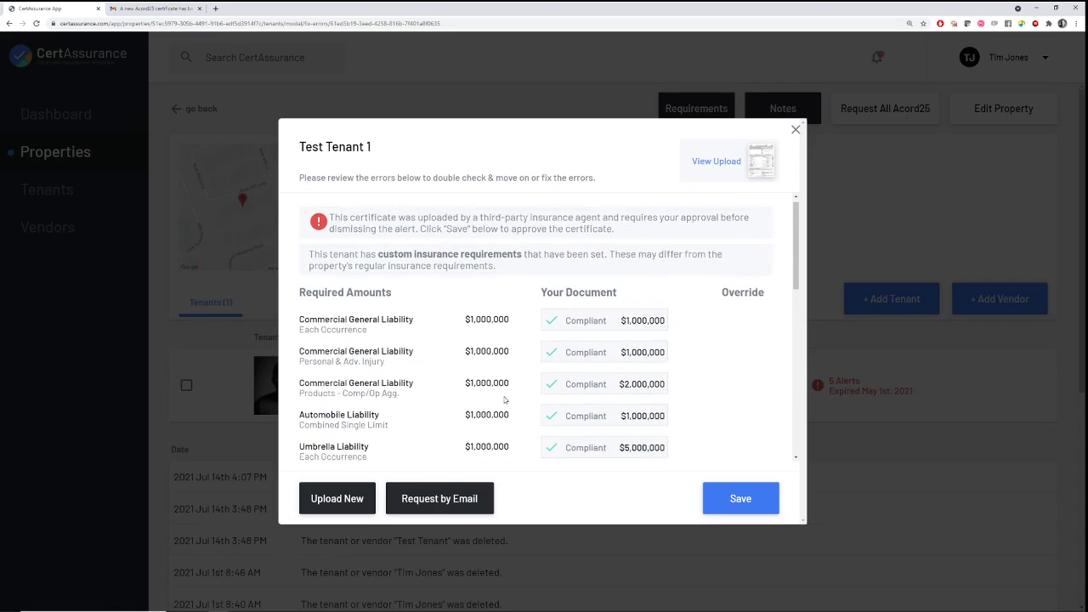
{"action": "scroll", "coordinate": [614, 460], "scroll_direction": "down", "scroll_amount": 2}
{"action": "left_click", "coordinate": [760, 502]}
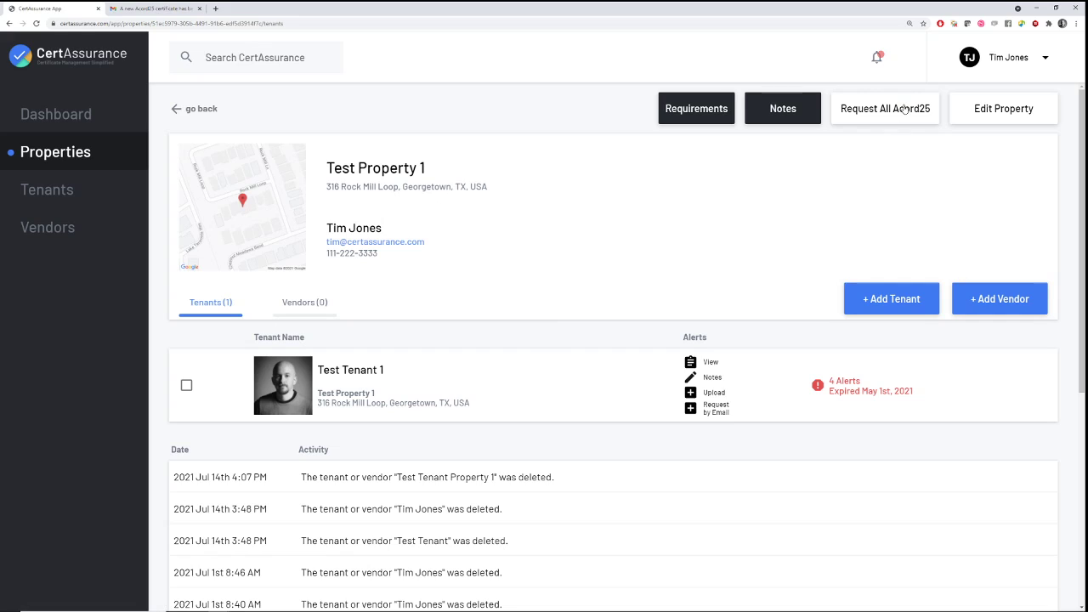
Return to the Dashboard and scroll through the property overview
{"action": "left_click", "coordinate": [68, 119]}
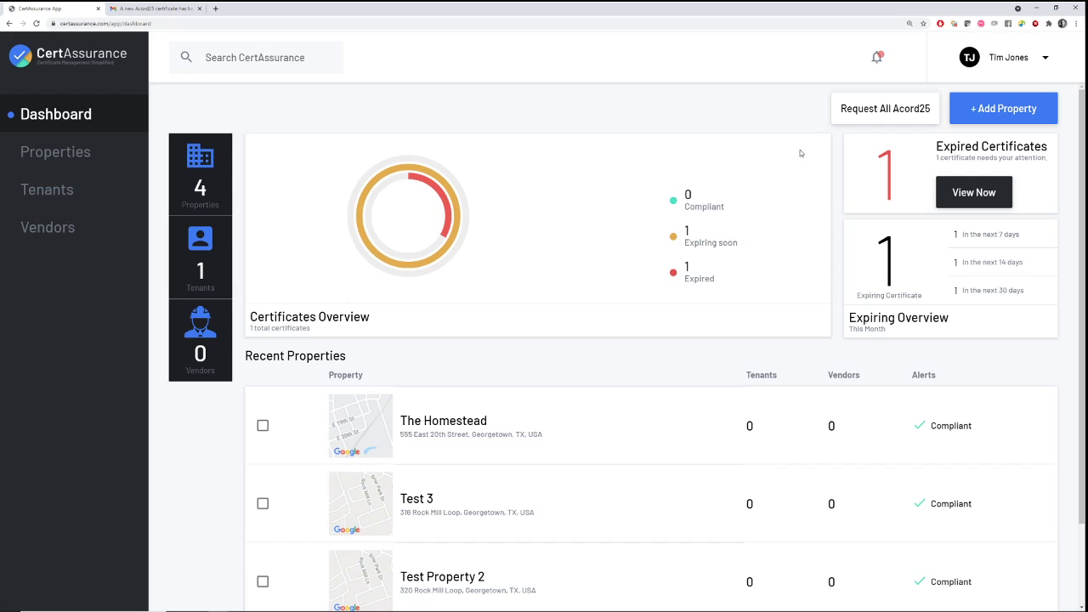
{"action": "scroll", "coordinate": [555, 332], "scroll_direction": "down", "scroll_amount": 1}
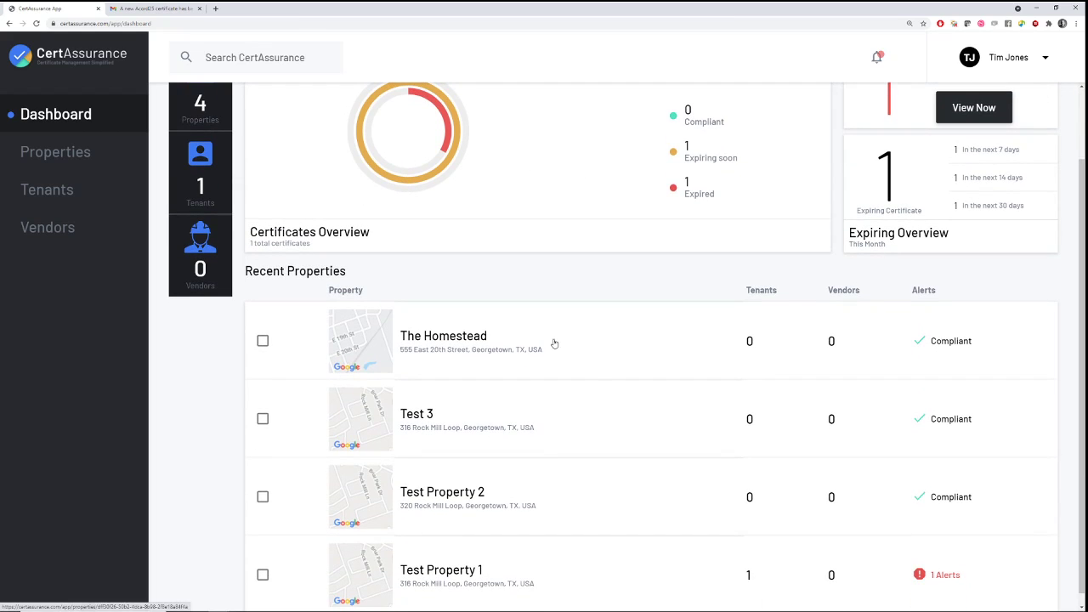
{"action": "scroll", "coordinate": [609, 361], "scroll_direction": "up", "scroll_amount": 1}
{"action": "scroll", "coordinate": [545, 462], "scroll_direction": "down", "scroll_amount": 1}
{"action": "scroll", "coordinate": [551, 455], "scroll_direction": "down", "scroll_amount": 1}
{"action": "scroll", "coordinate": [553, 450], "scroll_direction": "up", "scroll_amount": 1}
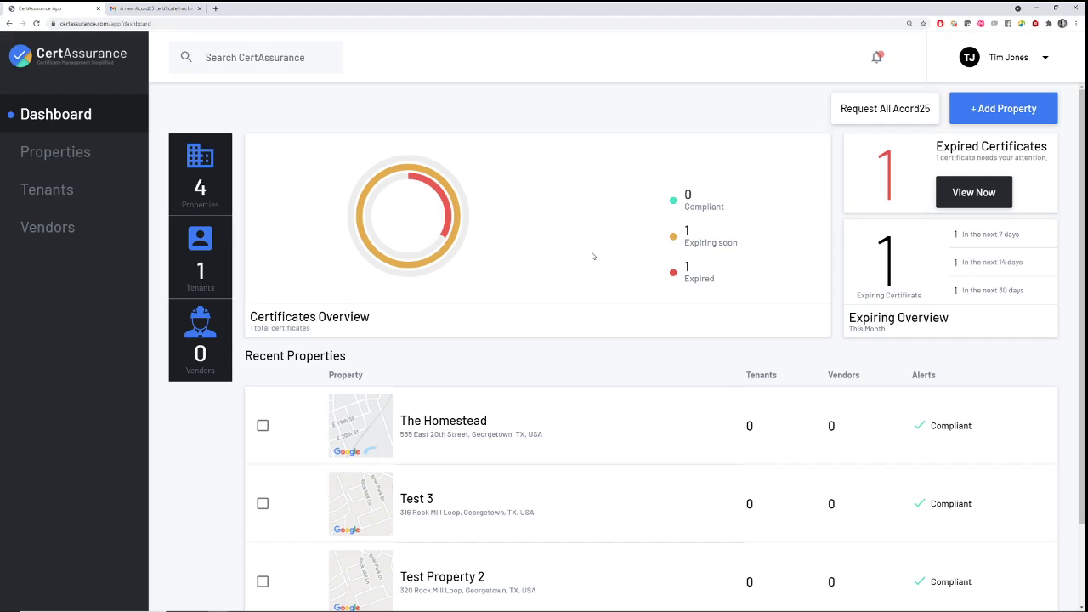
Preview the empty Request All Acord25 list without sending, then open Test Property 1
{"action": "left_click", "coordinate": [885, 109]}
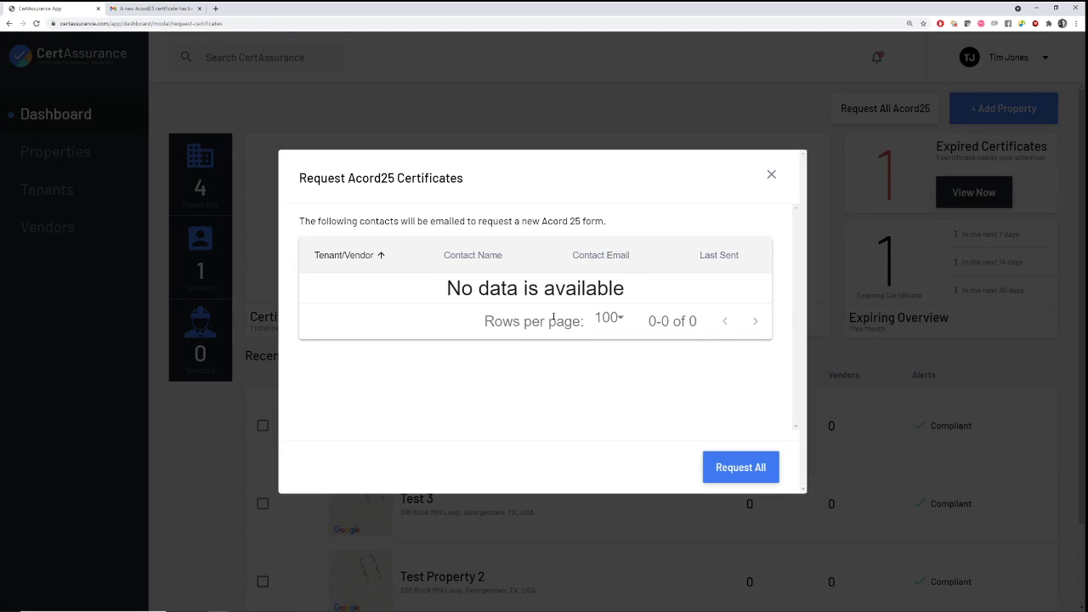
{"action": "left_click", "coordinate": [772, 176]}
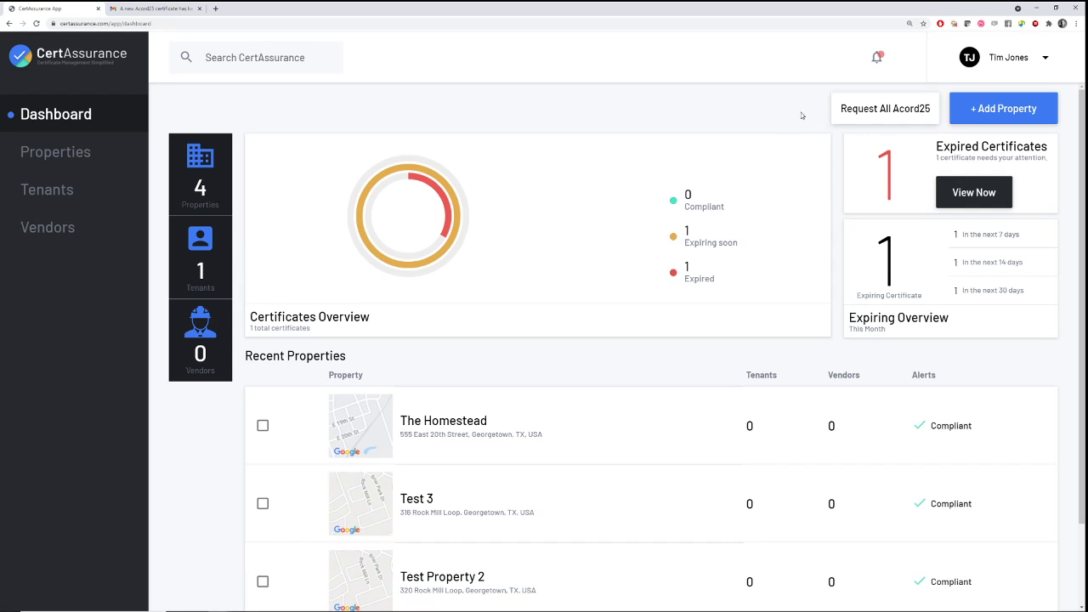
{"action": "scroll", "coordinate": [576, 246], "scroll_direction": "down", "scroll_amount": 1}
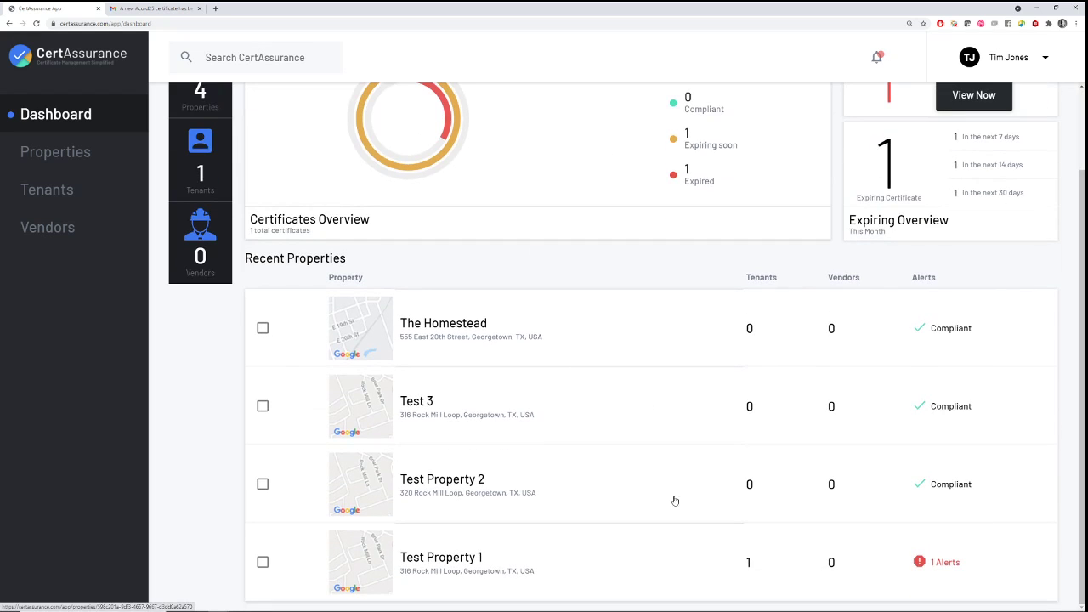
{"action": "left_click", "coordinate": [612, 557]}
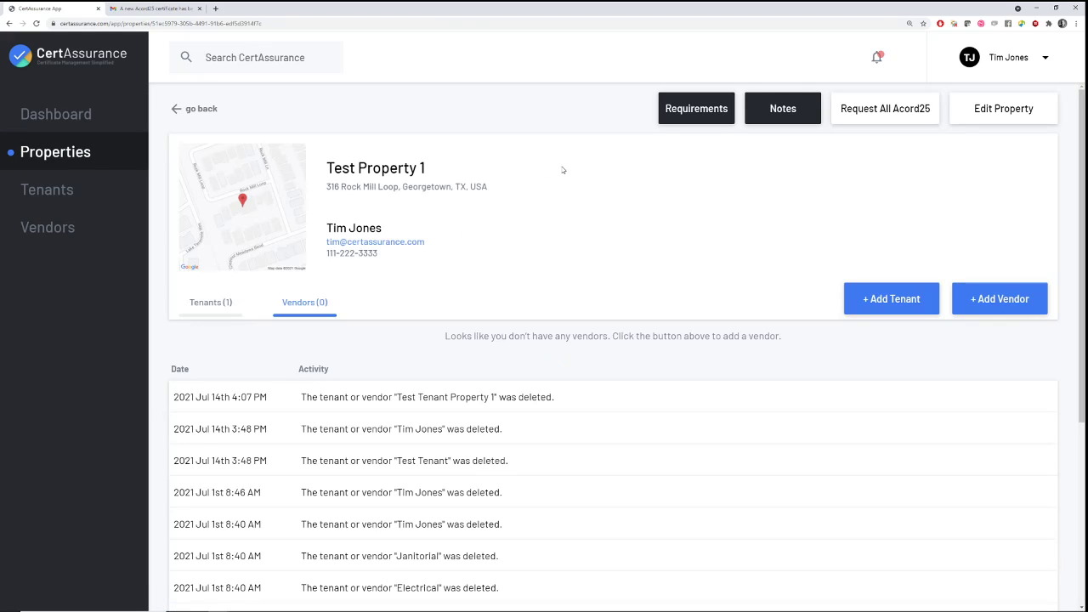
Select Test Tenant 1 on the Tenants tab and send it an Acord25 request with Request All
{"action": "left_click", "coordinate": [885, 119]}
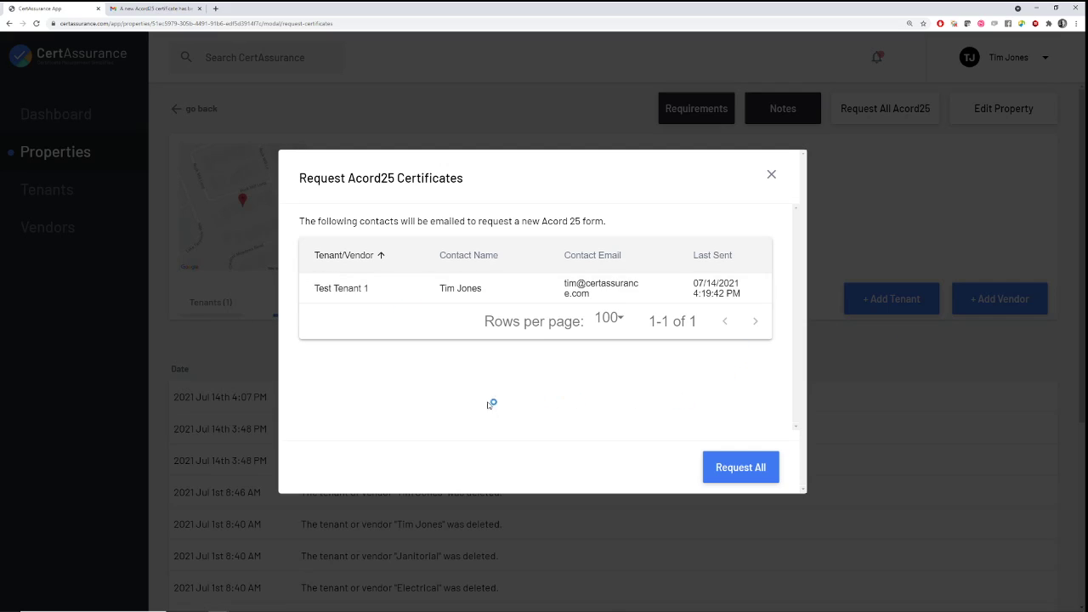
{"action": "left_click", "coordinate": [772, 175]}
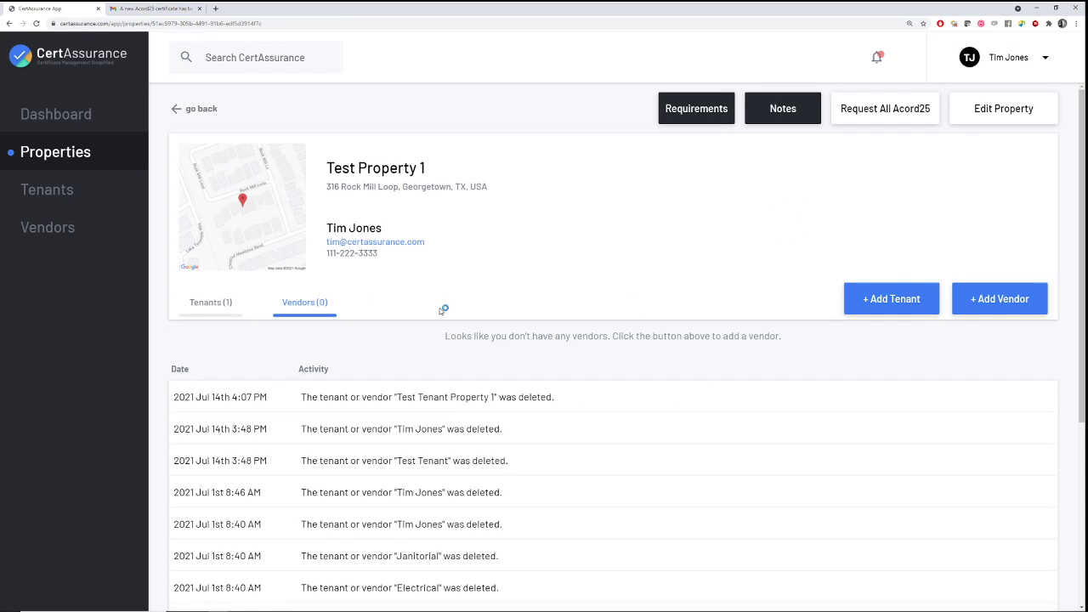
{"action": "left_click", "coordinate": [206, 306]}
{"action": "left_click", "coordinate": [186, 386]}
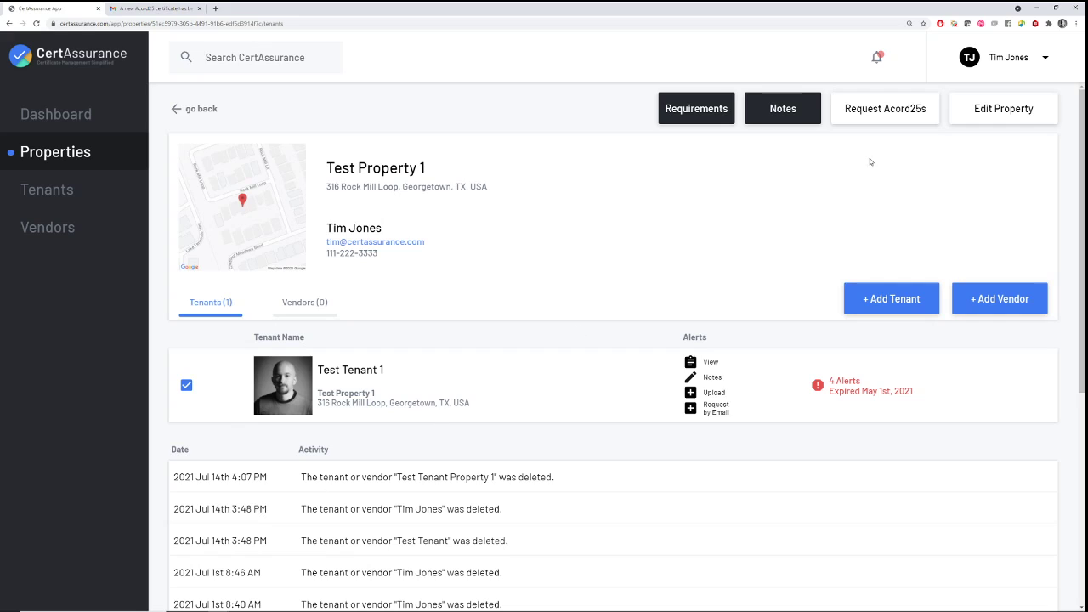
{"action": "left_click", "coordinate": [885, 110]}
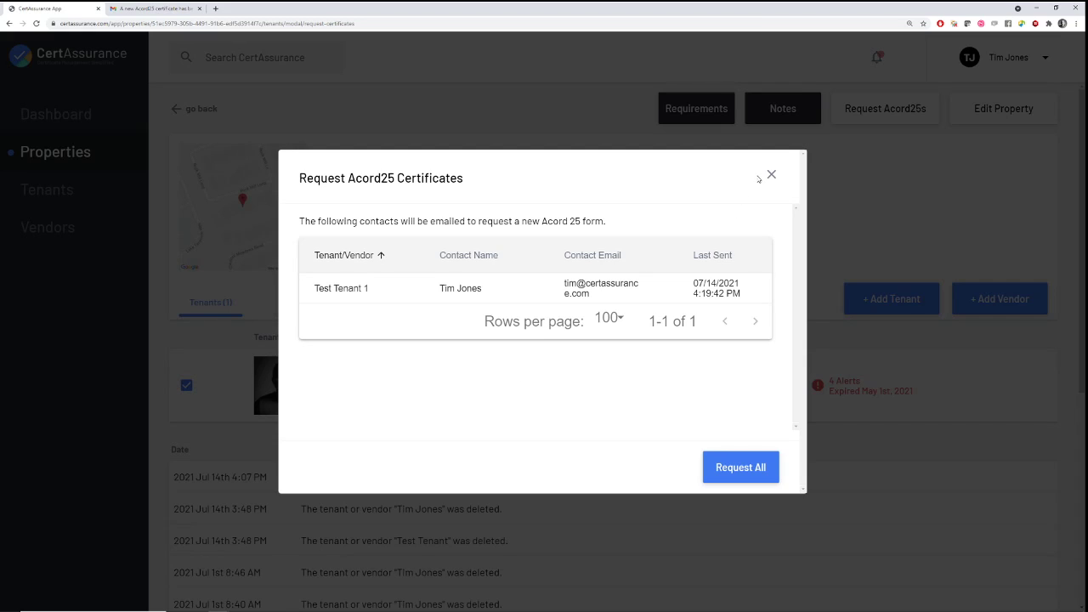
{"action": "left_click", "coordinate": [757, 468]}
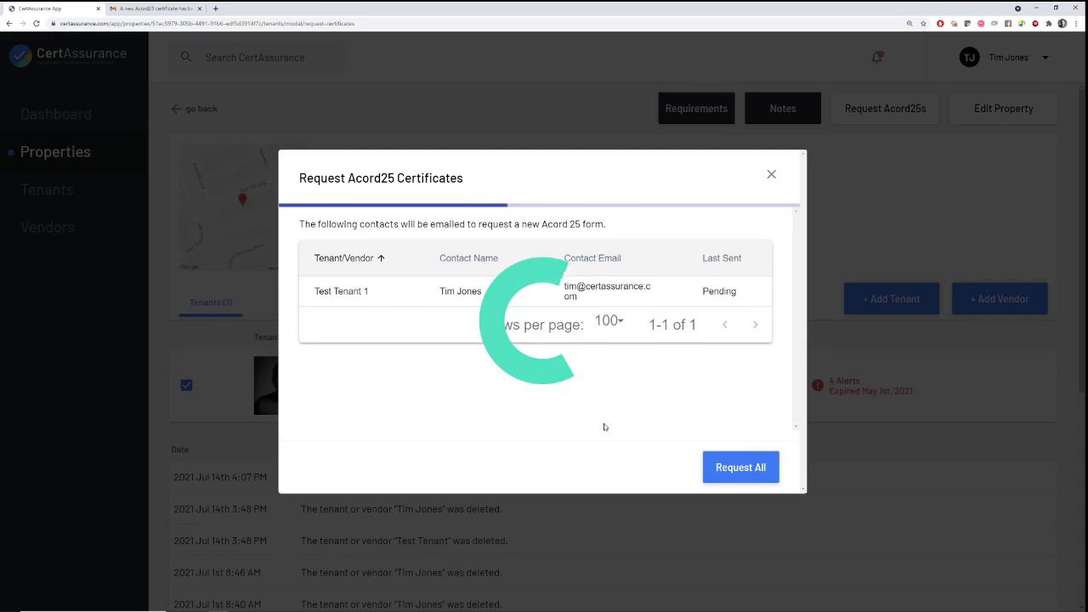
{"action": "left_click", "coordinate": [773, 176]}
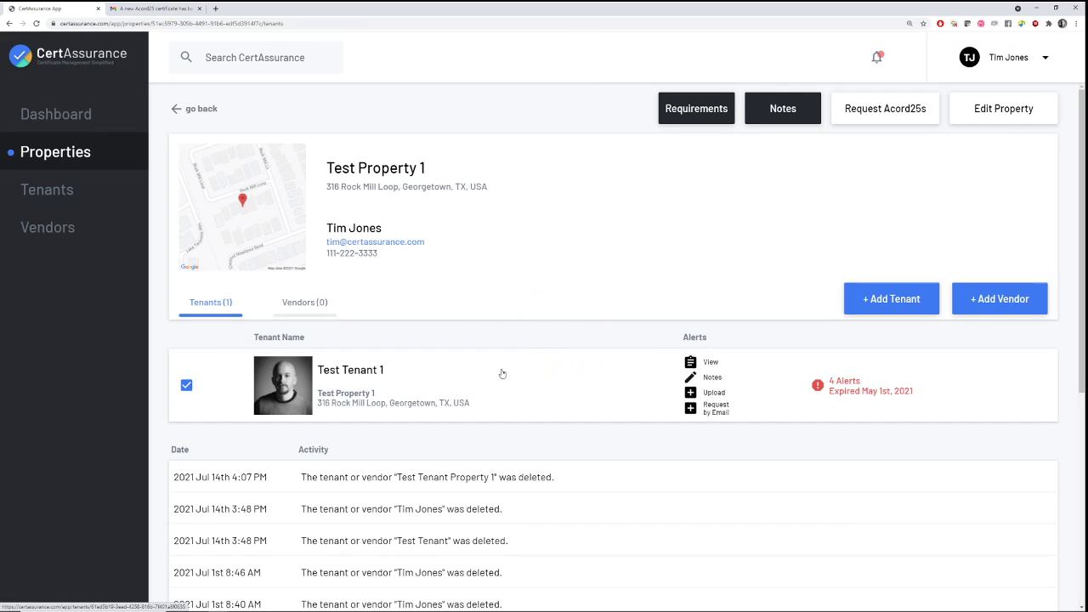
Open Test Tenant 1's Edit Tenant dialog, close it unchanged, and go to the Gmail inbox
{"action": "left_click", "coordinate": [443, 385]}
{"action": "left_click", "coordinate": [636, 116]}
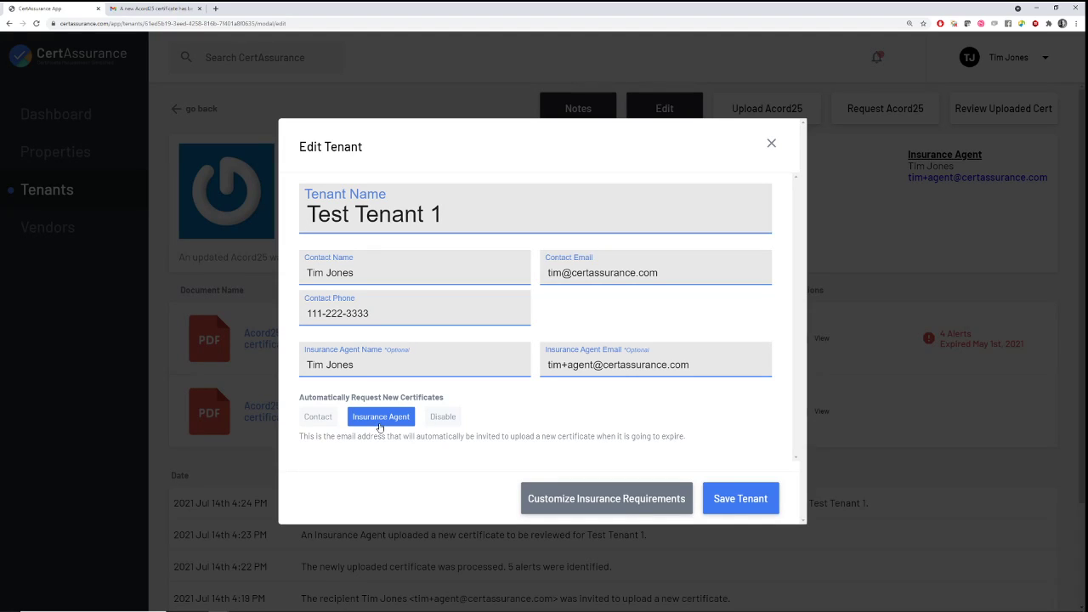
{"action": "left_click", "coordinate": [772, 143]}
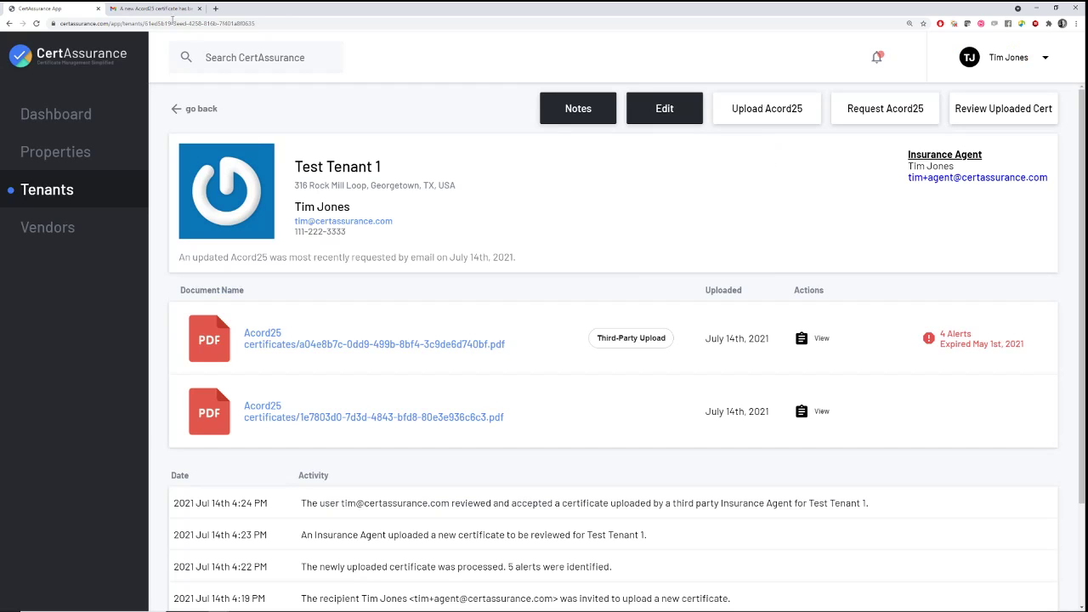
{"action": "left_click", "coordinate": [157, 8]}
{"action": "left_click", "coordinate": [75, 98]}
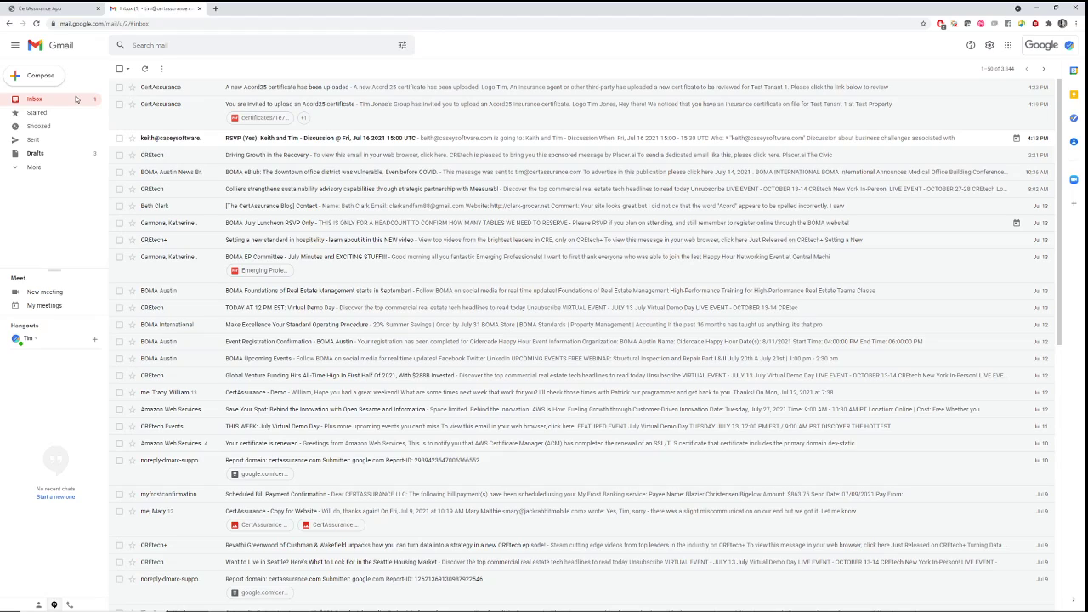